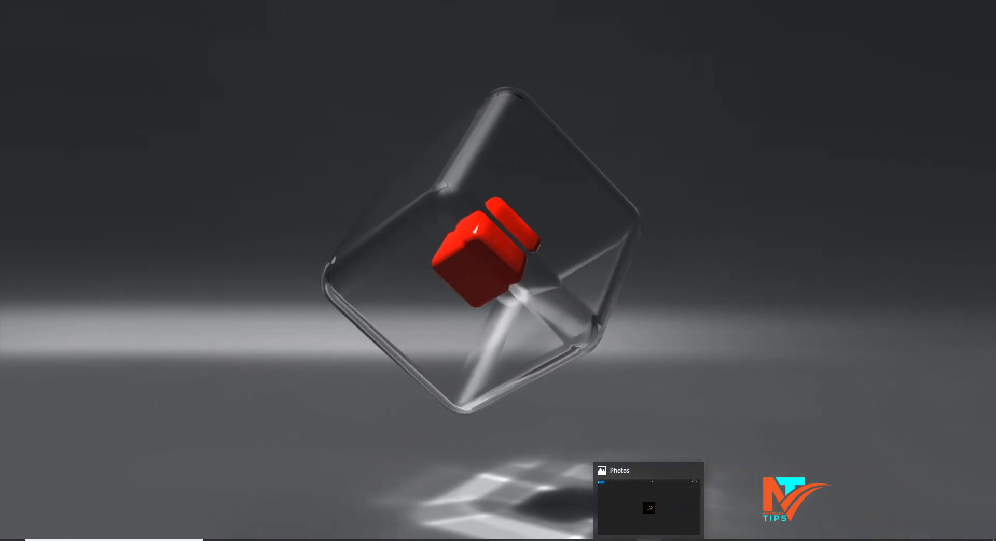
- Open the Gold Car Hire reference image in Photos and zoom in on its car logo
left_click(648, 507)
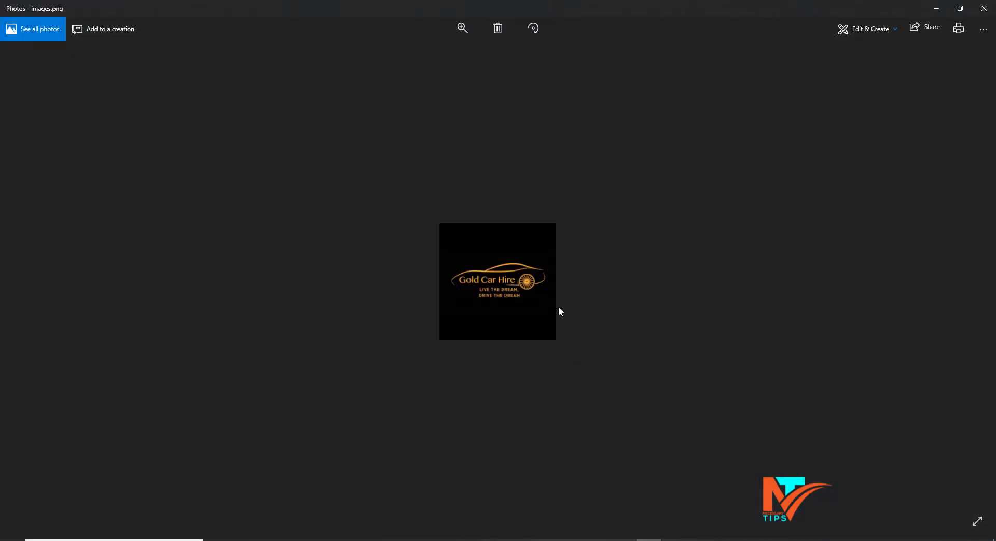
scroll(559, 311, "up", 1)
scroll(559, 311, "up", 1)
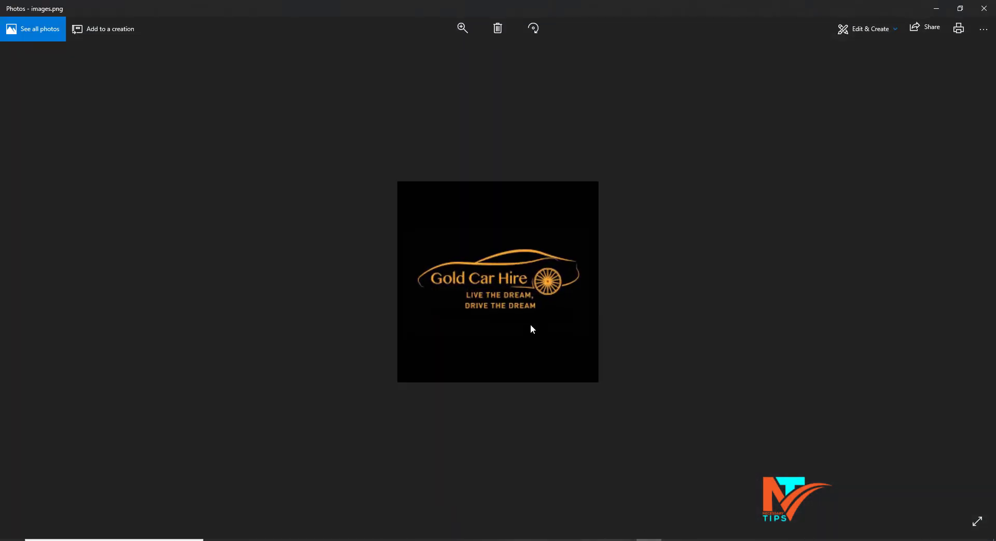
scroll(529, 324, "up", 2)
scroll(529, 325, "up", 1)
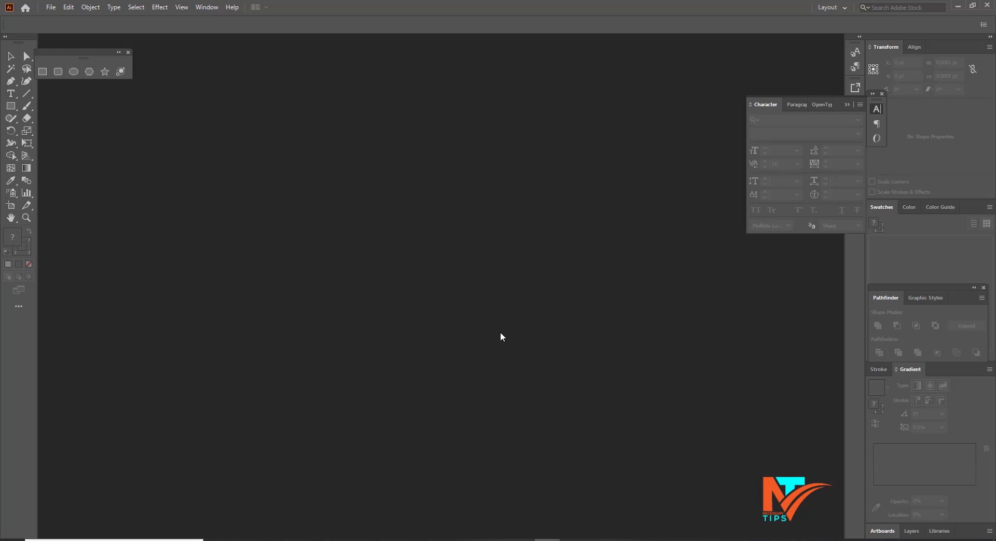
- Start a new Illustrator document and name it car
left_click(51, 8)
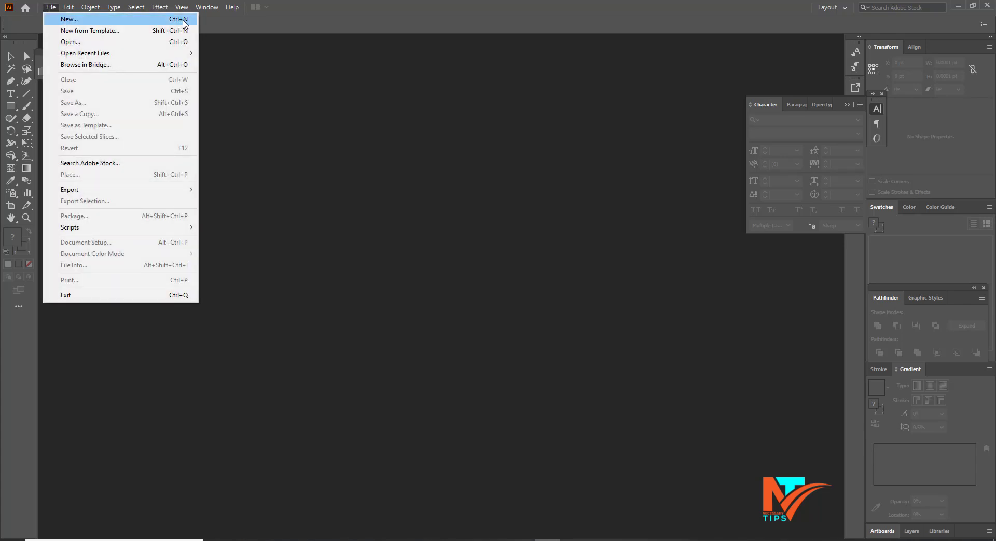
key("Escape")
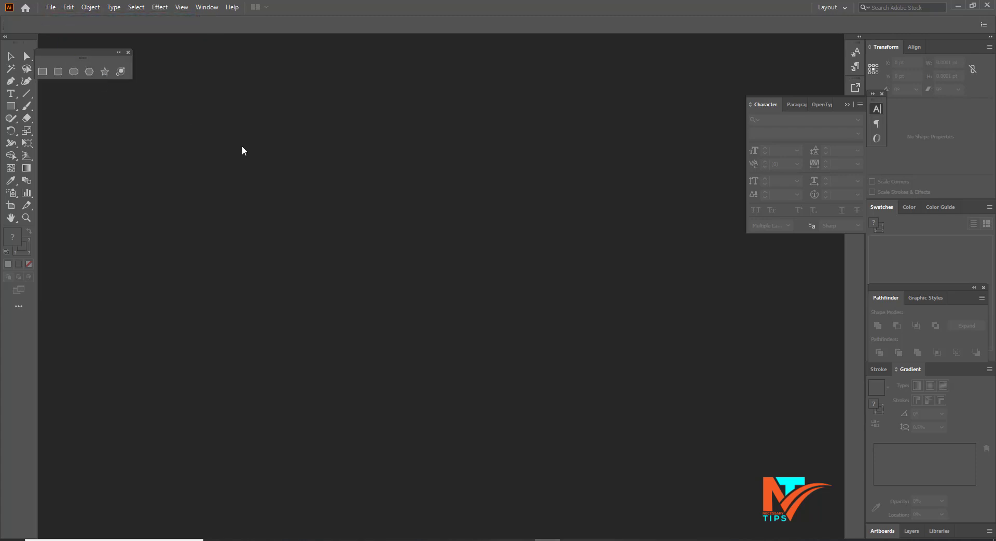
key("ctrl+n")
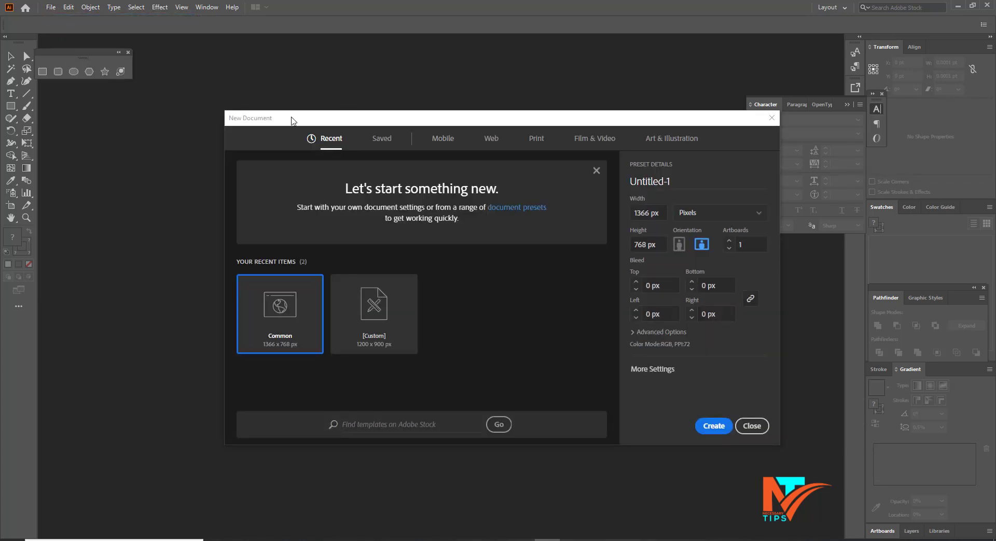
left_click_drag(391, 125, 322, 109)
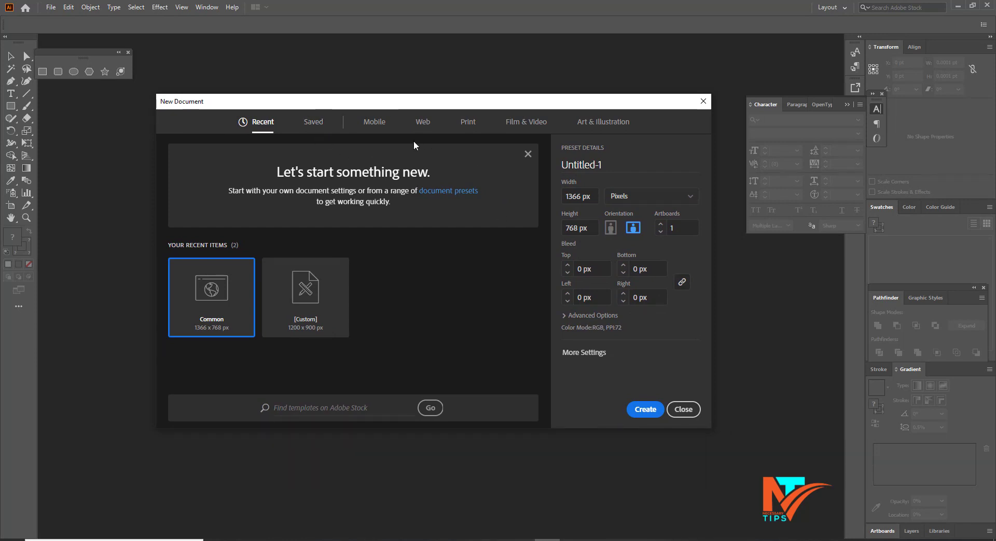
left_click(615, 165)
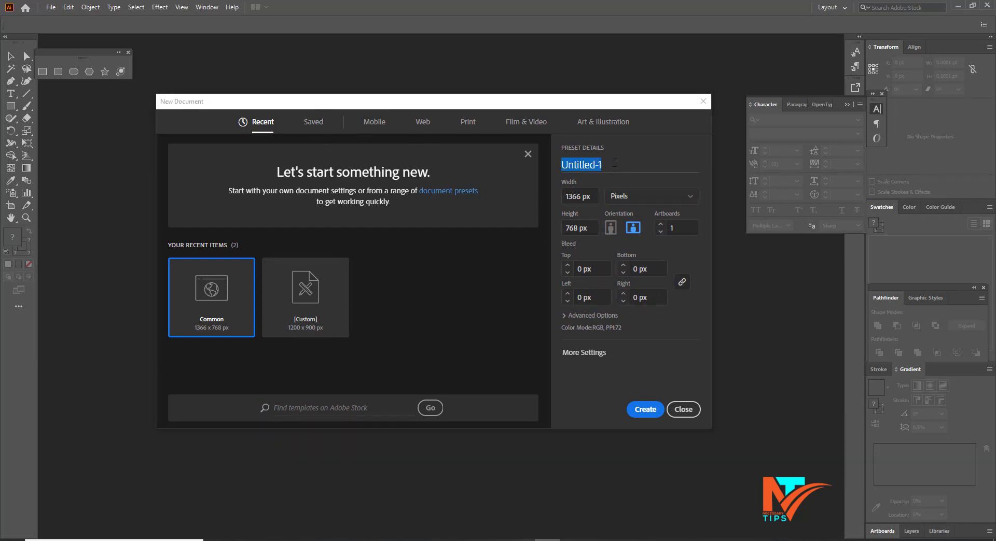
type("C")
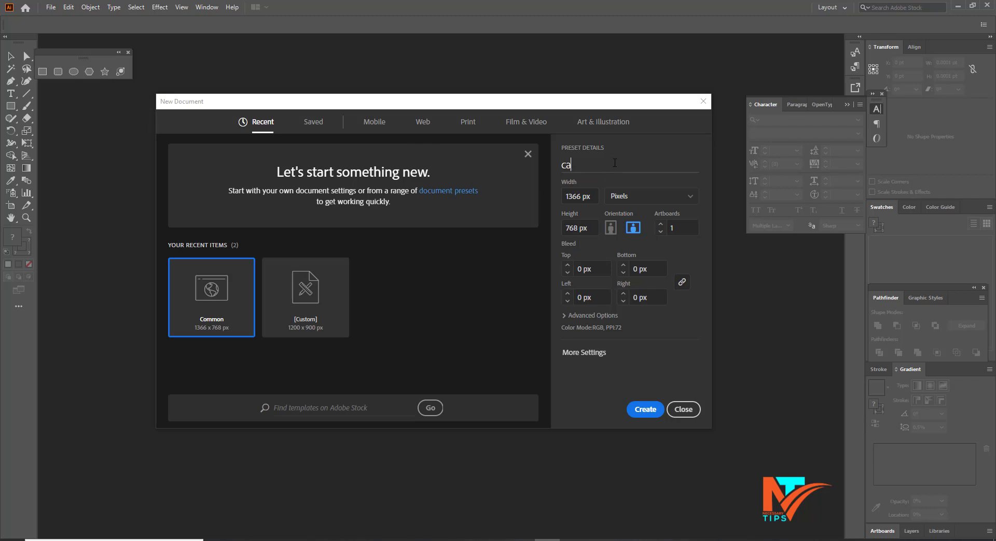
type("r")
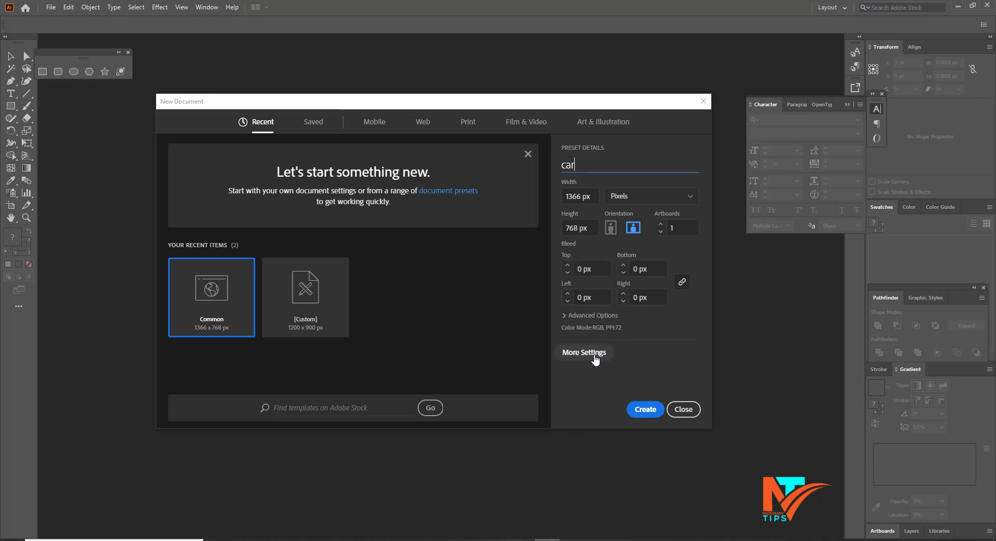
- Set raster effects to High (300 ppi) and create the 1366 x 768 px document
left_click(594, 357)
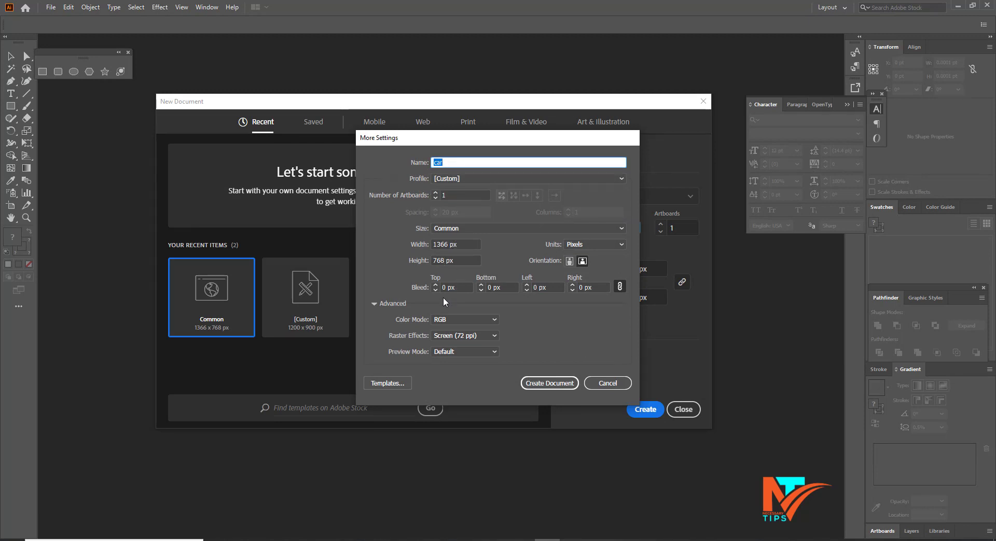
left_click(465, 337)
left_click(470, 359)
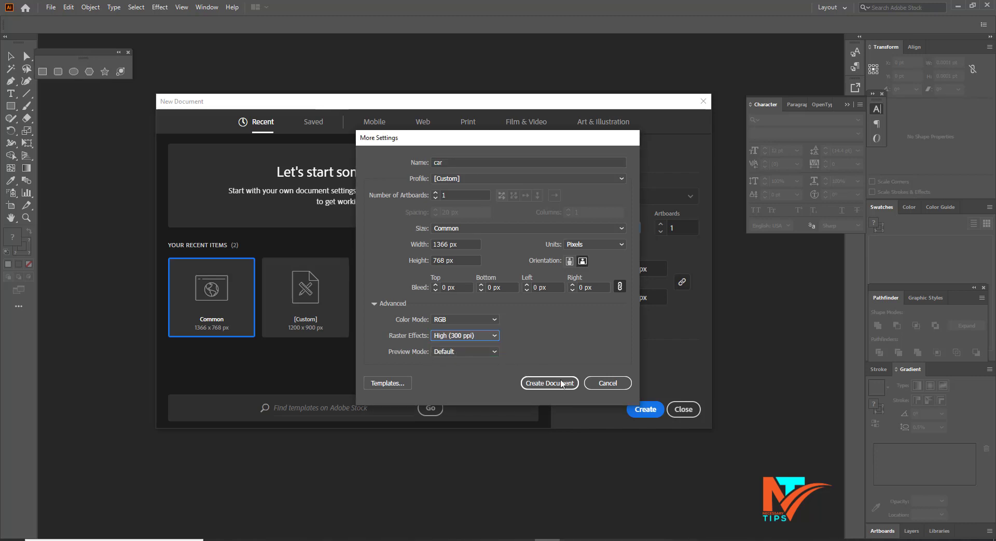
left_click(557, 384)
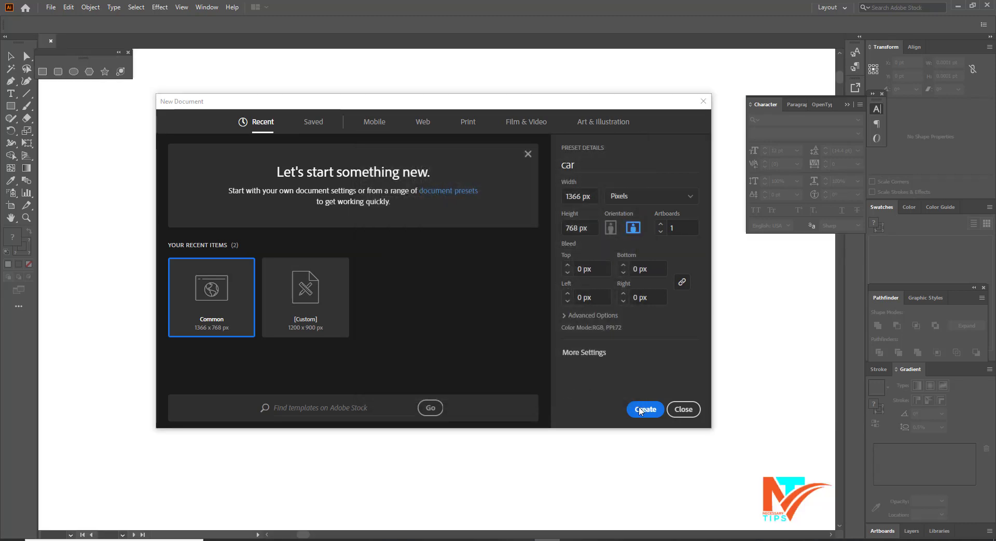
left_click(640, 411)
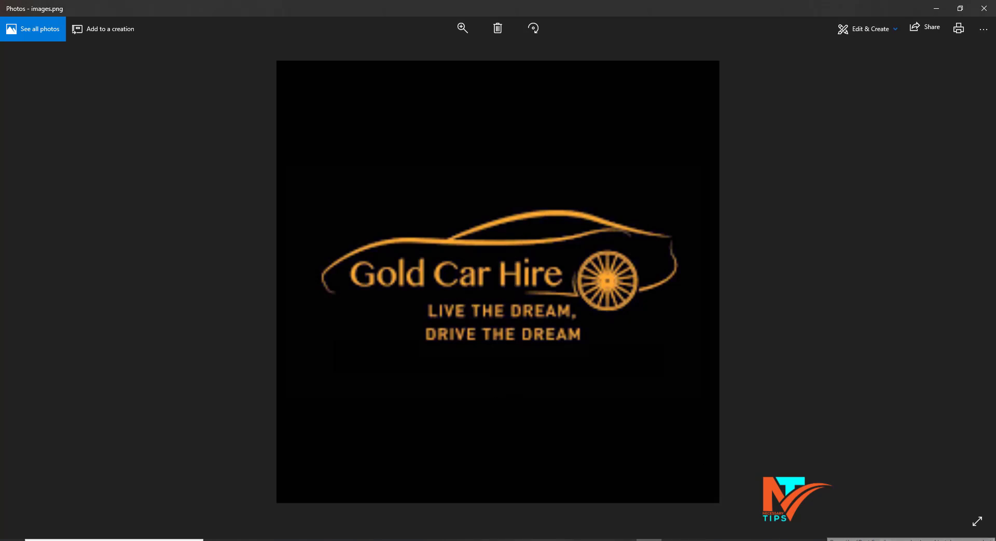
- Copy a 907 x 396 screen capture of the logo, then return to Illustrator
key("super+shift+s")
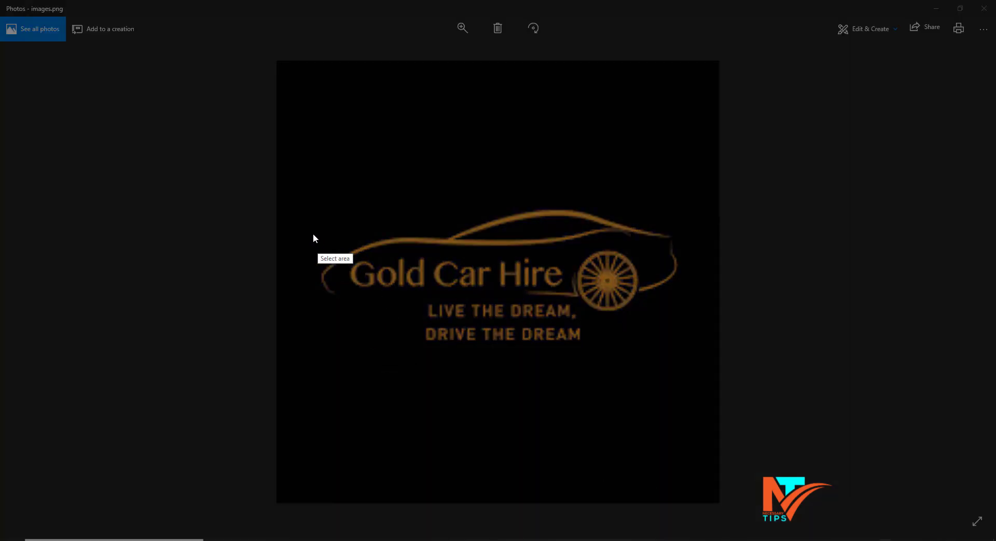
left_click_drag(274, 170, 744, 377)
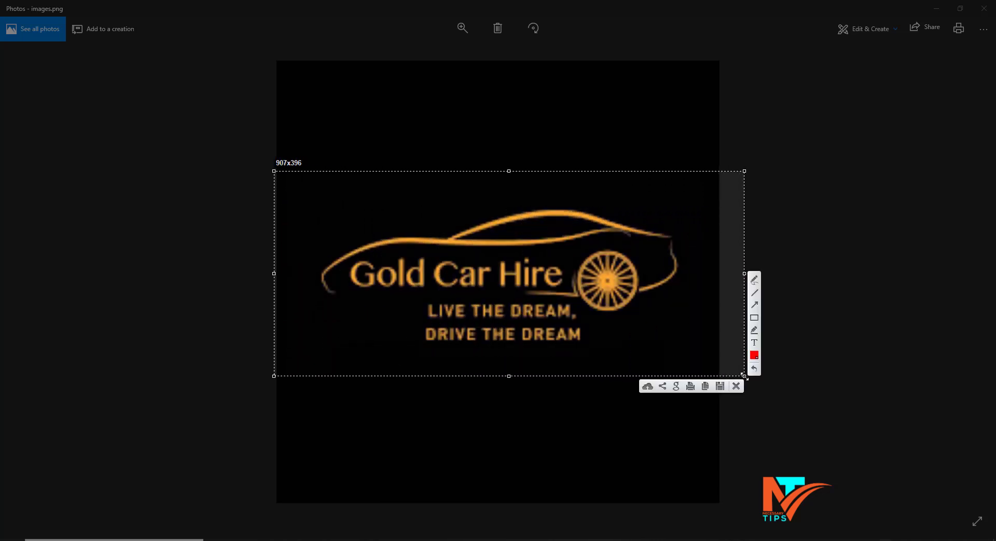
left_click(705, 387)
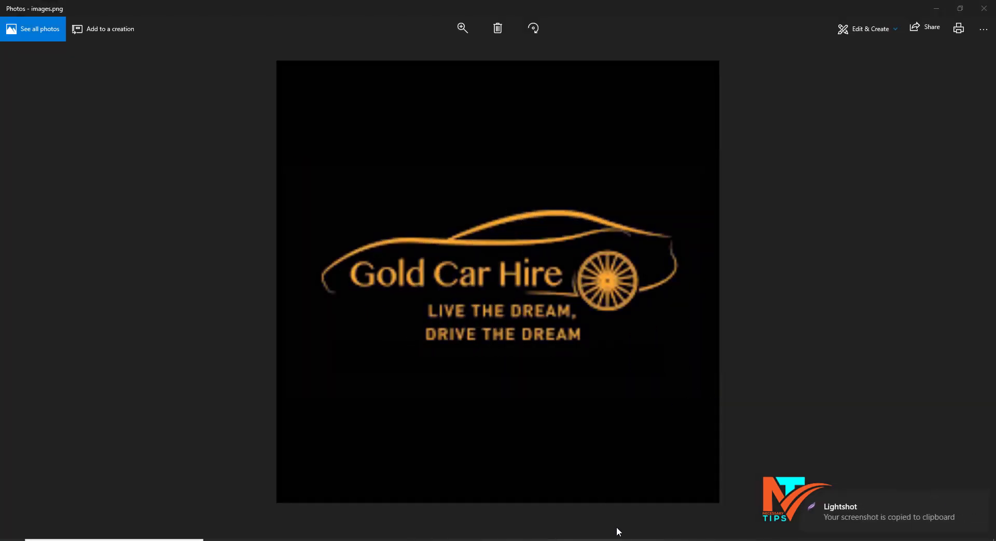
key("alt+Tab")
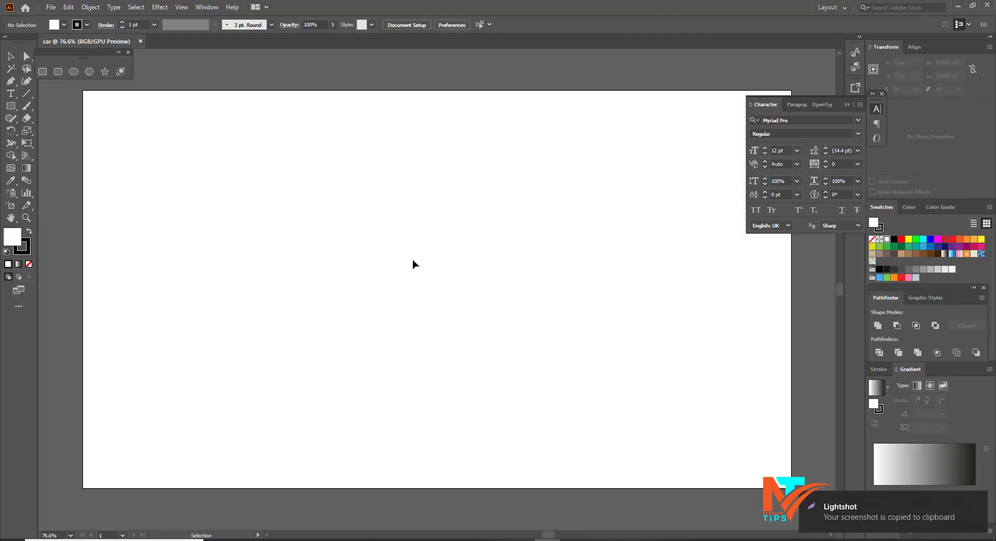
- Paste the logo capture and move it up near the top of the artboard
key("a")
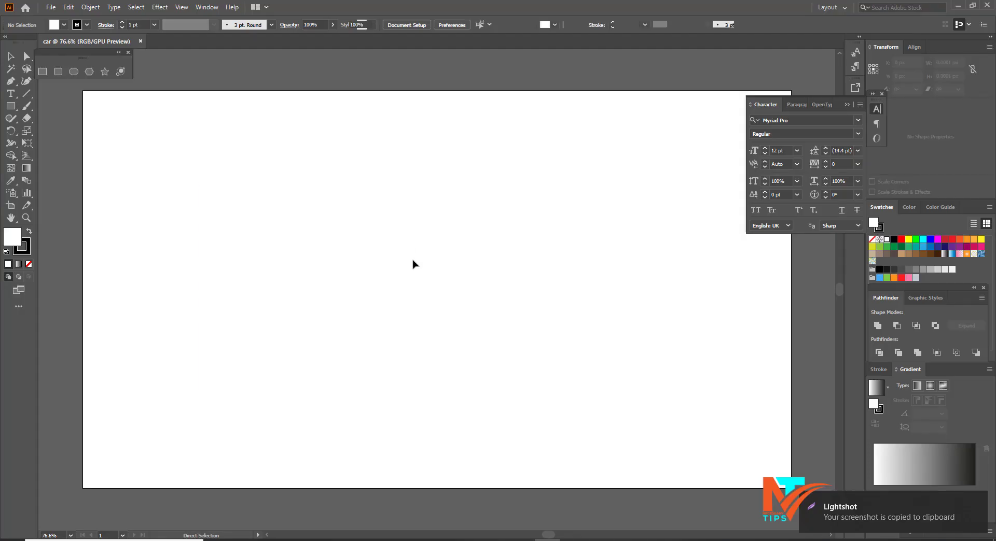
key("ctrl+v")
left_click_drag(395, 265, 395, 157)
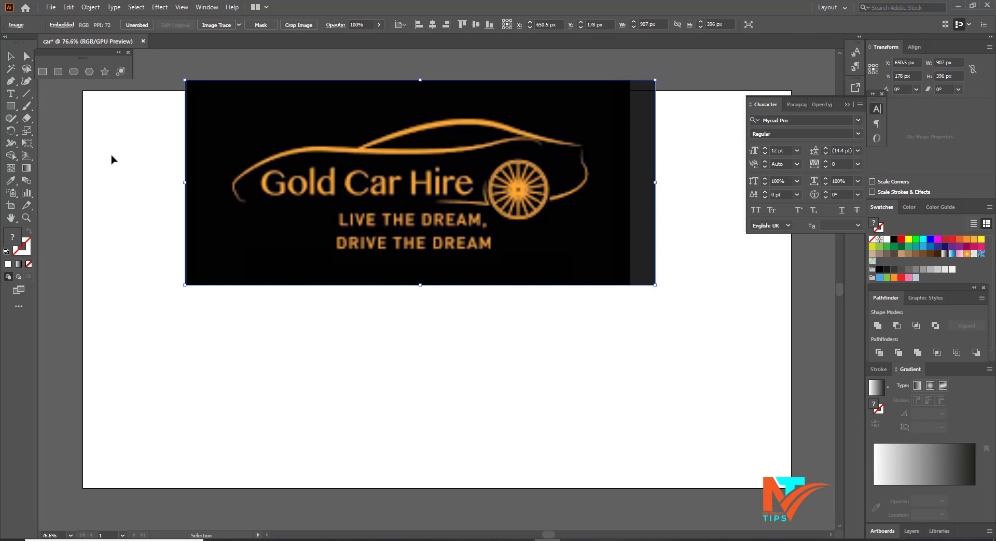
key("a")
left_click(115, 168)
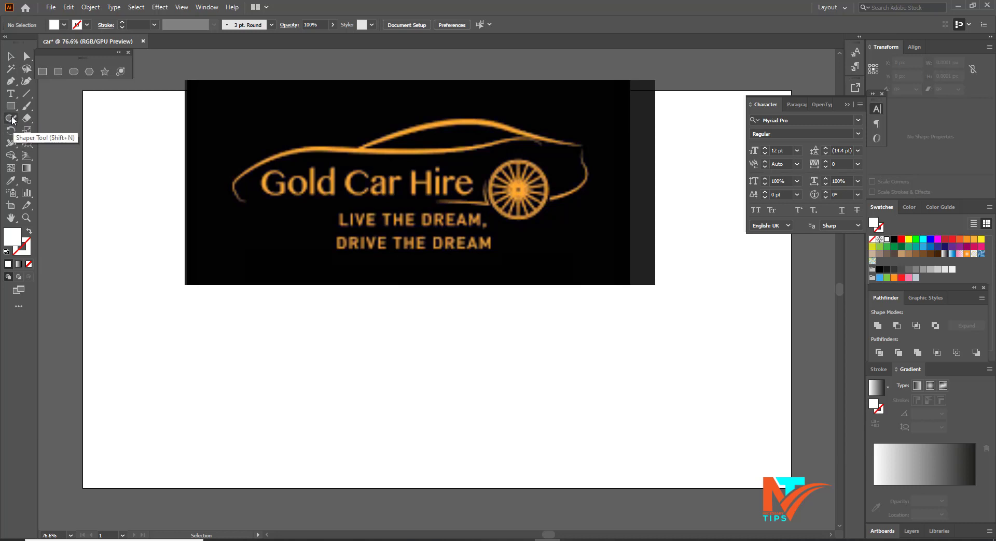
- With the Pencil tool and no fill, trace the car's roofline over the reference logo
left_click(13, 120)
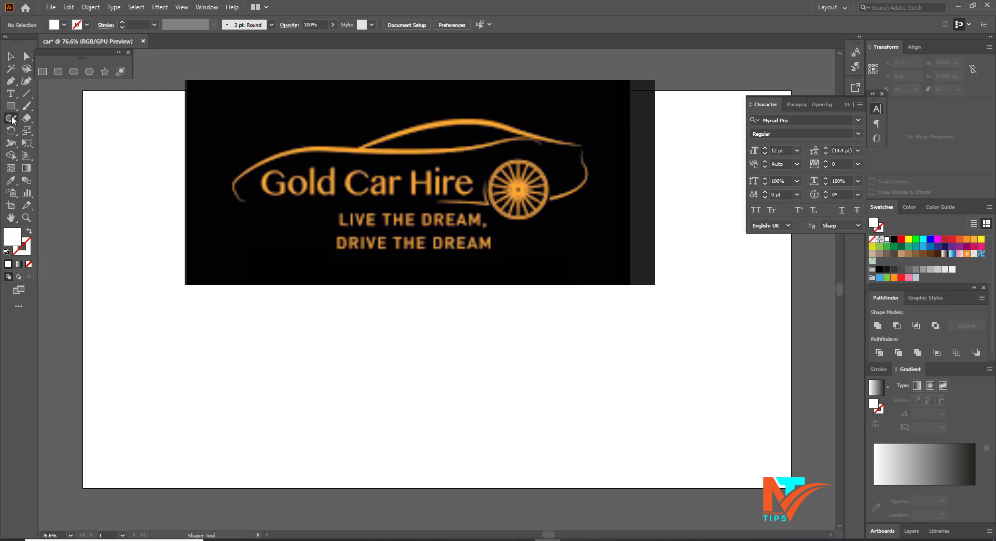
left_click(13, 120)
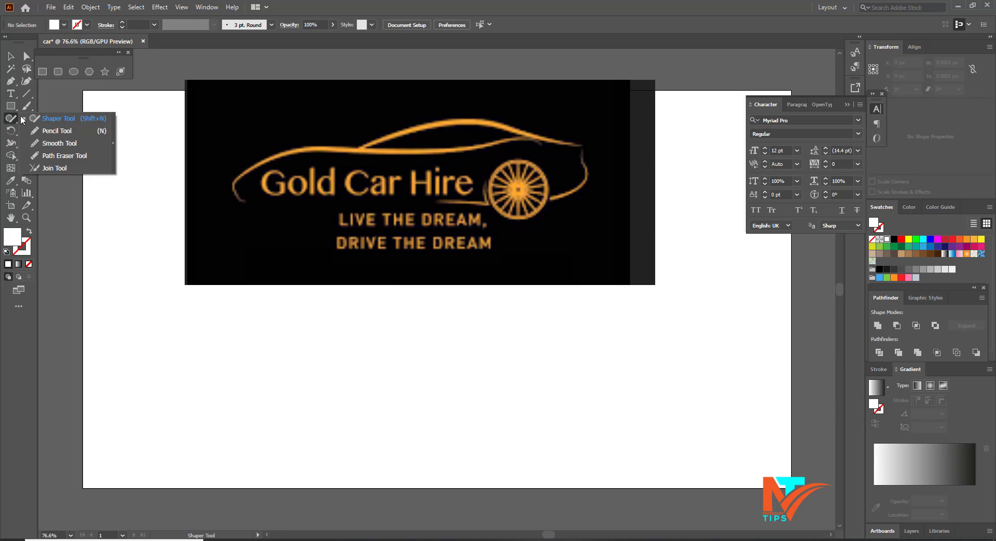
left_click(63, 132)
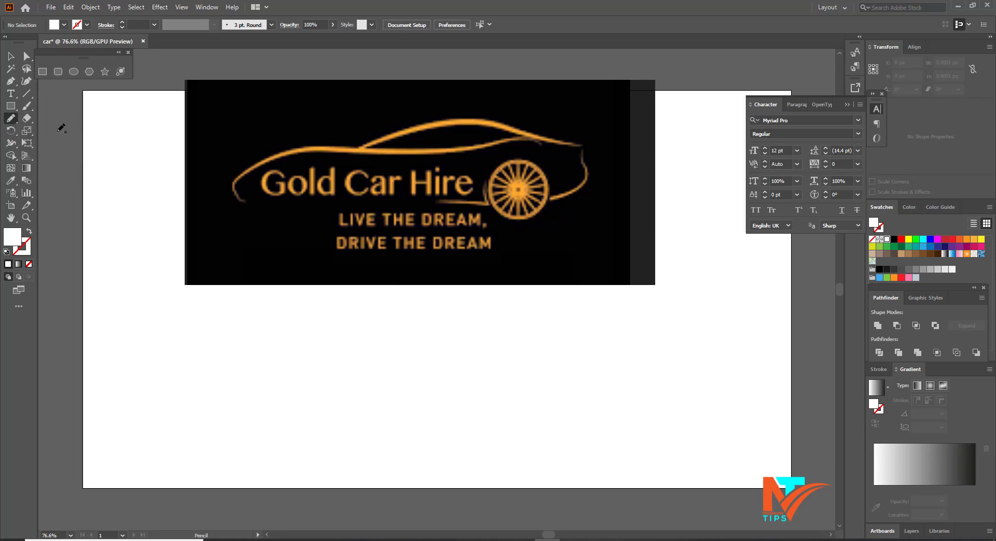
key("slash")
left_click_drag(248, 169, 262, 164)
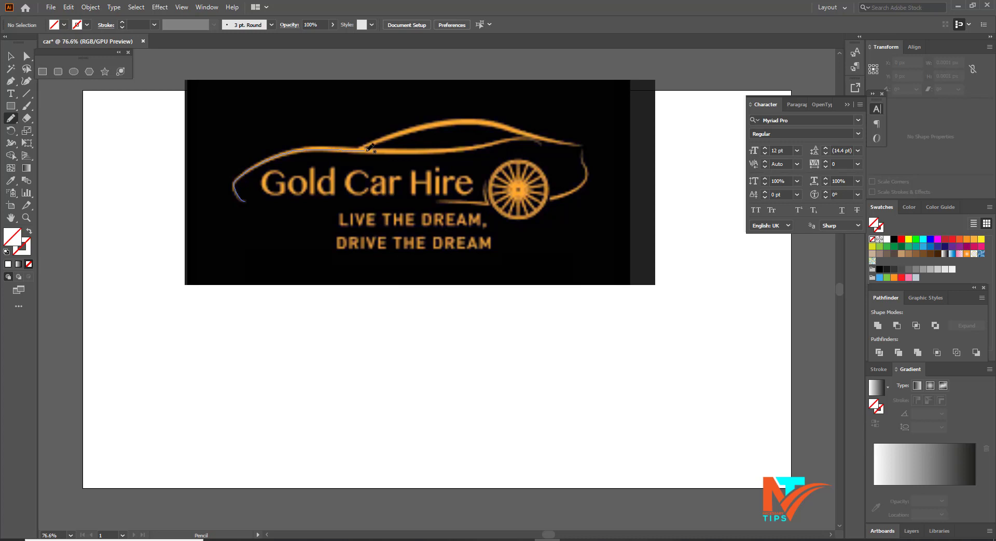
left_click_drag(376, 150, 474, 148)
left_click_drag(546, 144, 546, 146)
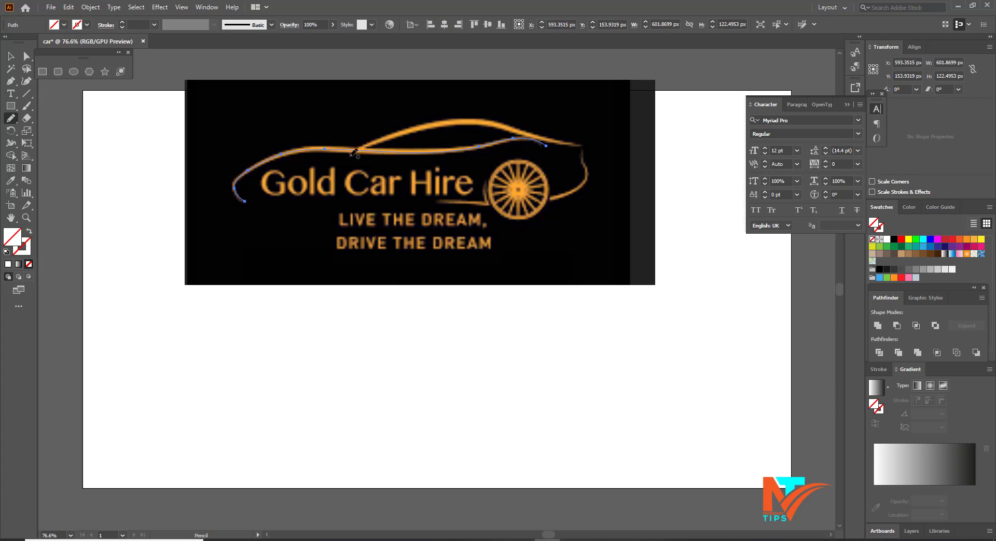
mouse_move(350, 156)
left_mouse_down()
mouse_move(397, 133)
mouse_move(474, 120)
mouse_move(587, 143)
left_mouse_up()
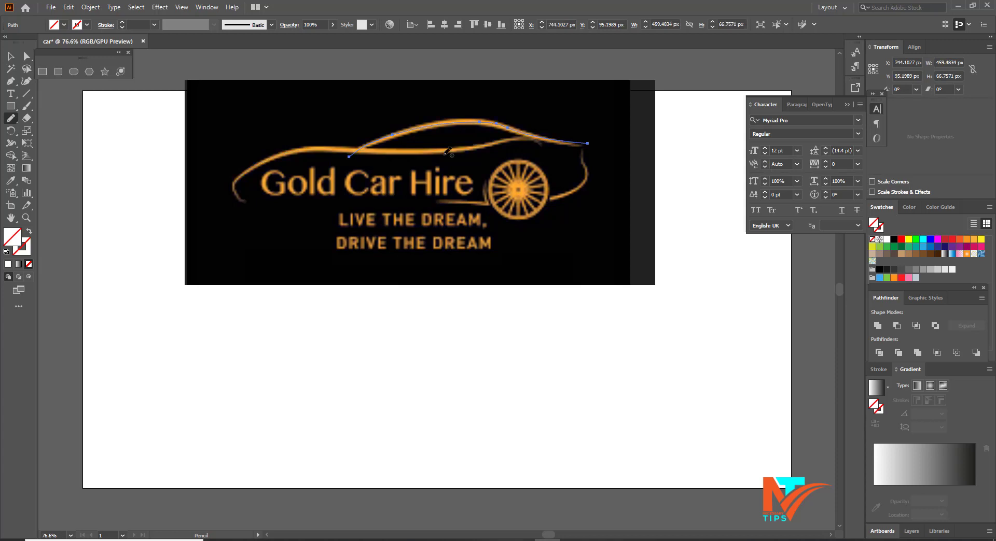
left_click(15, 52)
mouse_move(309, 150)
left_mouse_down()
mouse_move(421, 126)
mouse_move(587, 142)
left_mouse_up()
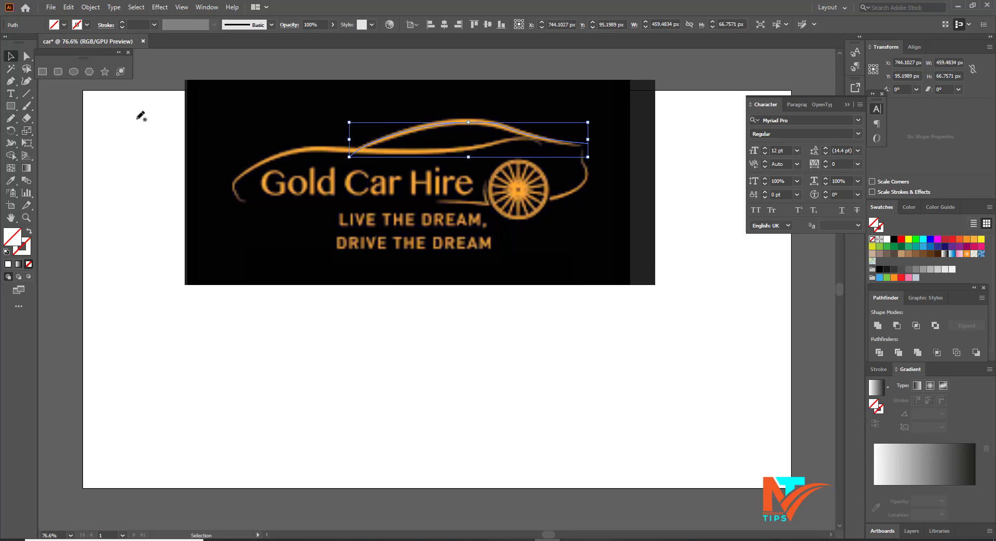
key("ctrl+shift+a")
- Pencil-trace the car's bottom line near the rear wheel and the nose curve
left_click(11, 119)
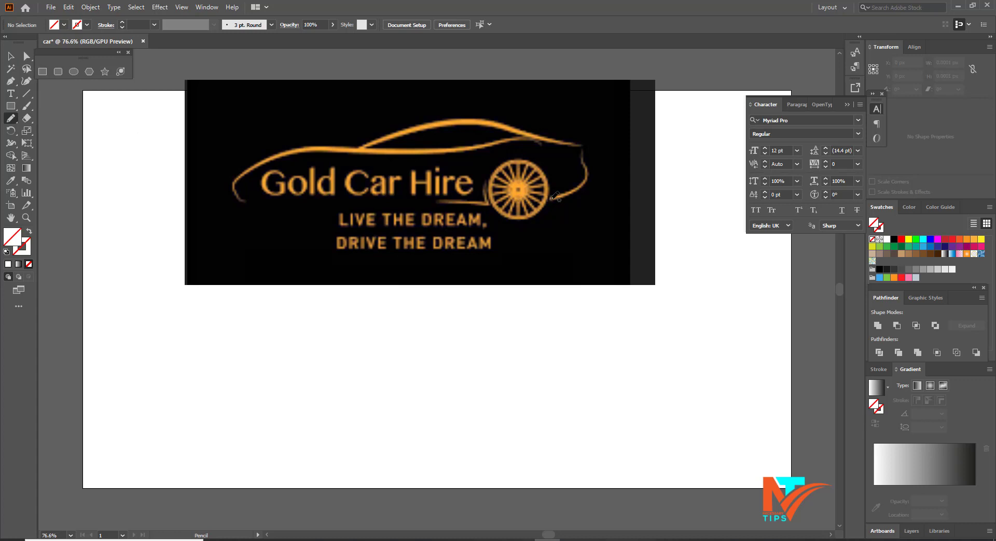
left_click_drag(557, 198, 566, 193)
left_click_drag(587, 146, 586, 147)
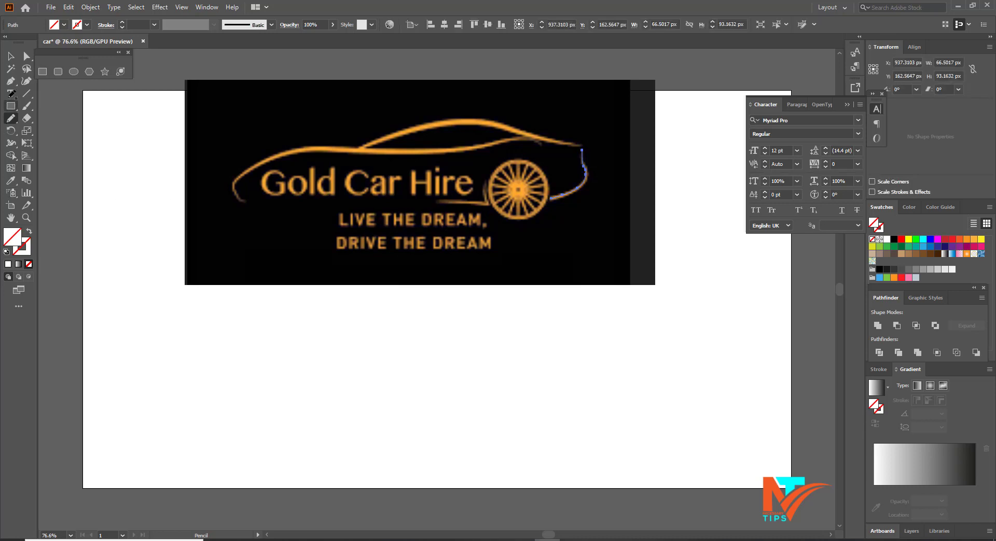
key("v")
left_click(570, 215)
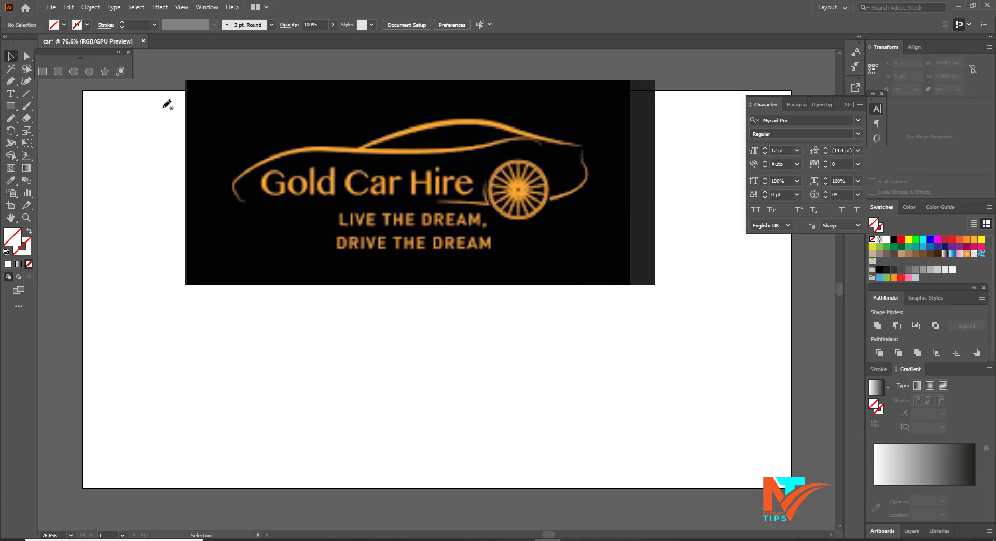
- Give the traced outline paths a 3 pt black stroke
mouse_move(321, 102)
left_mouse_down()
mouse_move(570, 197)
mouse_move(548, 390)
left_mouse_up()
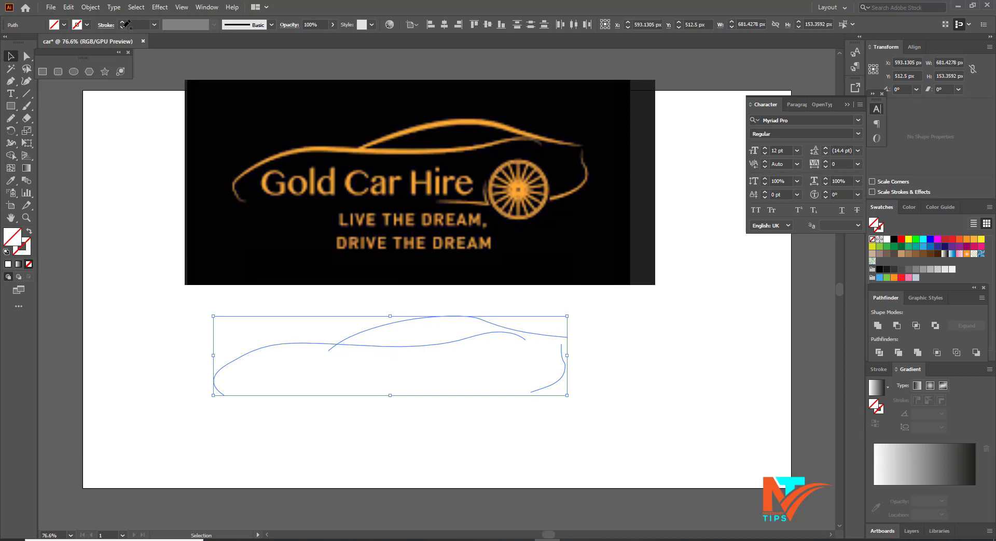
left_click(143, 25)
type("2")
key("Return")
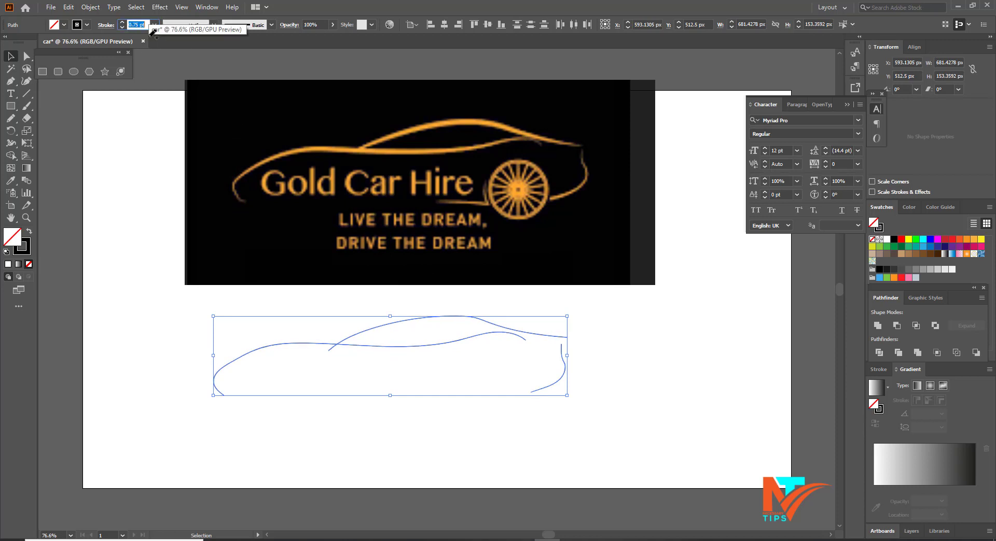
key("Up")
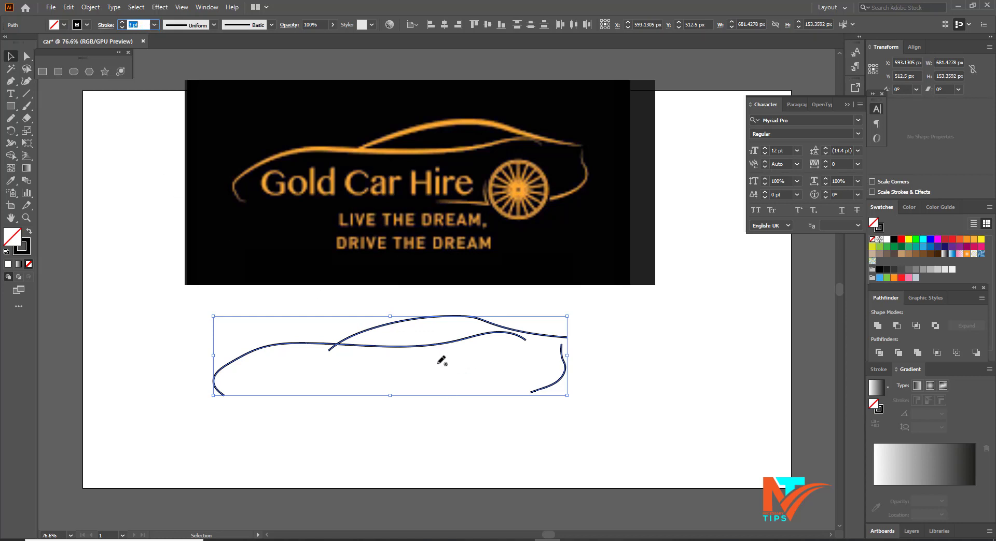
scroll(319, 377, "down", 2)
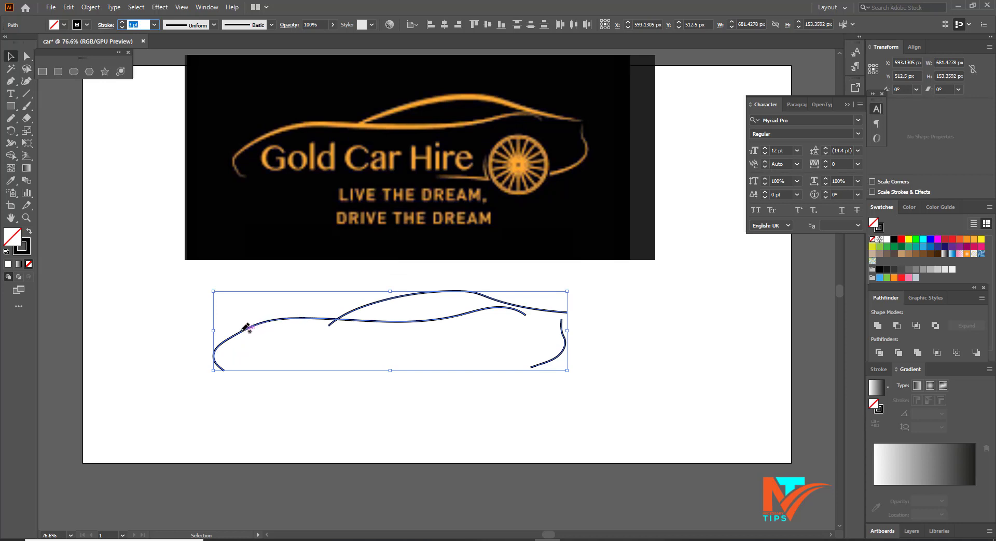
- Smooth the lower body curve of the car outline with the Smooth tool
left_click_drag(246, 328, 240, 332)
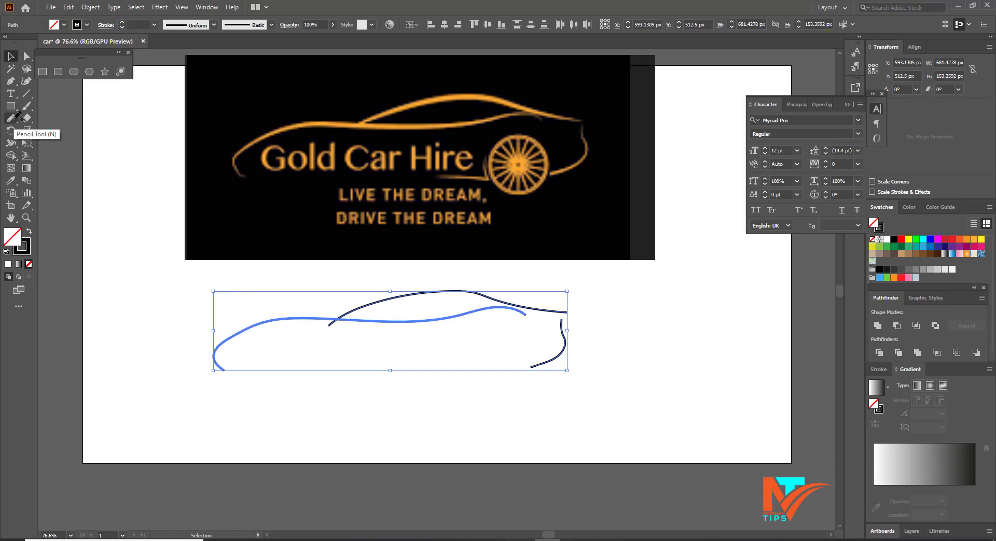
left_click(11, 118)
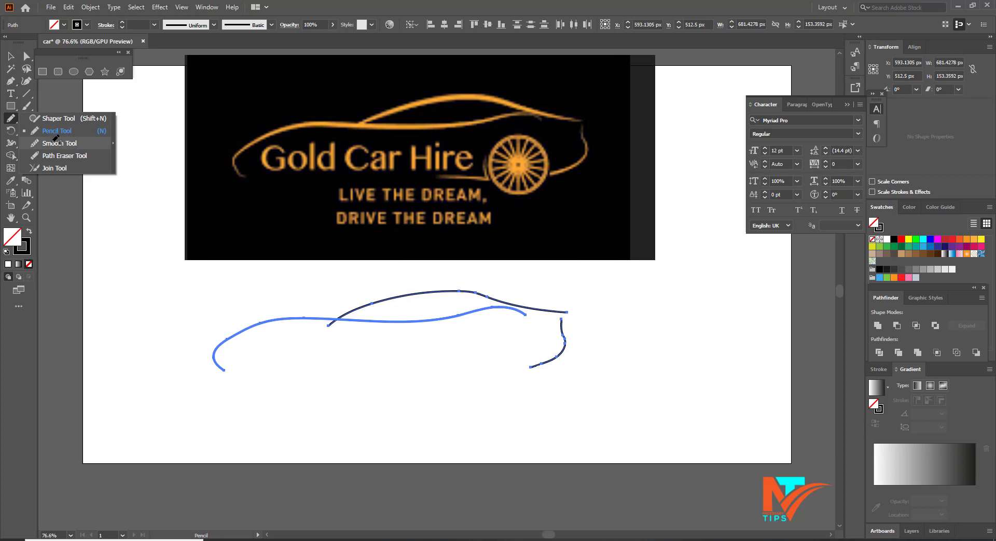
left_click(59, 143)
key("v")
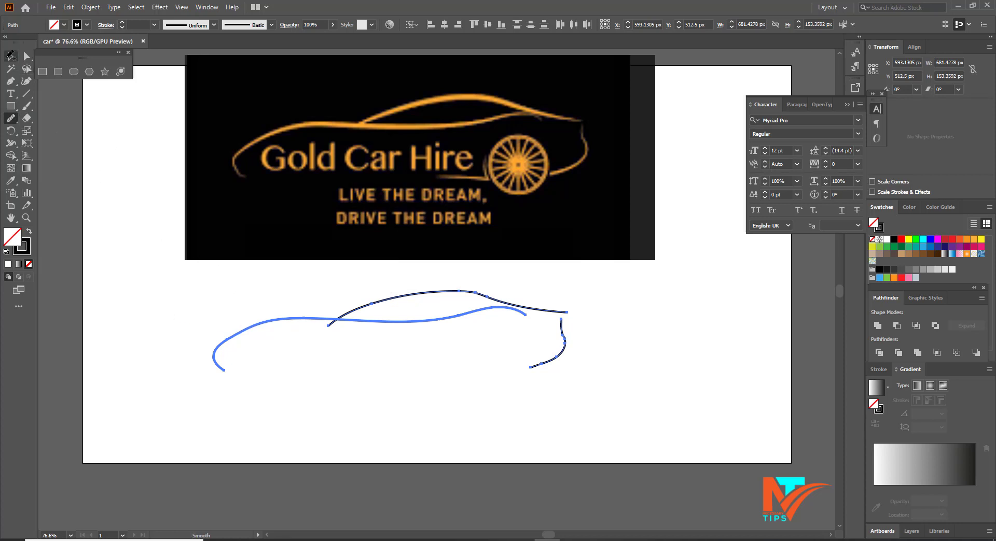
left_click_drag(243, 330, 245, 332)
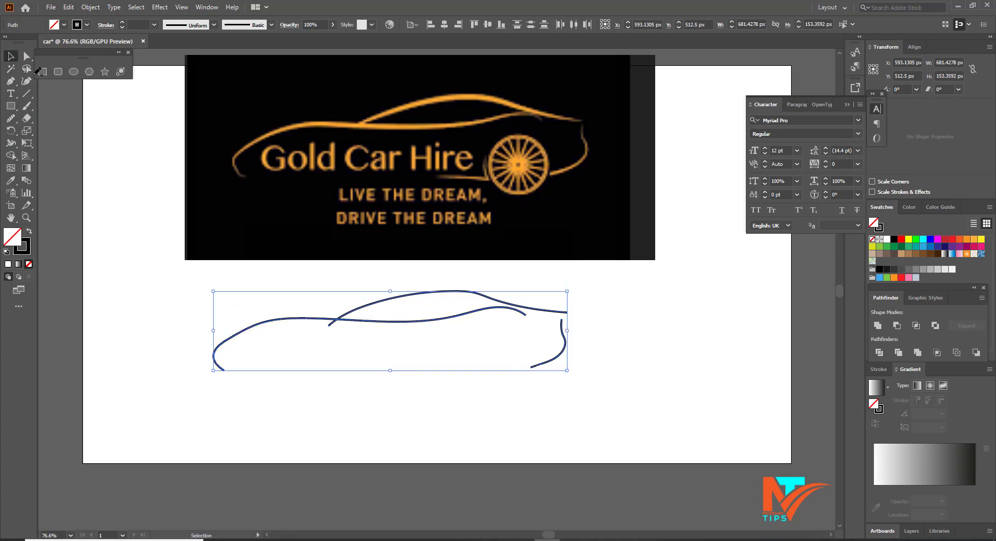
left_click(12, 118)
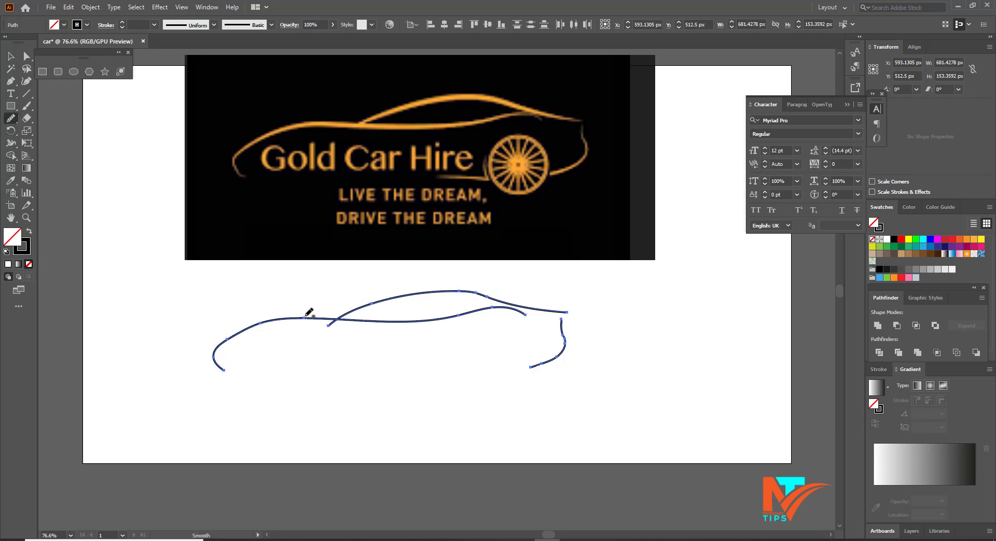
left_click(263, 321, "ctrl")
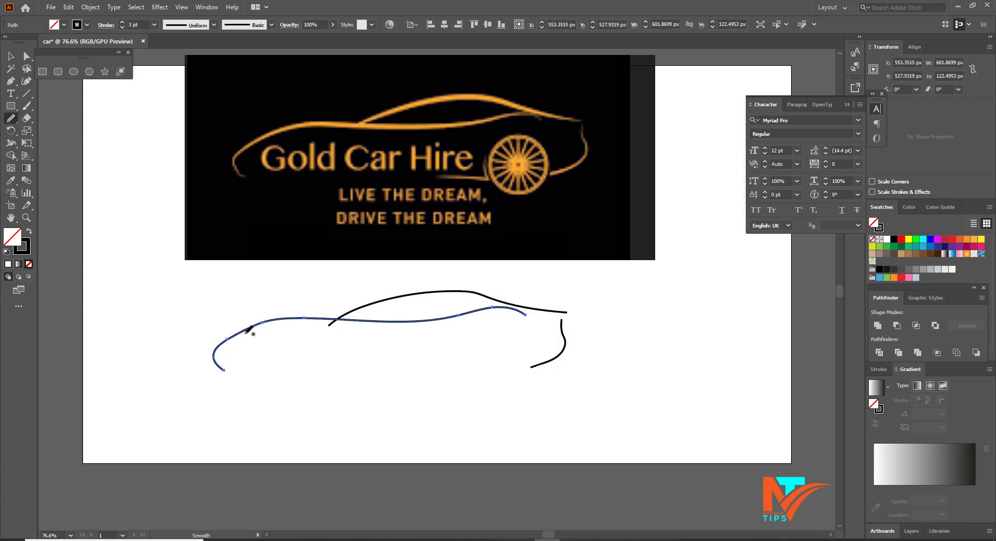
left_click_drag(249, 328, 231, 339)
left_click(11, 55)
left_click(605, 285)
scroll(587, 320, "down", 1)
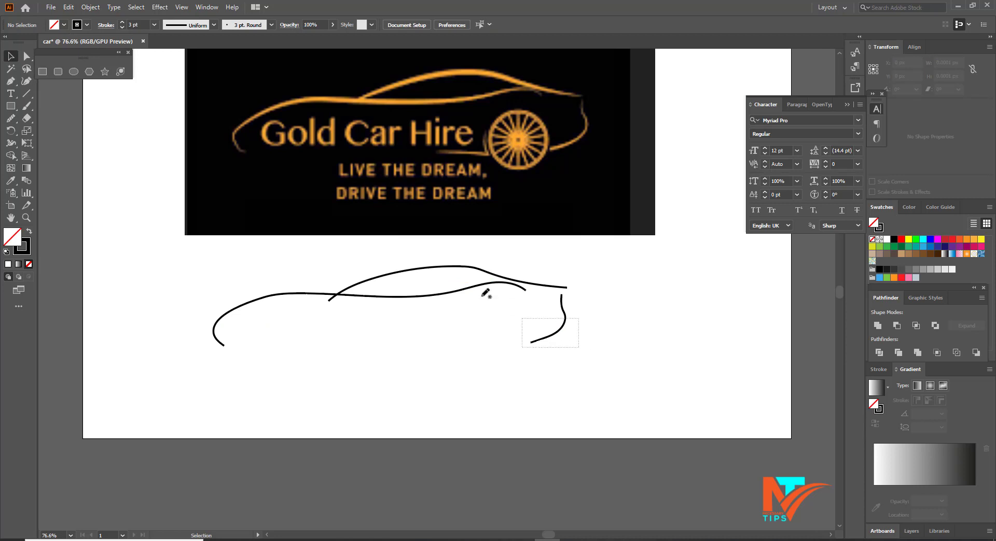
- Raise the car outline's stroke weight to 11 pt
left_click(455, 266)
left_click(147, 23)
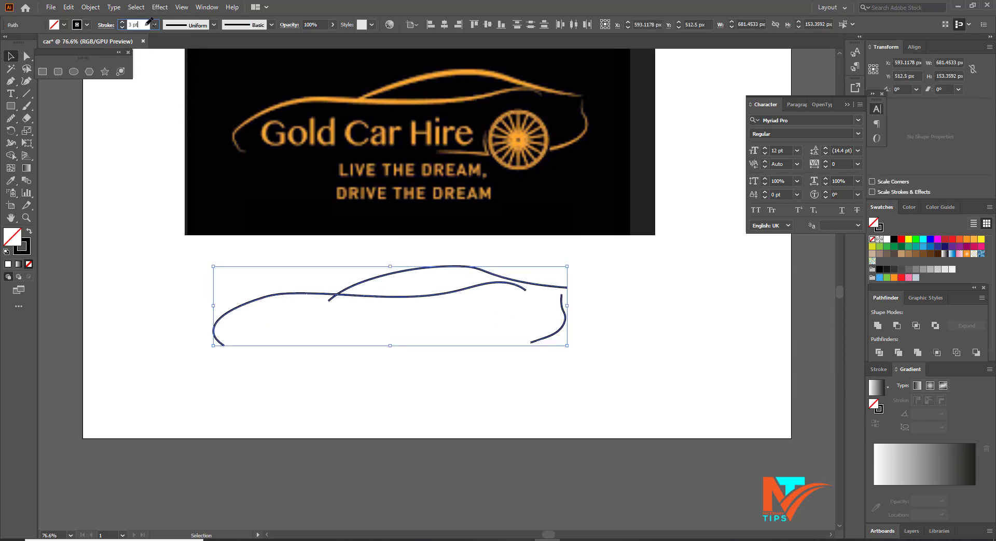
key("Up")
key("Up")
key("Up")
key("Up")
key("Up")
key("Up")
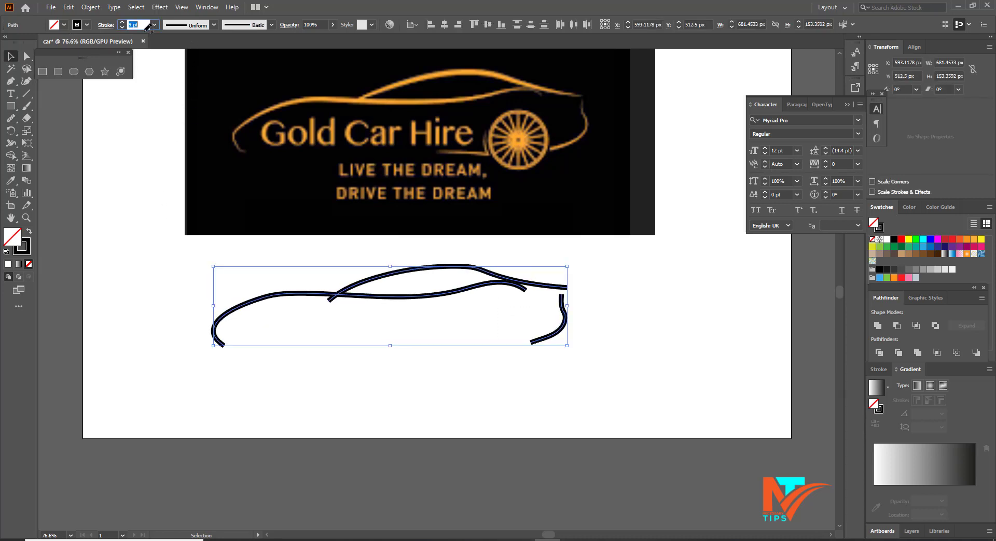
key("Up")
key("Up")
left_click(671, 304)
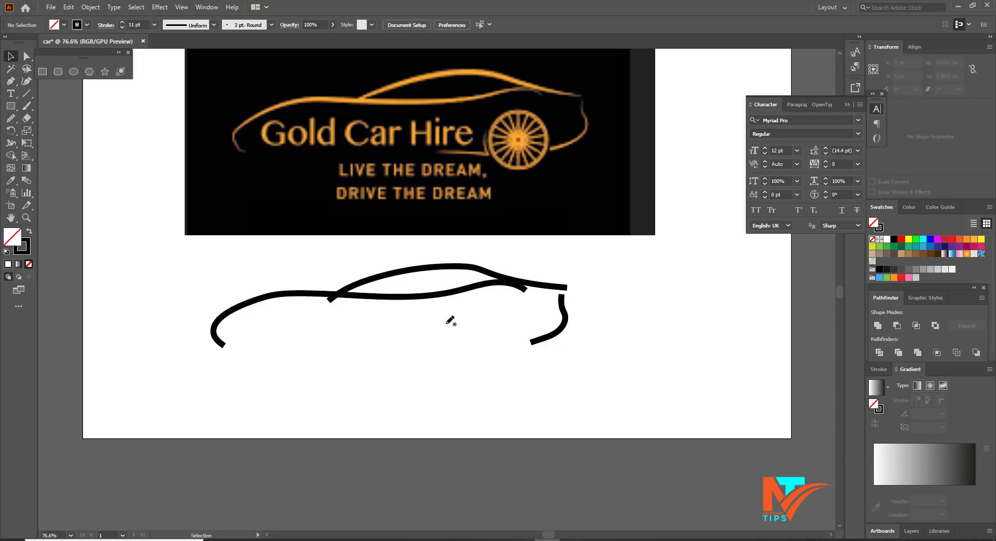
left_click_drag(384, 267, 380, 270)
key("Up")
key("Up")
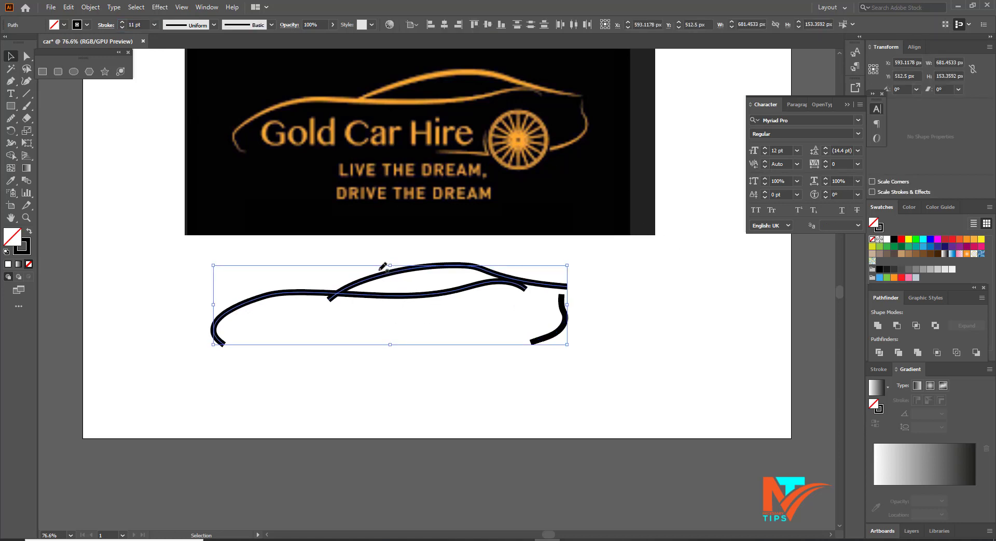
key("Up")
key("Up")
key("Up")
key("ctrl+z")
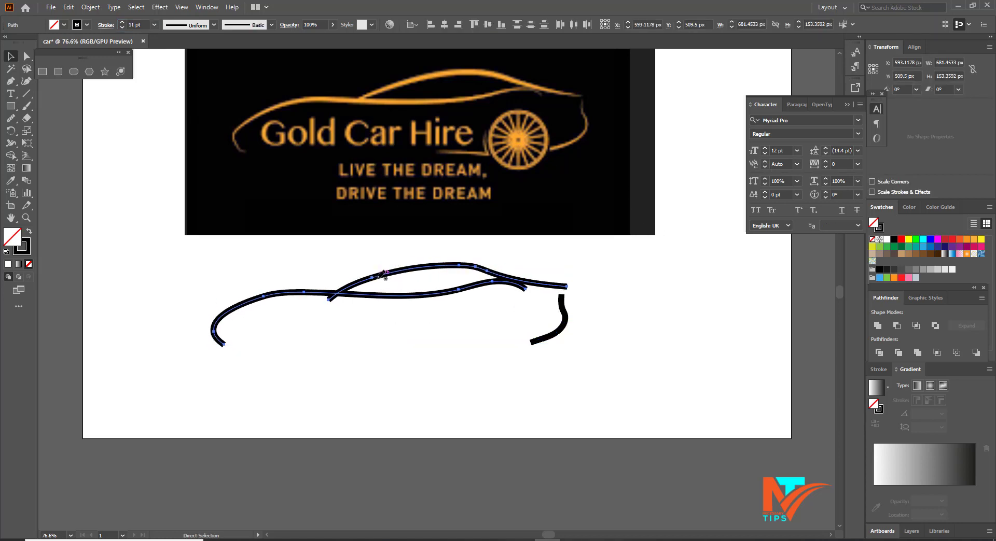
- Bump the outline's stroke weight up to 15 pt and reselect the curves
key("a")
key("v")
key("a")
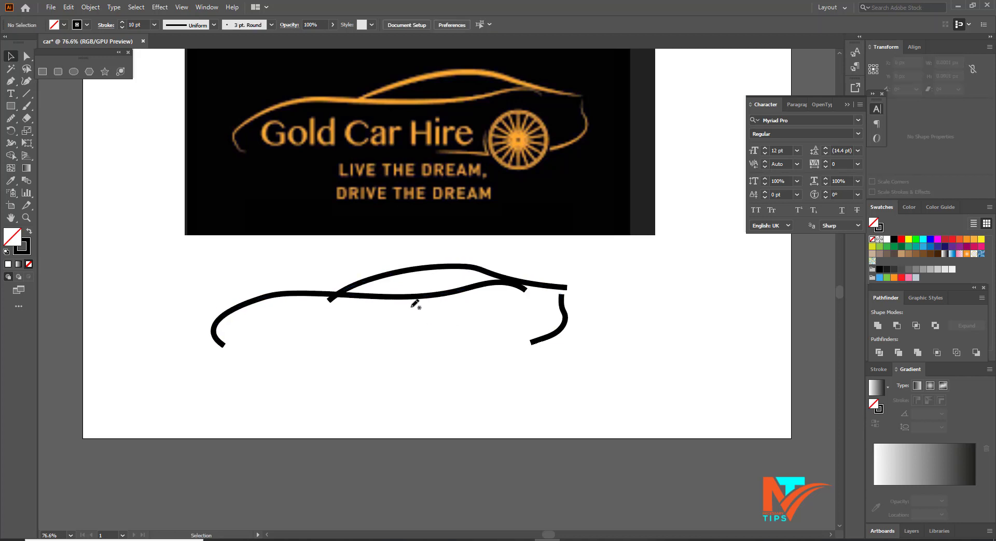
key("v")
left_click(140, 25)
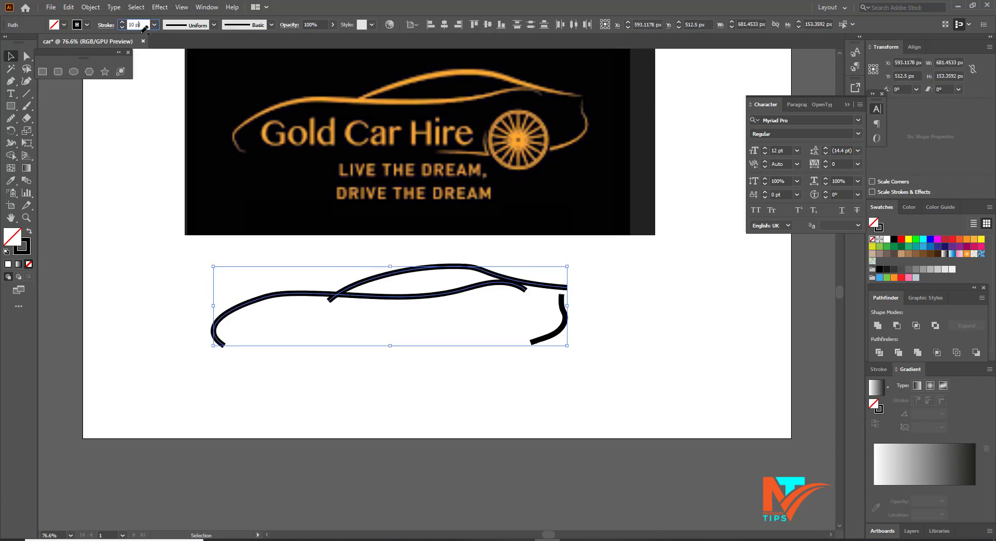
key("Up")
key("Up")
key("Up")
key("Up")
key("Up")
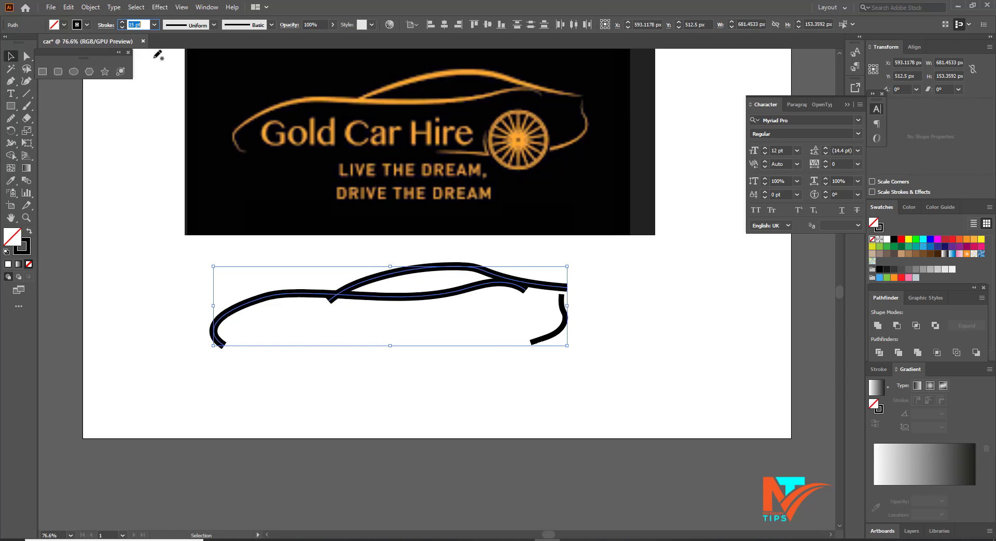
left_click(600, 319)
left_click_drag(463, 323, 339, 273)
- Give the outline strokes a tapered width profile and smooth the roof curve
left_click(213, 24)
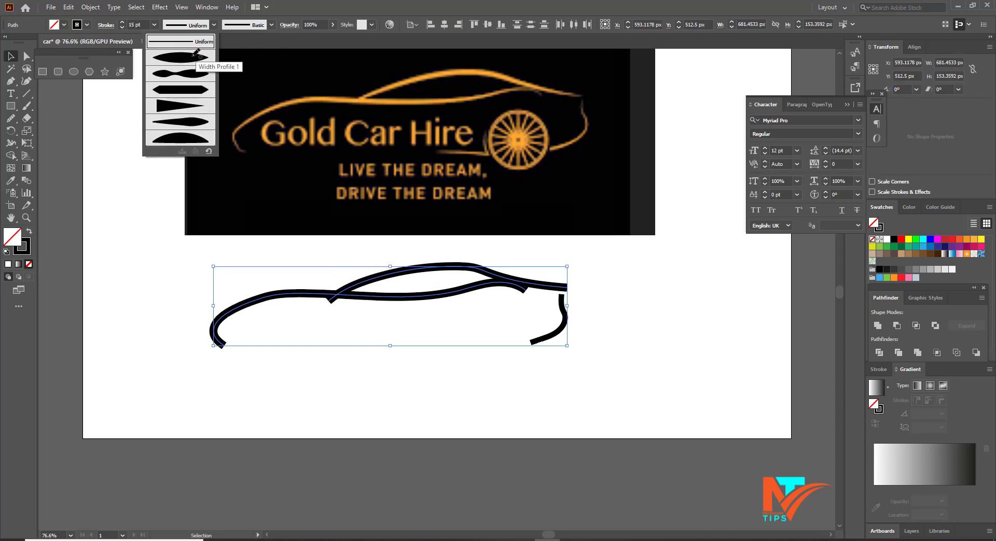
left_click(196, 54)
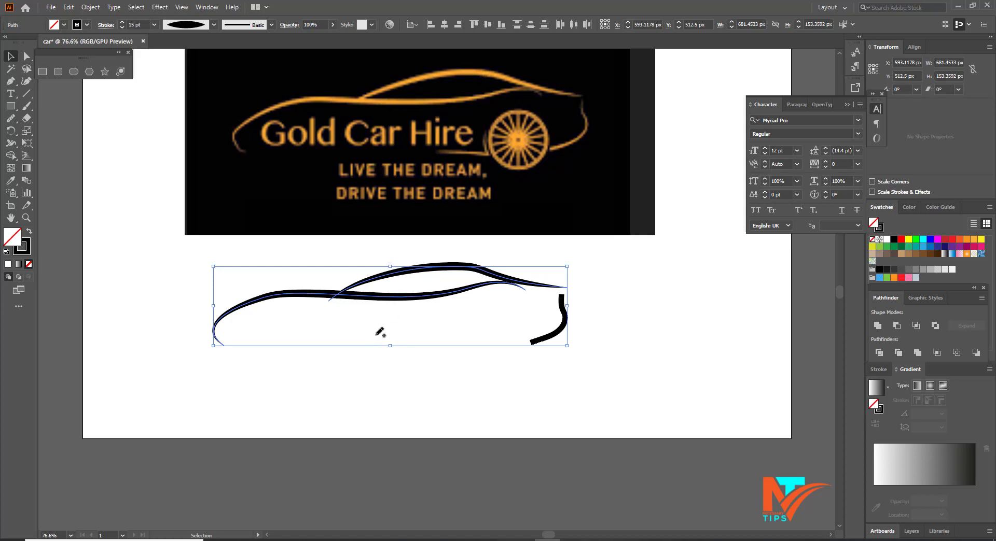
left_click(459, 268, "ctrl")
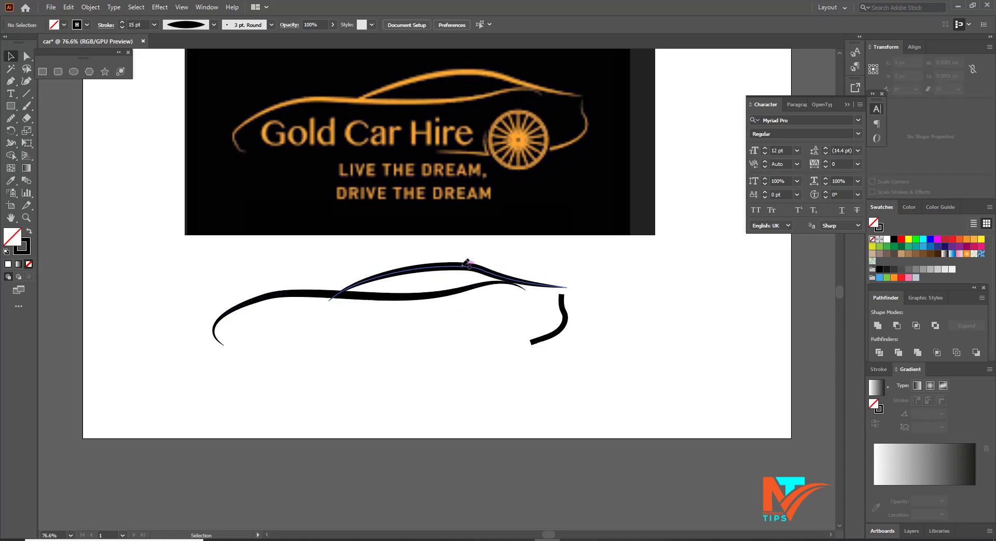
left_click(11, 118)
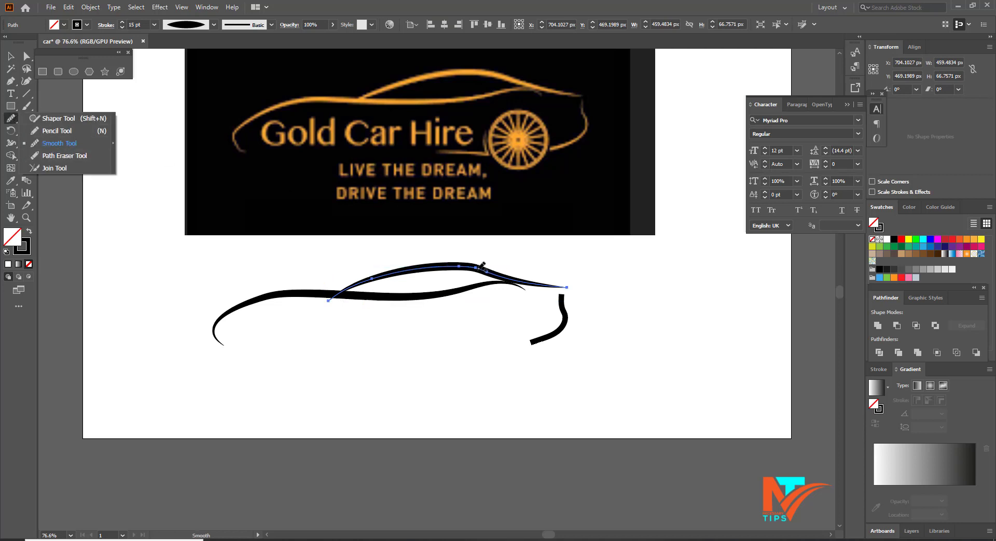
left_click_drag(490, 268, 451, 258)
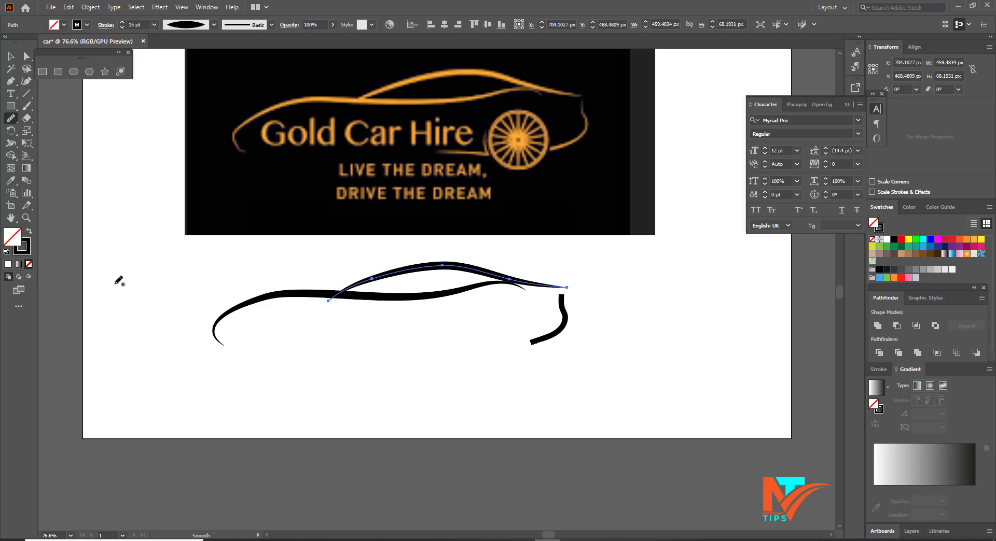
left_click(11, 55)
left_click(272, 285)
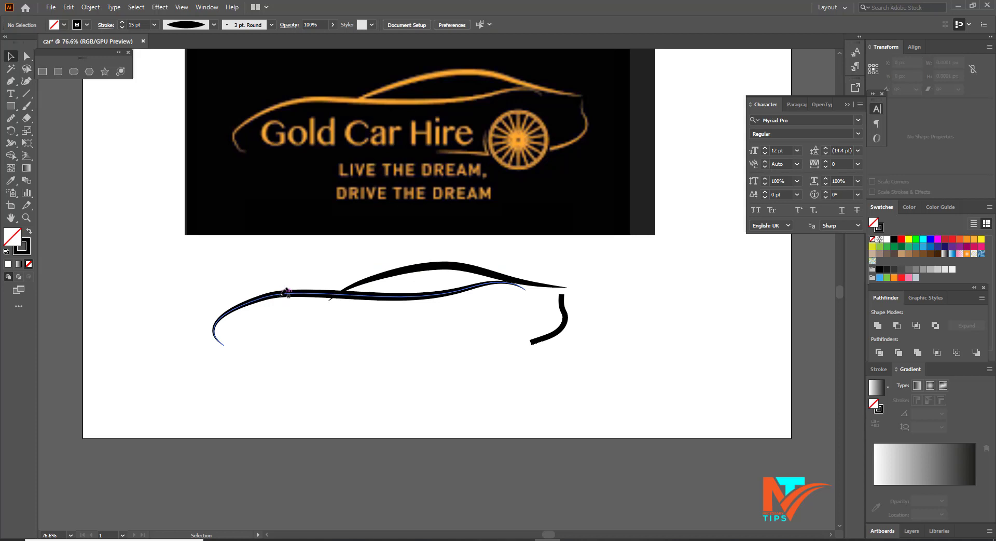
- Smooth the car's lower body curve so it flows evenly
left_click(284, 292)
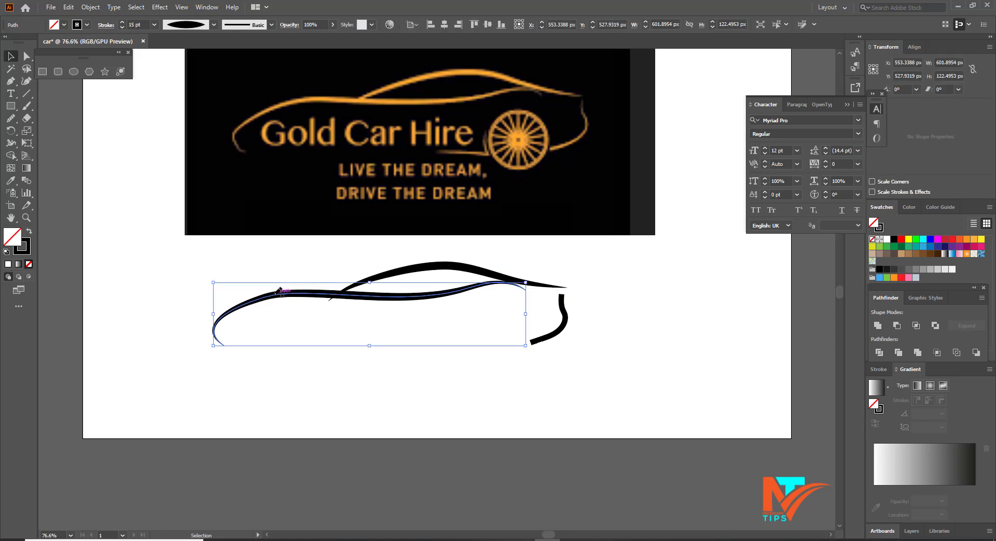
left_click(16, 118)
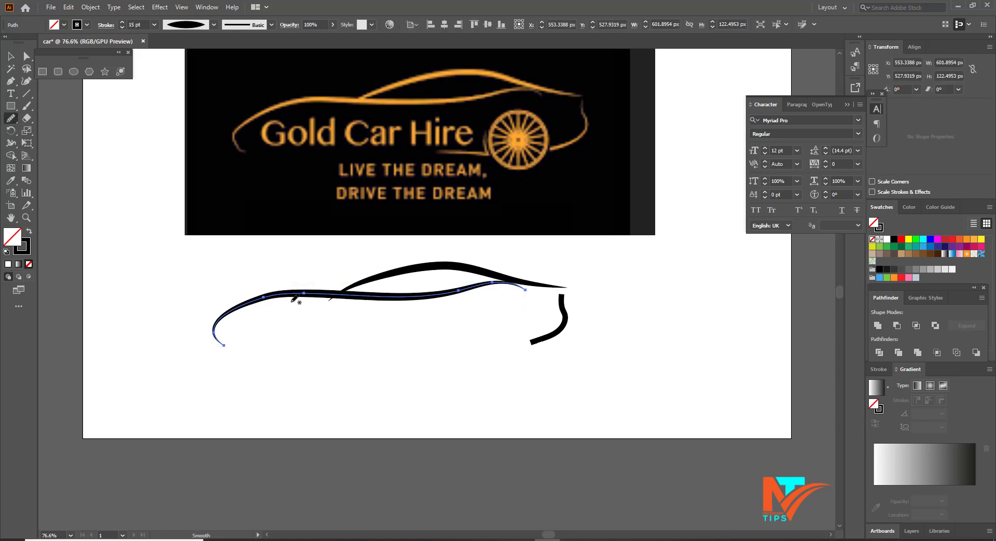
left_click_drag(305, 288, 319, 290)
left_click(10, 55)
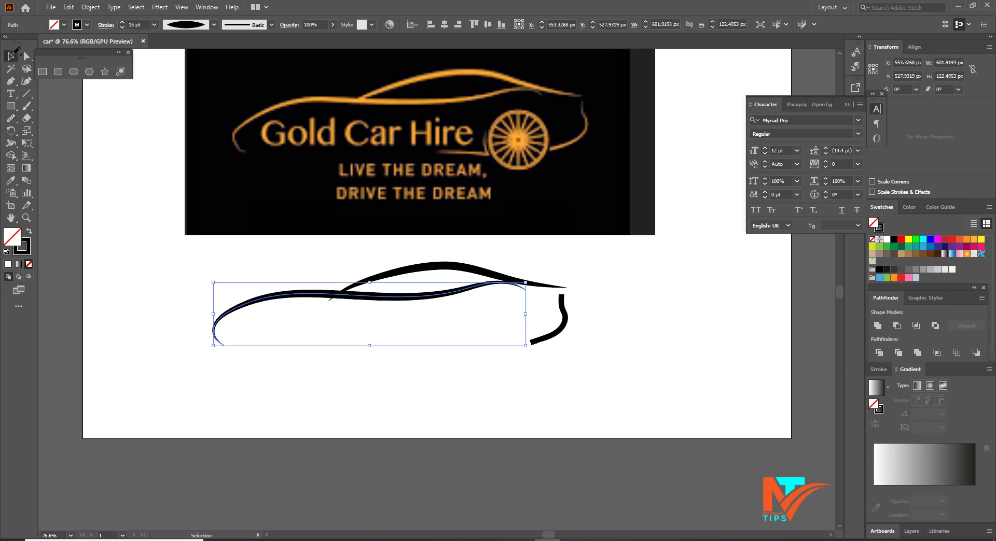
left_click(418, 353)
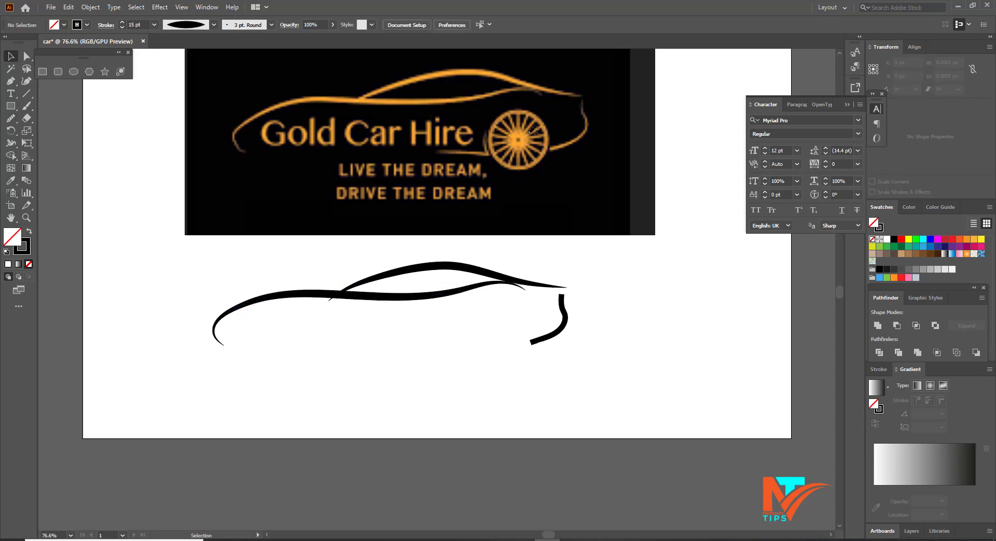
- Apply Width Profile 4 to the short front curve so it tapers to a point
left_click(563, 315)
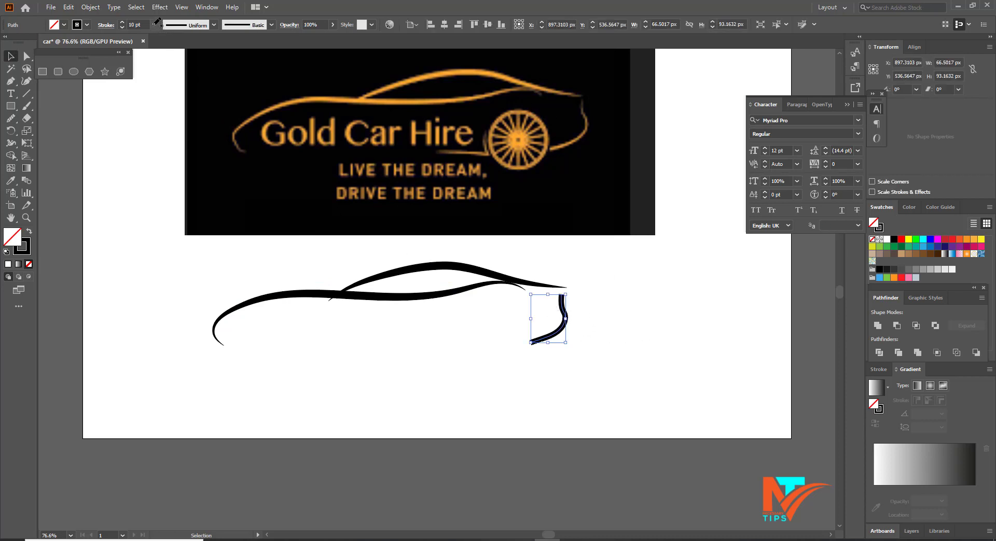
left_click(213, 24)
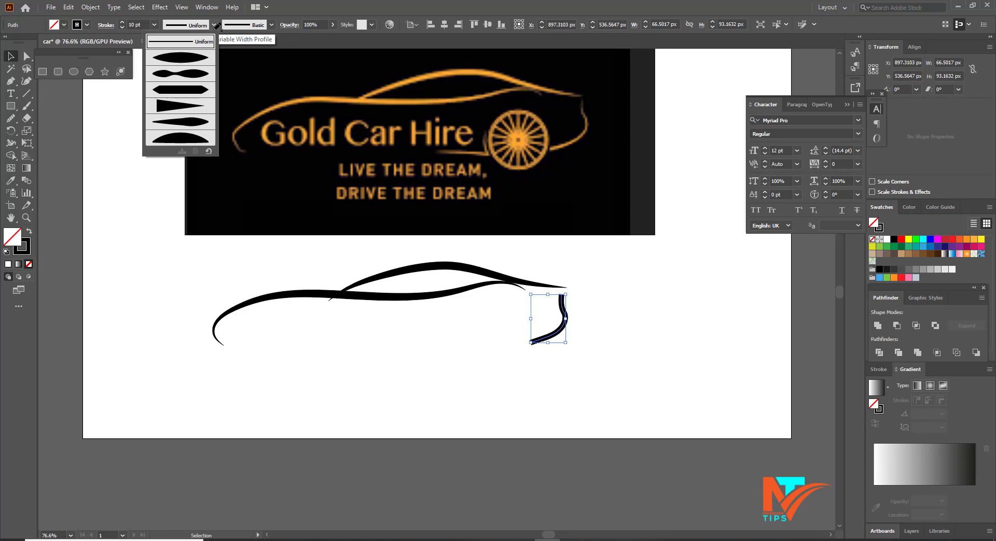
left_click(192, 104)
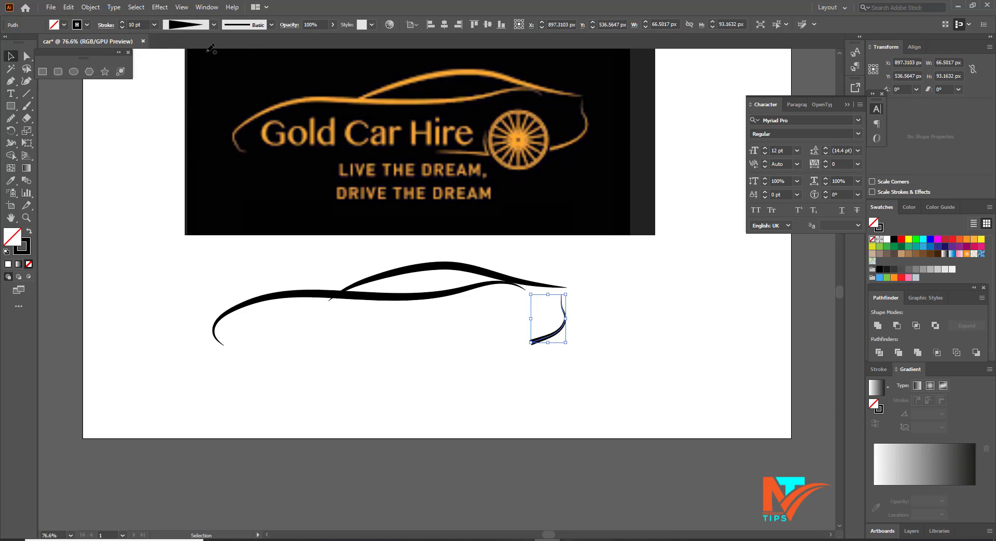
left_click(214, 24)
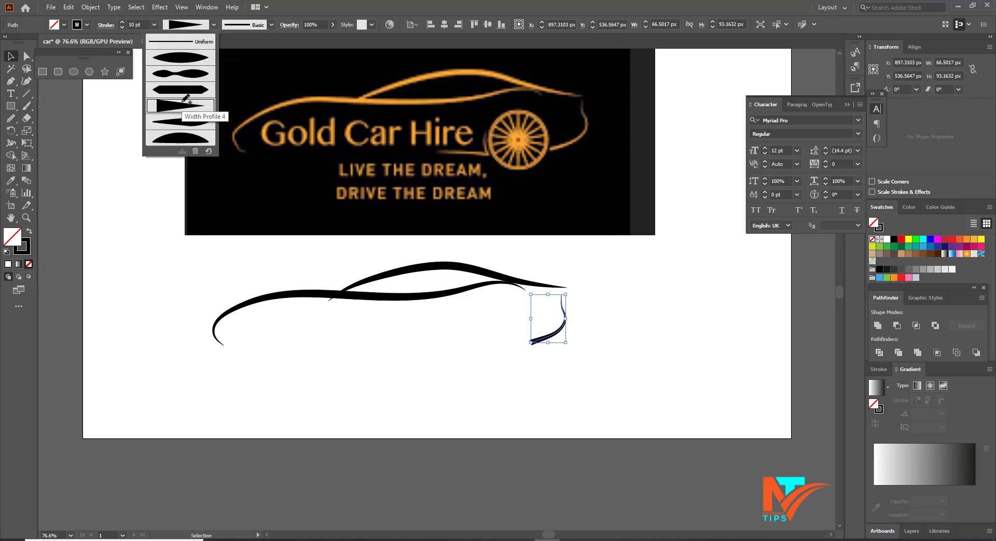
left_click(583, 311)
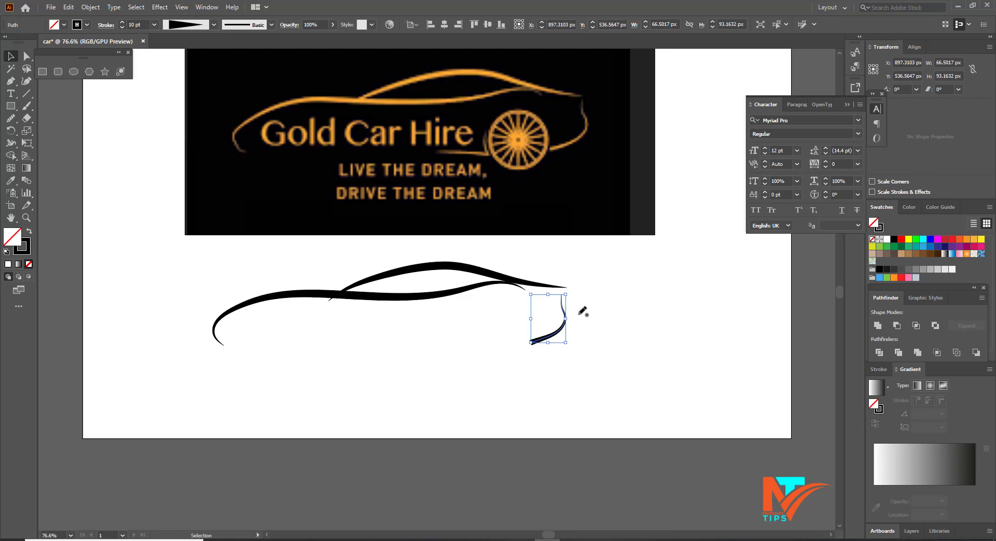
left_click(612, 300)
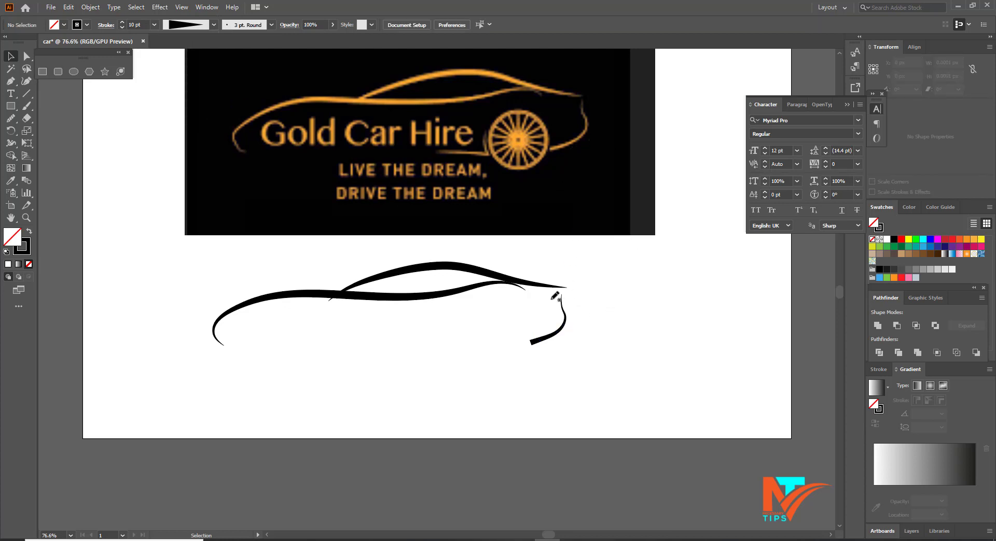
scroll(477, 309, "down", 1)
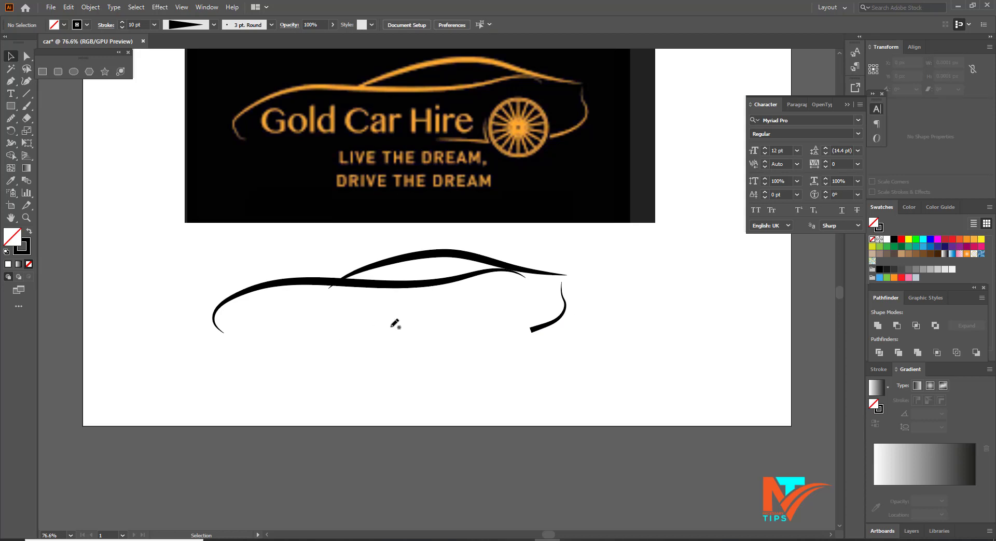
scroll(397, 325, "down", 2)
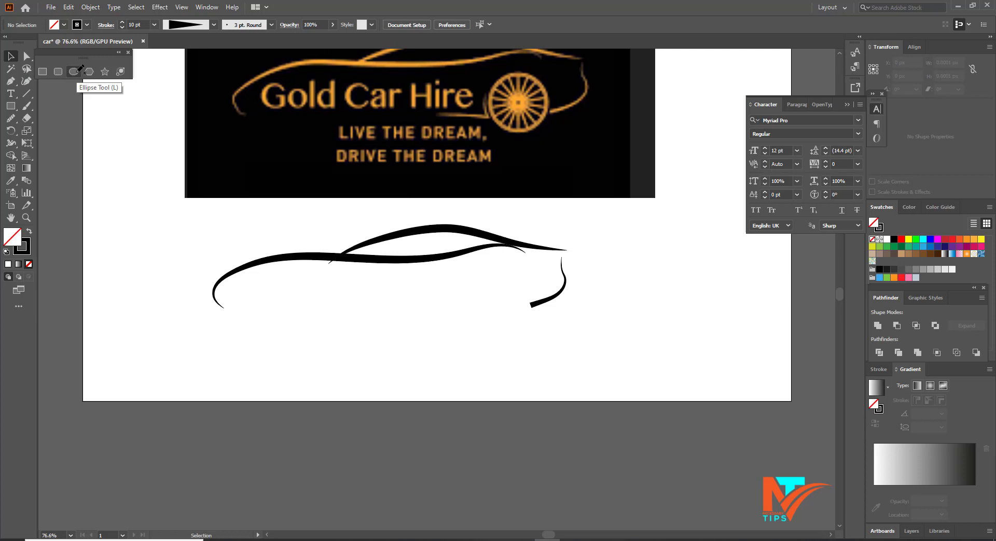
- Draw a 120 x 120 px circle under the front arch and give it an 8 pt stroke
left_click(74, 71)
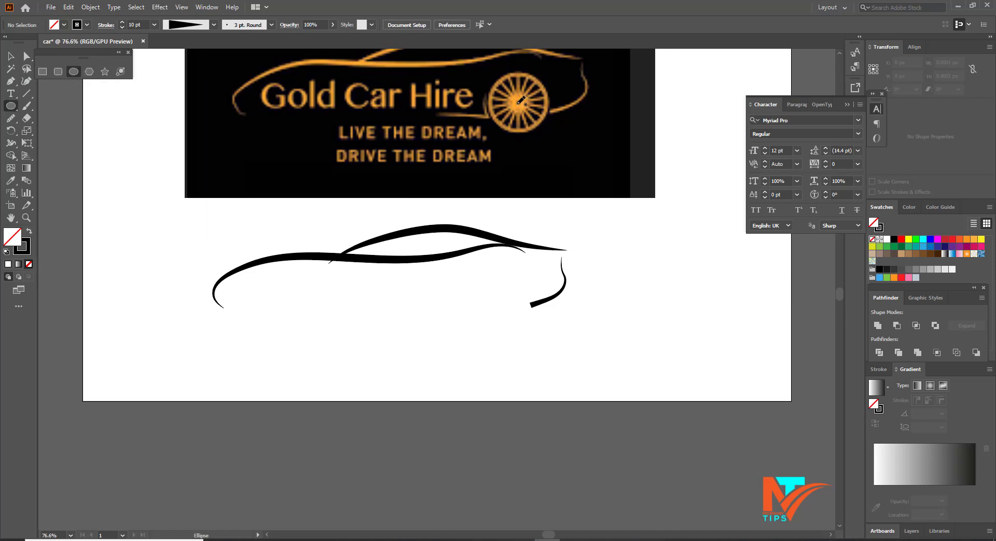
left_click_drag(517, 103, 548, 129)
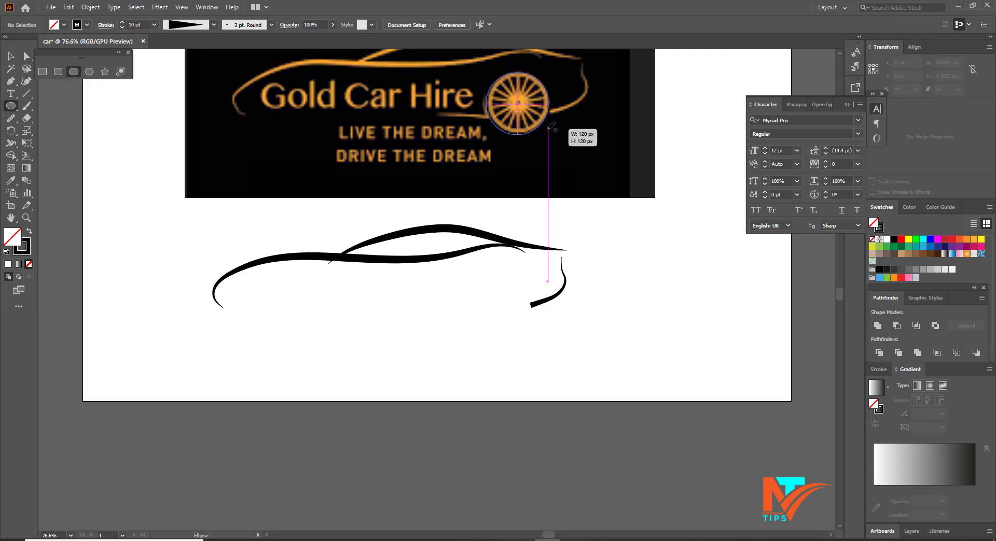
key("v")
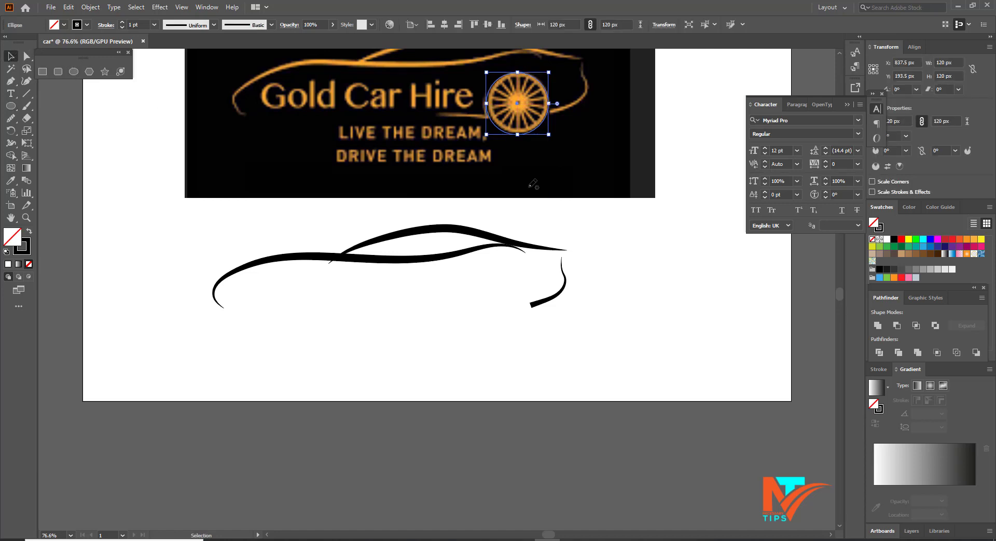
left_click_drag(532, 131, 504, 315)
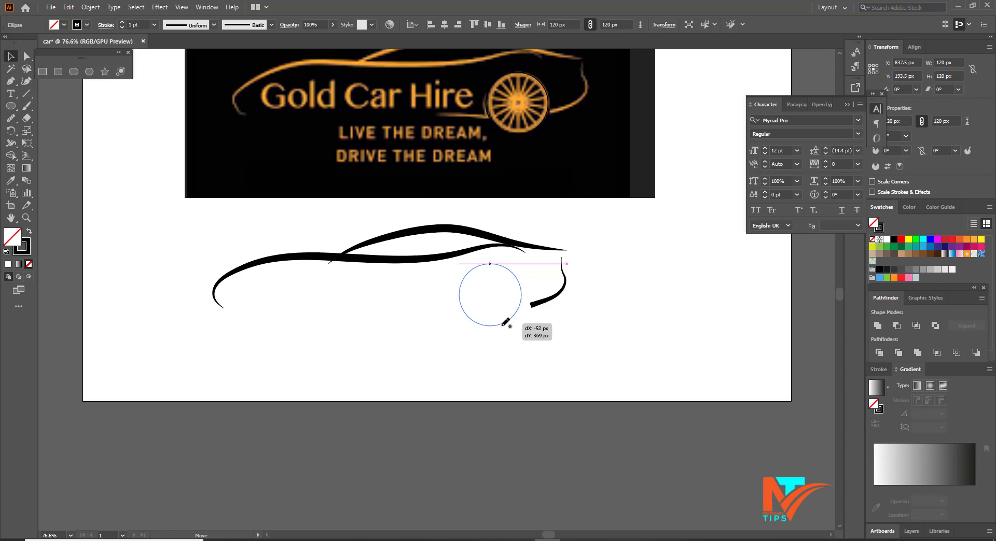
left_click_drag(503, 324, 506, 325)
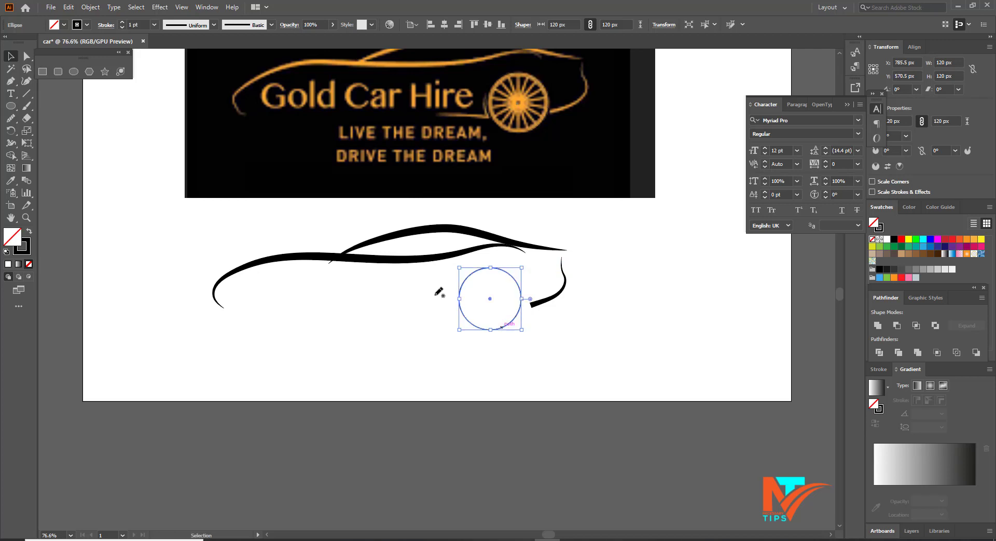
left_click(150, 23)
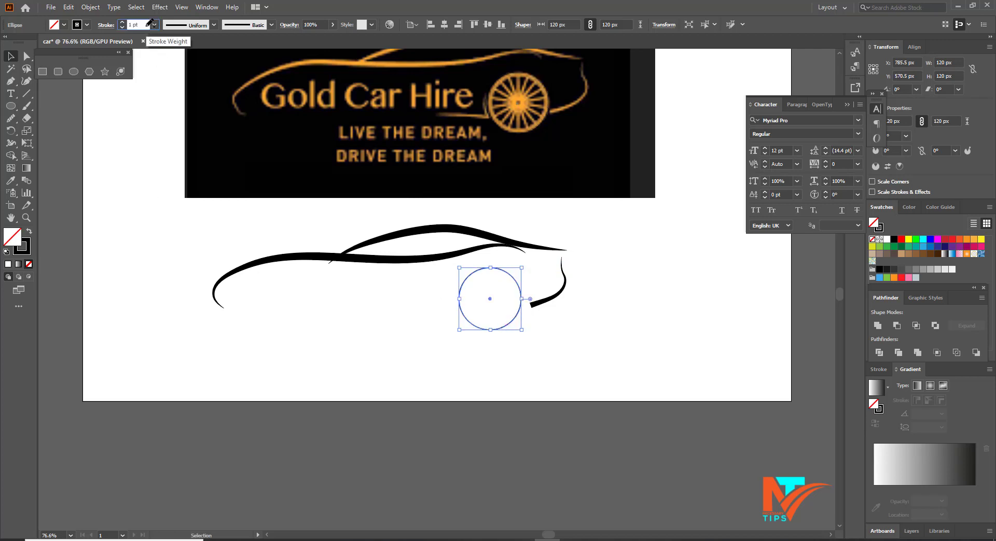
scroll(150, 23, "up", 2)
scroll(150, 23, "up", 3)
scroll(150, 23, "up", 1)
scroll(150, 24, "up", 1)
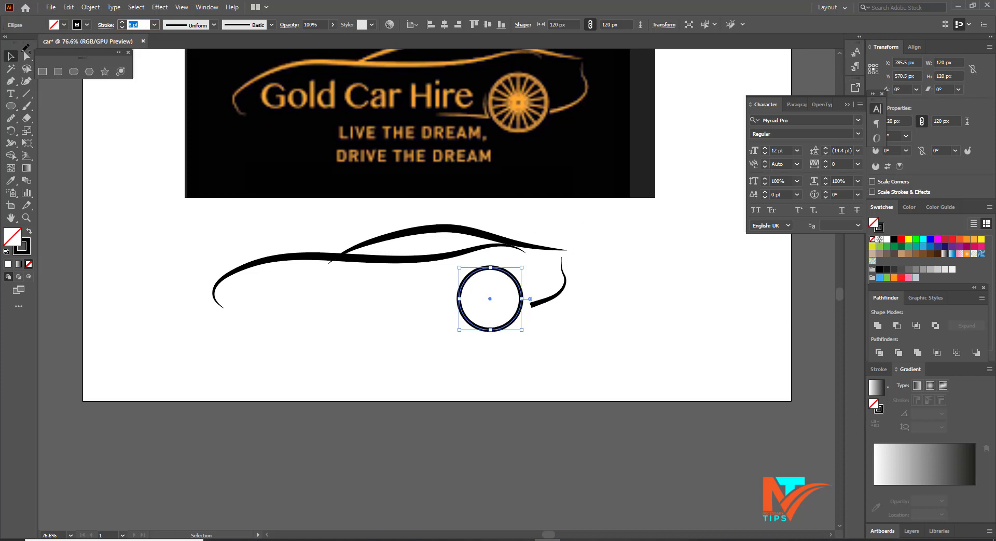
left_click(13, 55)
left_click(671, 302)
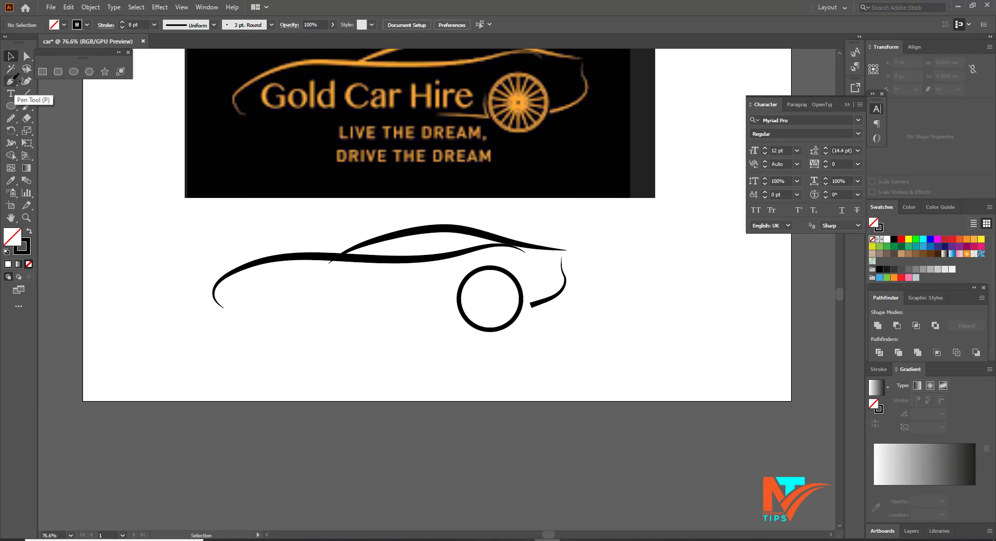
- Draw a vertical spoke line from the wheel's centre up to its rim
left_click(11, 81)
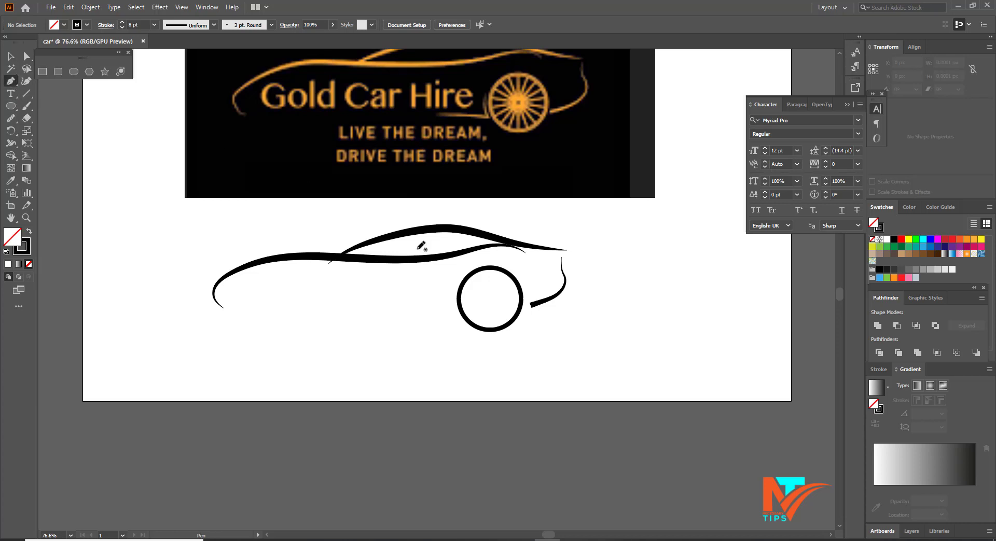
left_click(489, 299)
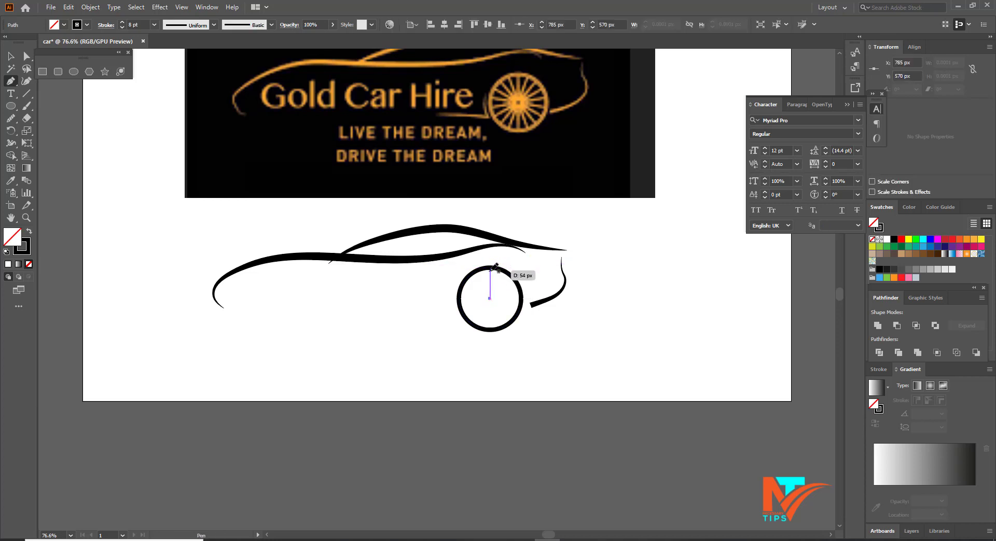
left_click(489, 267)
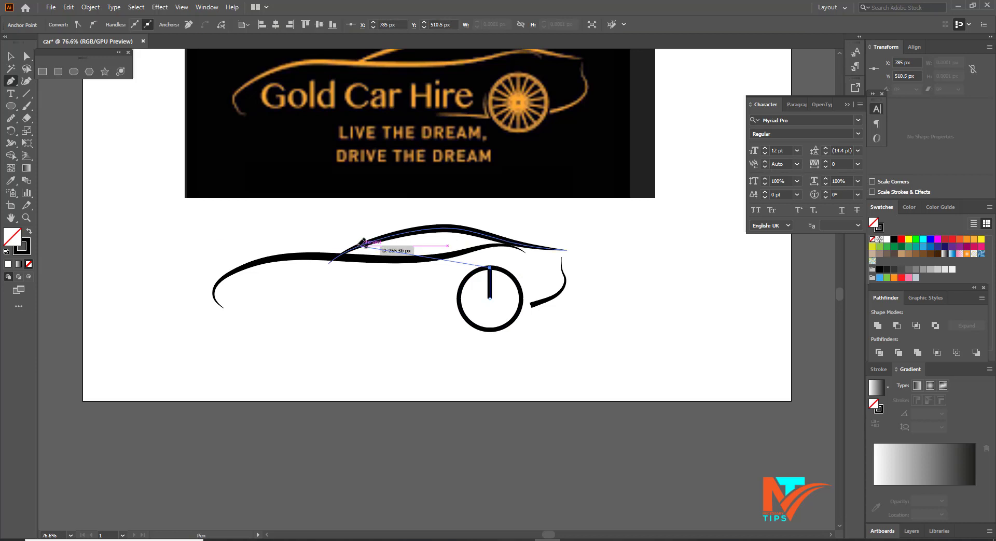
left_click(11, 56)
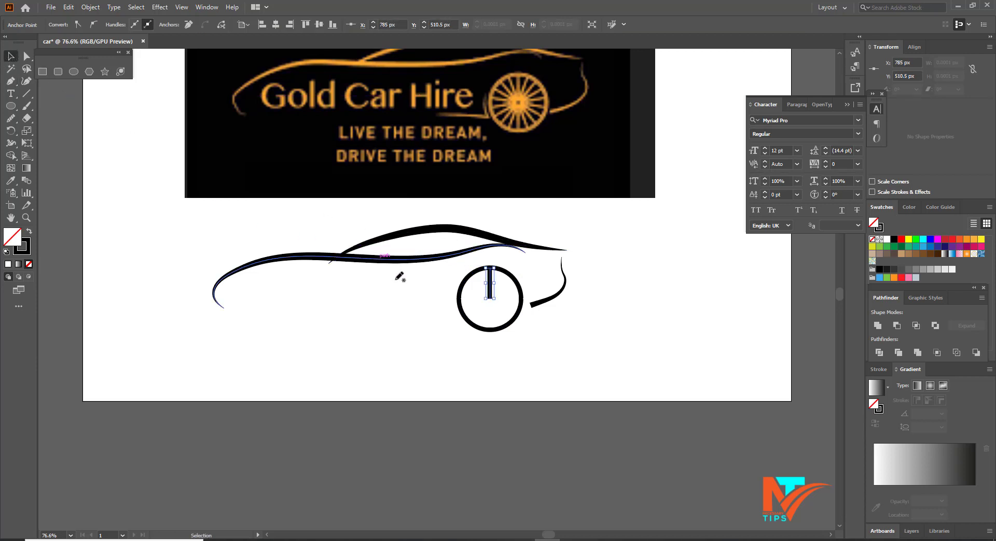
left_click(498, 299, "ctrl")
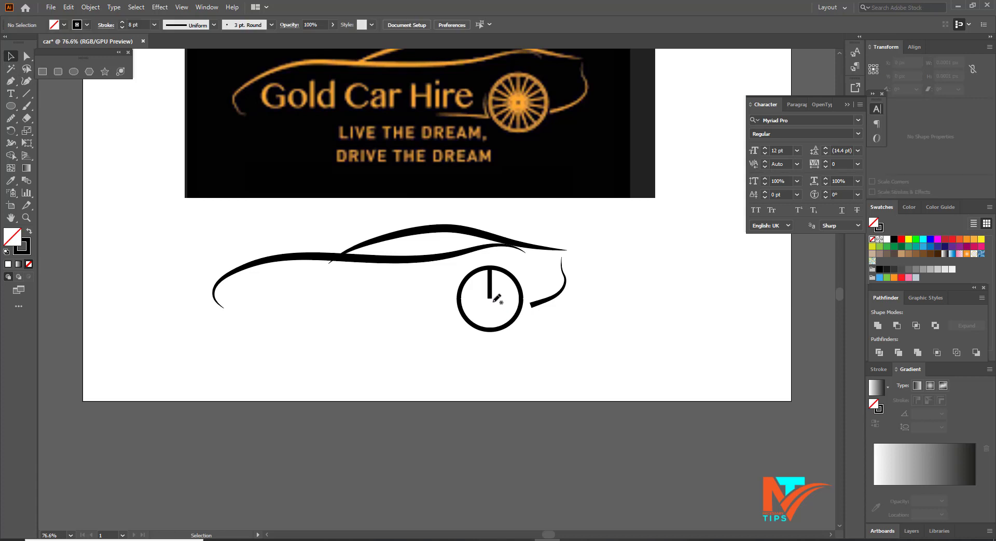
- Thin the wheel circle's outline to about 5 pt and reselect the spoke
left_click(490, 290, "ctrl")
left_click(145, 22)
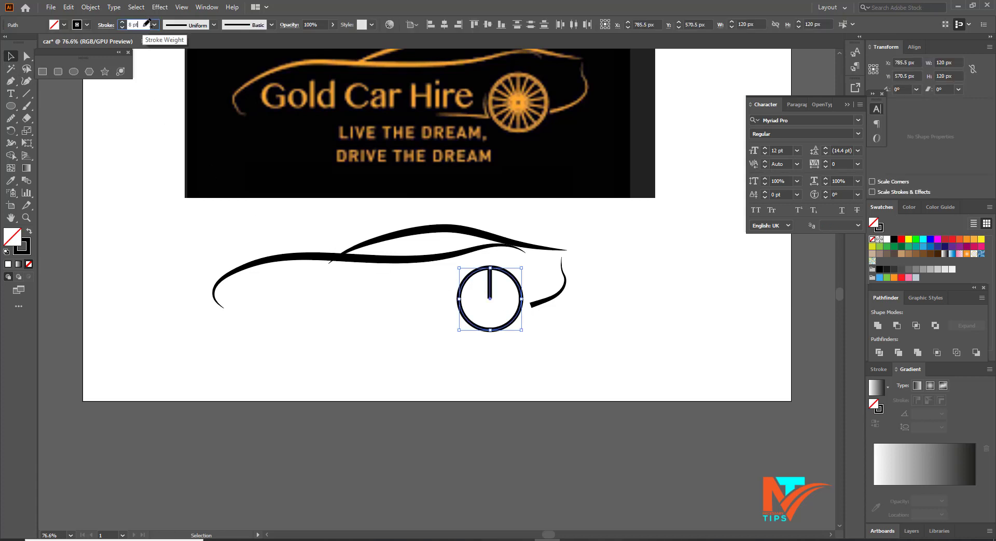
type("6")
key("Return")
key("Down")
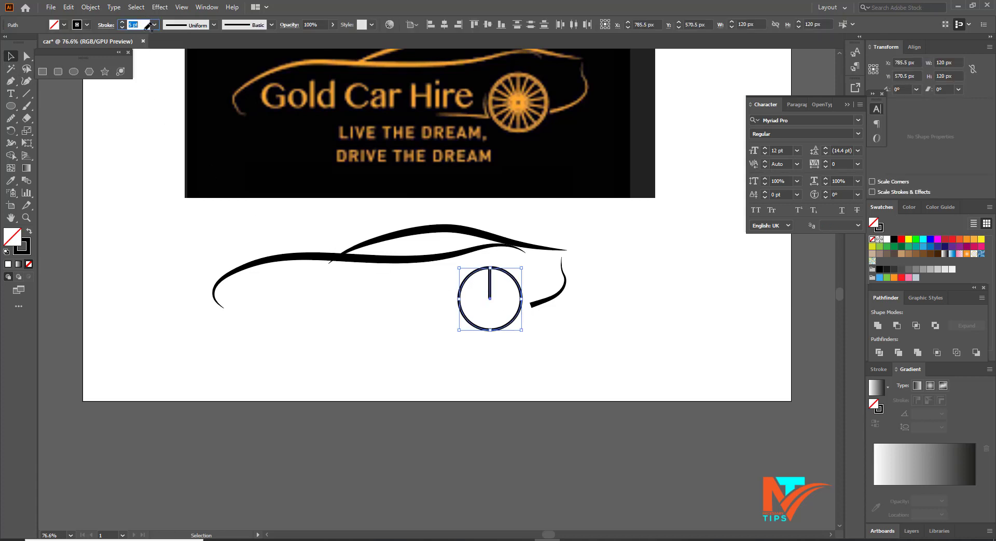
left_click(629, 306, "ctrl")
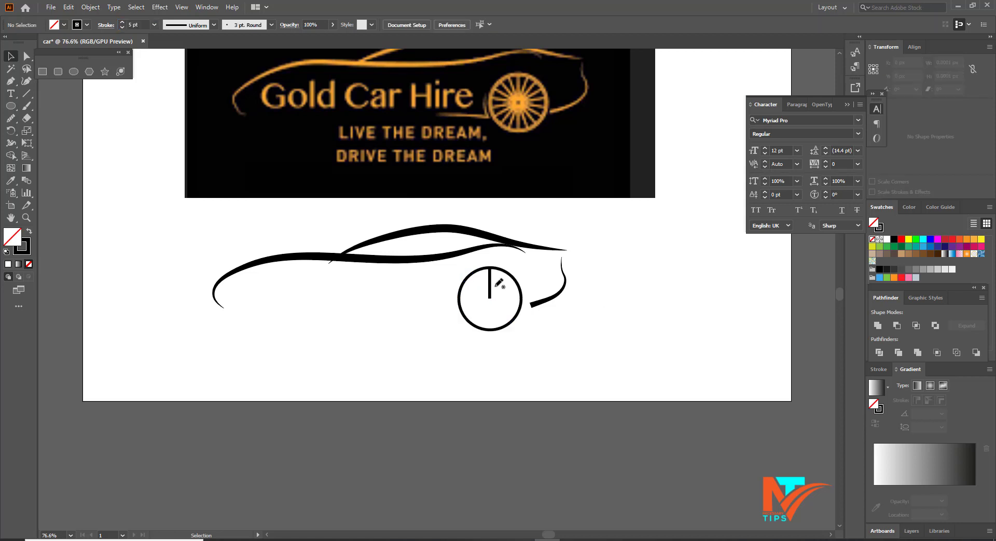
left_click_drag(491, 285, 491, 287)
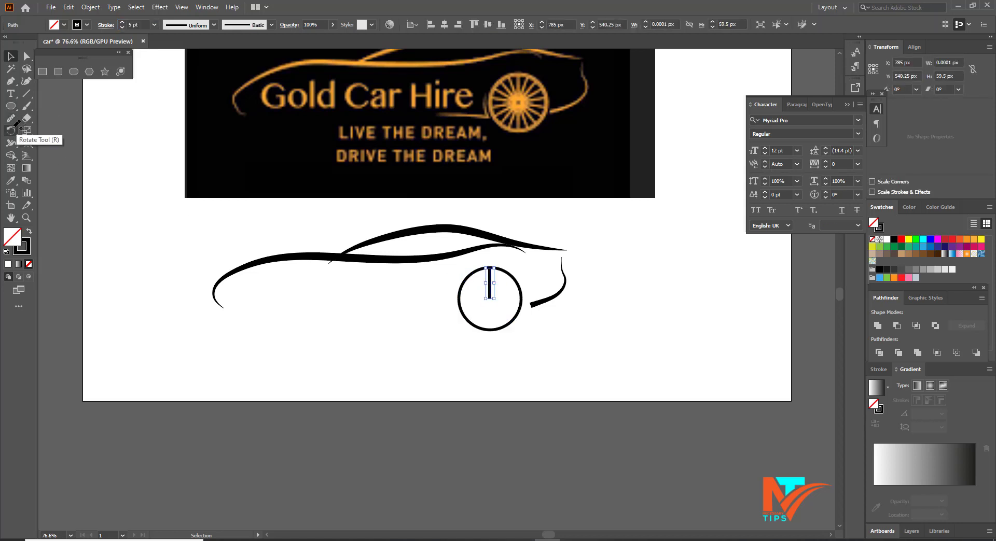
- Make a 20° rotated copy of the spoke around the wheel centre
left_click(14, 126)
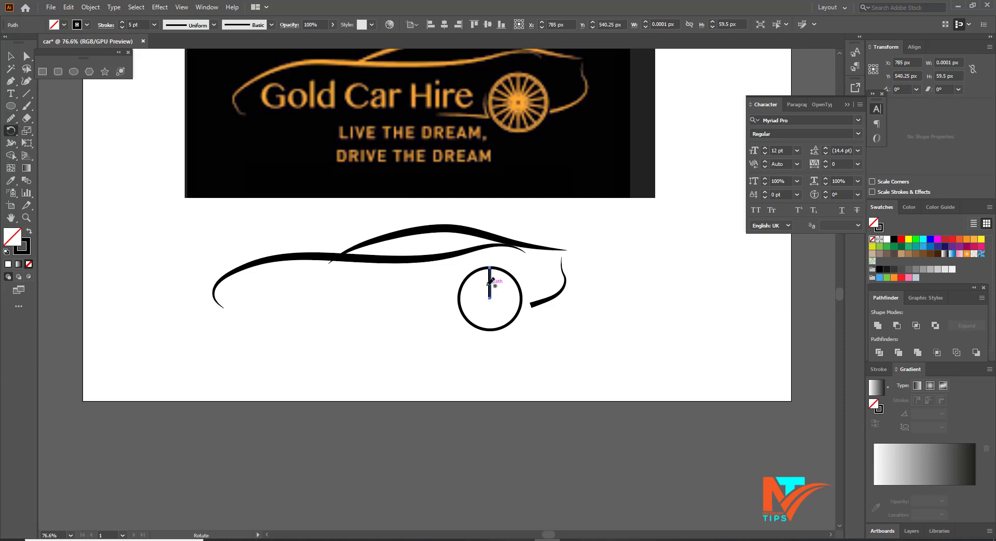
left_click(12, 55)
left_click(11, 131)
left_click(489, 299)
left_click(490, 297, "alt")
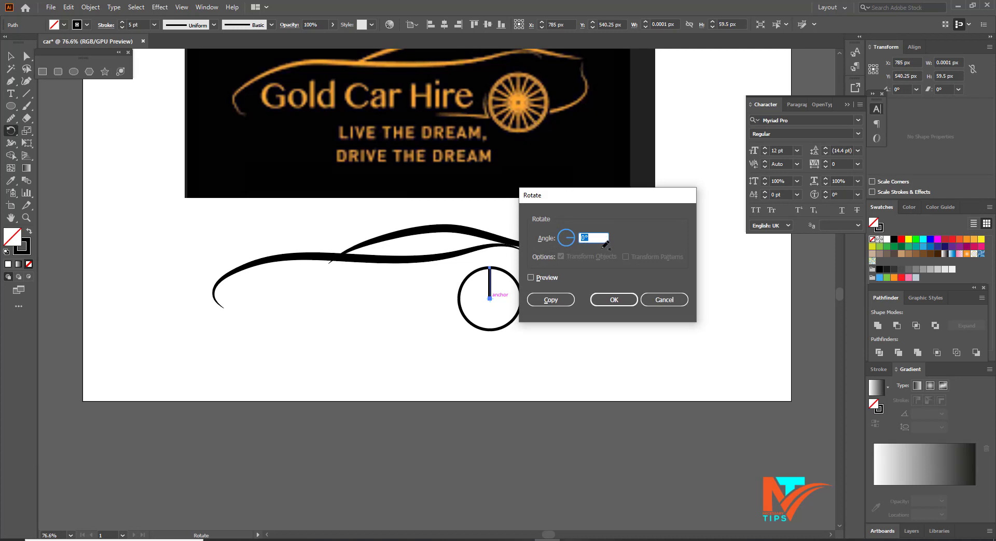
type("0")
left_click(548, 275)
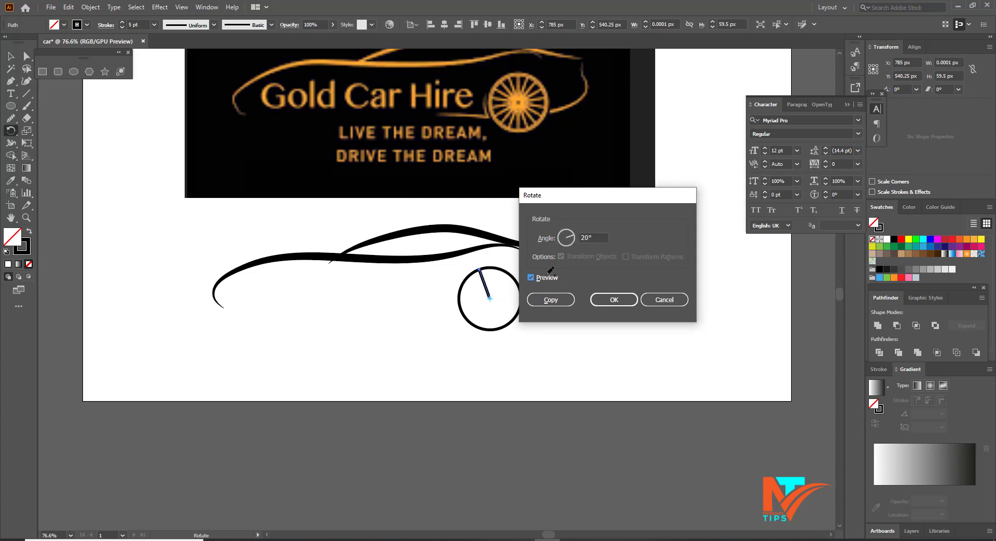
left_click(531, 278)
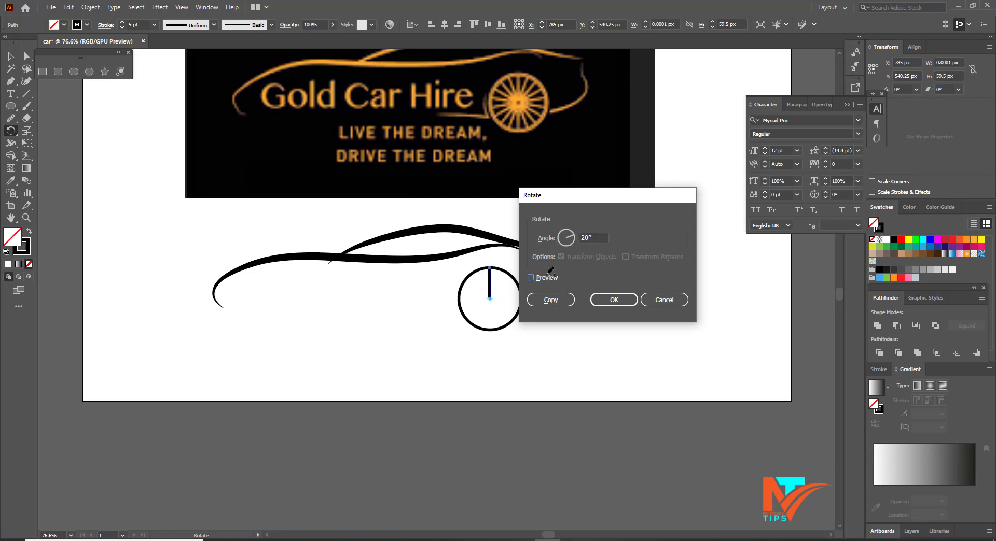
left_click(558, 300)
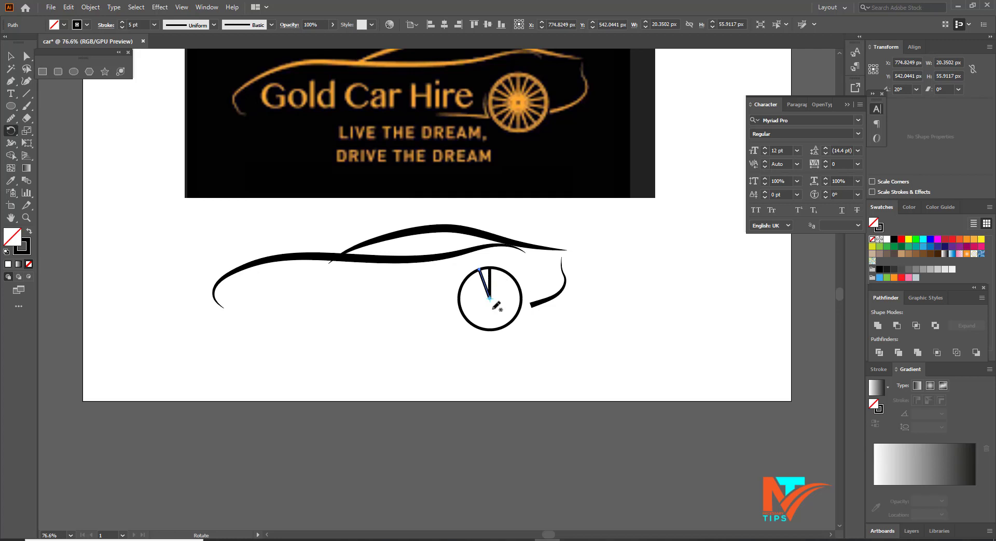
- Repeat the rotated copy with Ctrl+D until spokes fill the wheel
left_click_drag(495, 306, 495, 306)
key("ctrl+d")
key("ctrl+d")
key("ctrl+d")
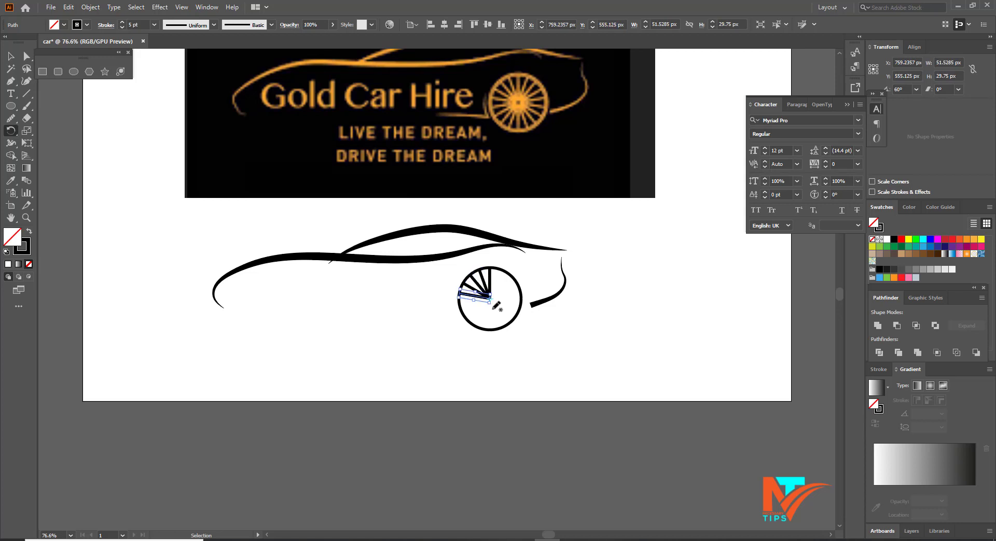
key("ctrl+d")
key("ctrl+d")
key("ctrl+d")
key("ctrl+d")
key("ctrl+d")
key("ctrl+d")
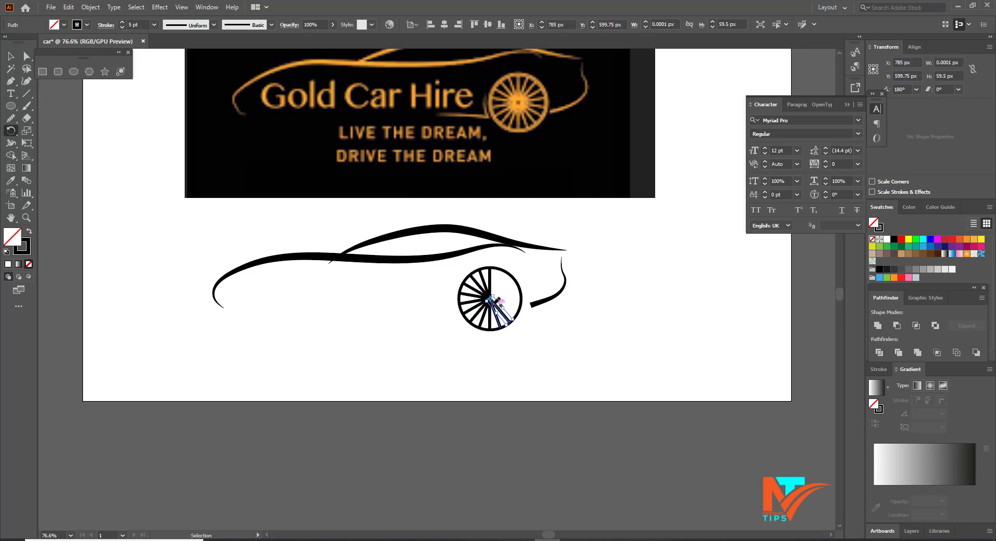
key("ctrl+d")
key("ctrl+d")
key("ctrl+d")
key("ctrl+d")
key("ctrl+d")
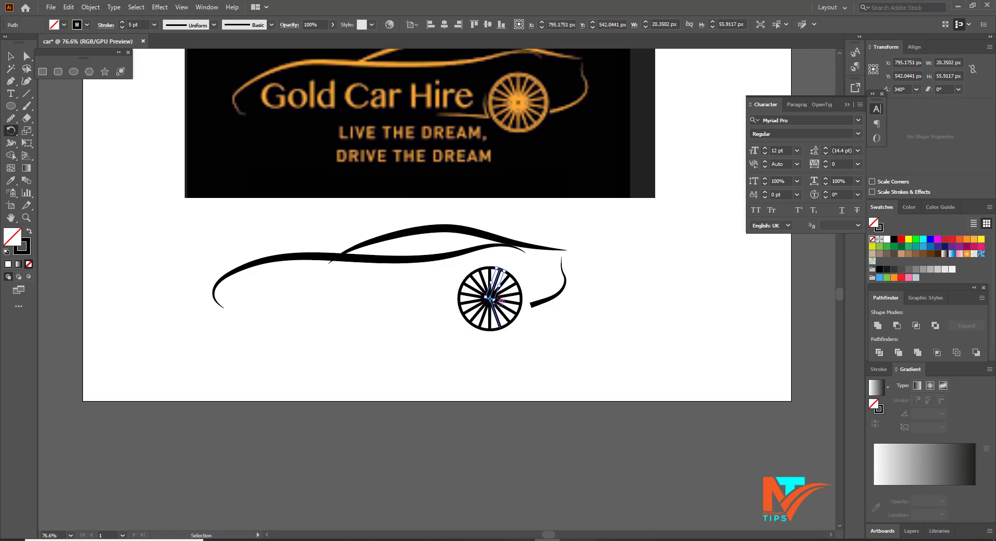
key("ctrl+d")
key("ctrl+d")
left_click(11, 56)
left_click(450, 347)
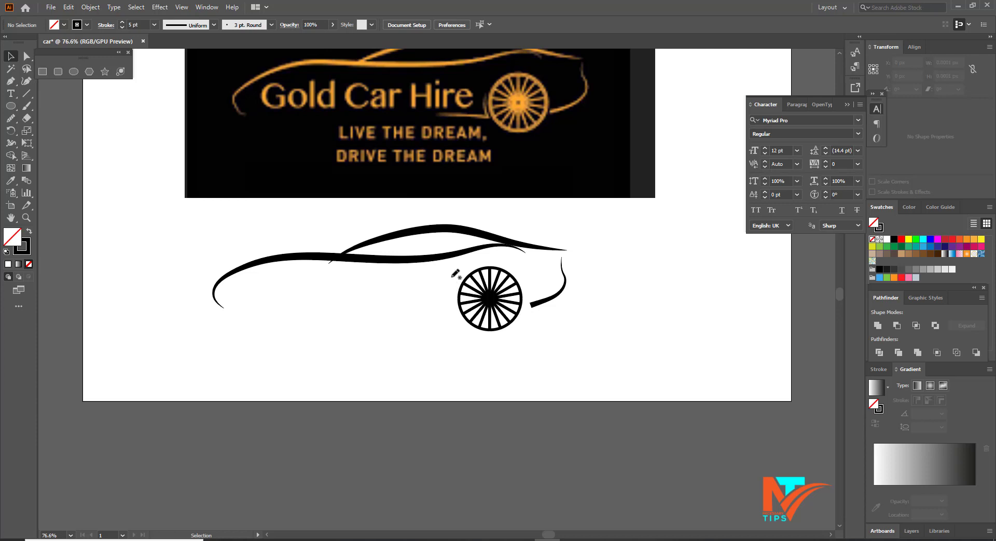
- Increase the wheel's stroke weight to 8 pt
left_click_drag(452, 271, 524, 339)
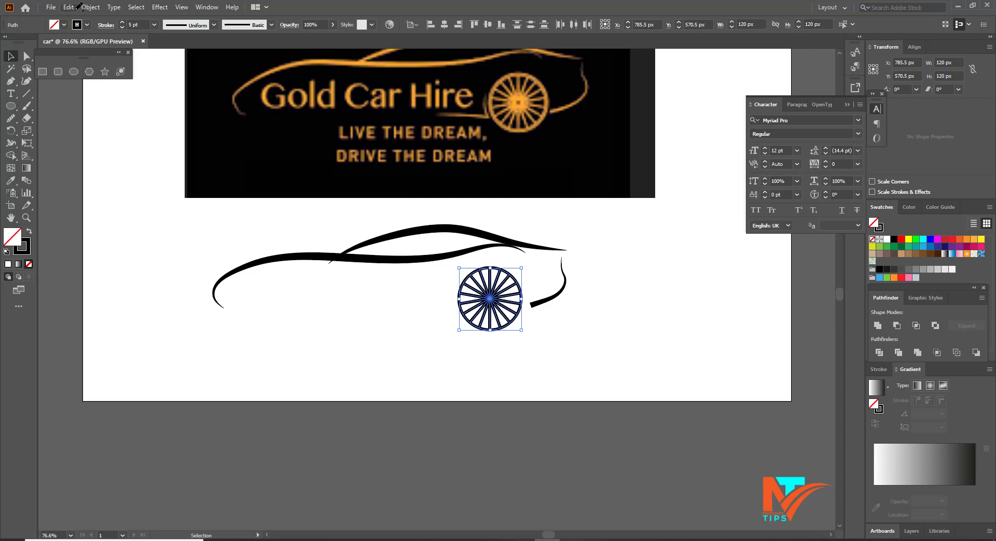
left_click(585, 323)
left_click(520, 313)
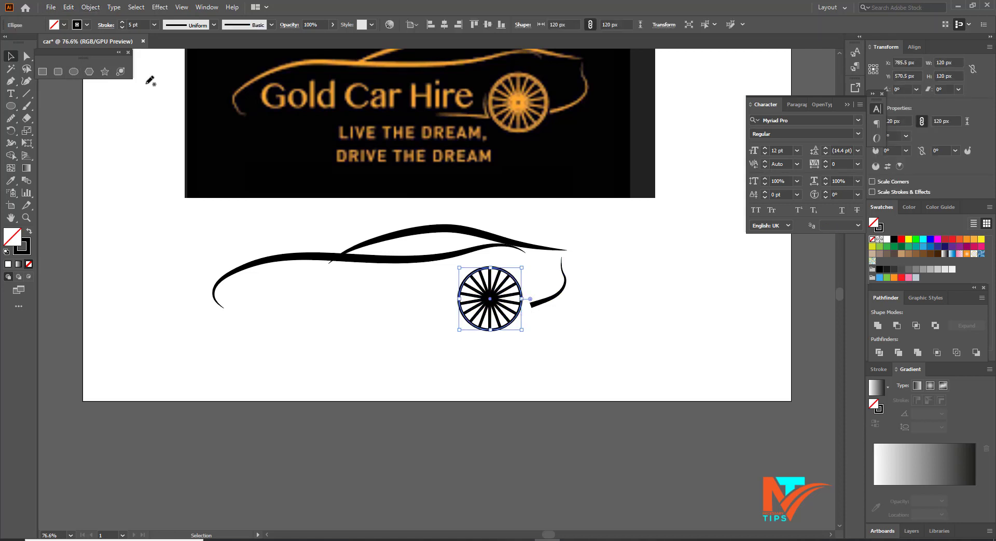
left_click(133, 24)
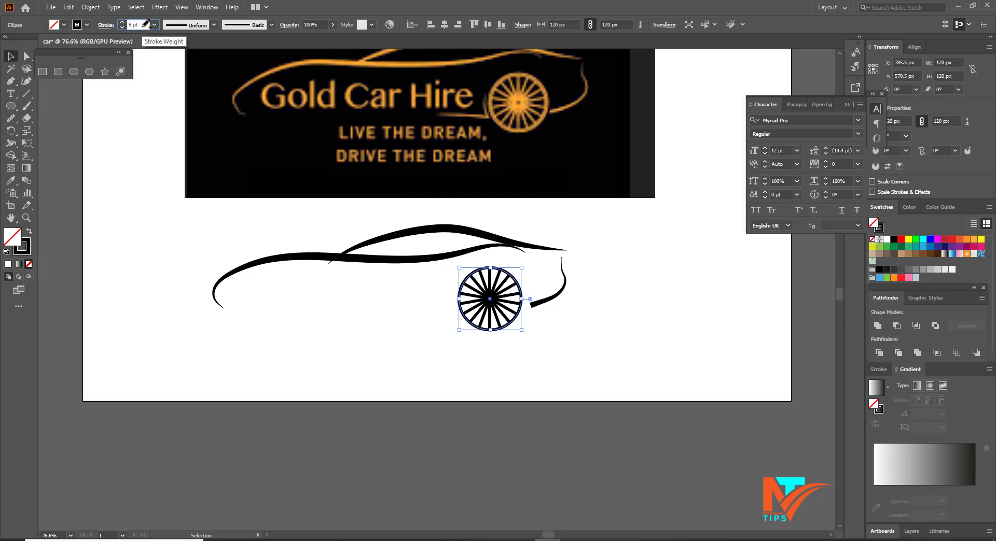
scroll(146, 23, "up", 3)
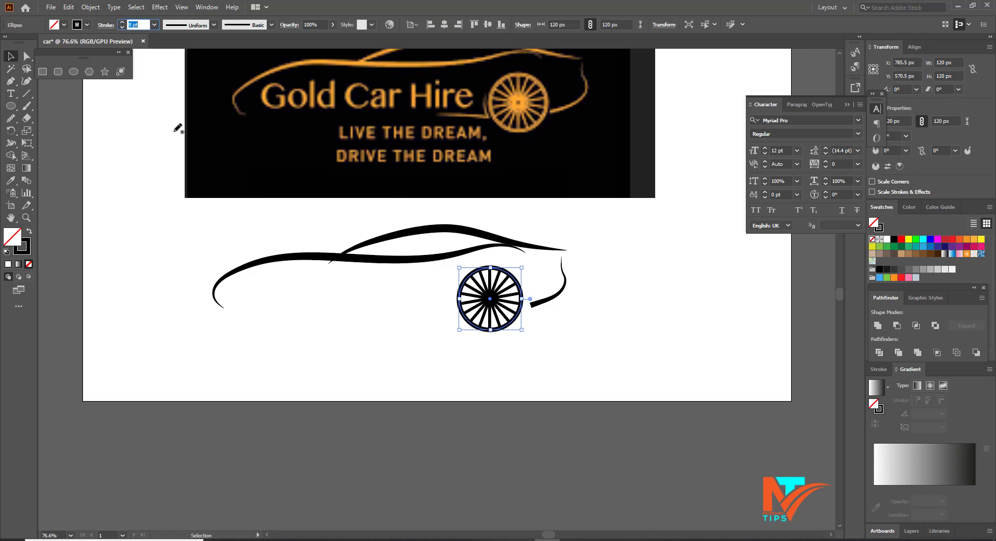
left_click(469, 349)
- Expand the wheel circle and spokes into filled shapes
left_click_drag(425, 281, 507, 337)
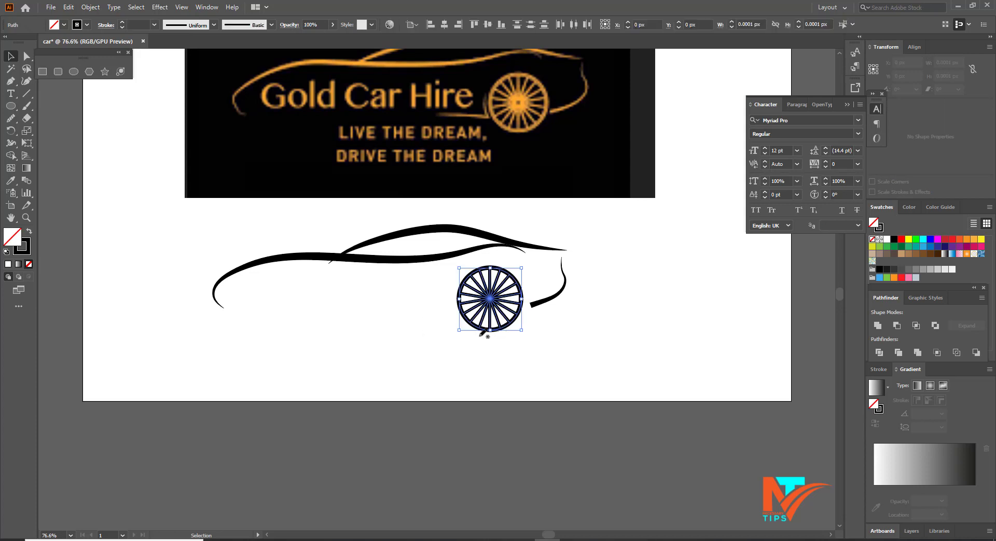
left_click(93, 7)
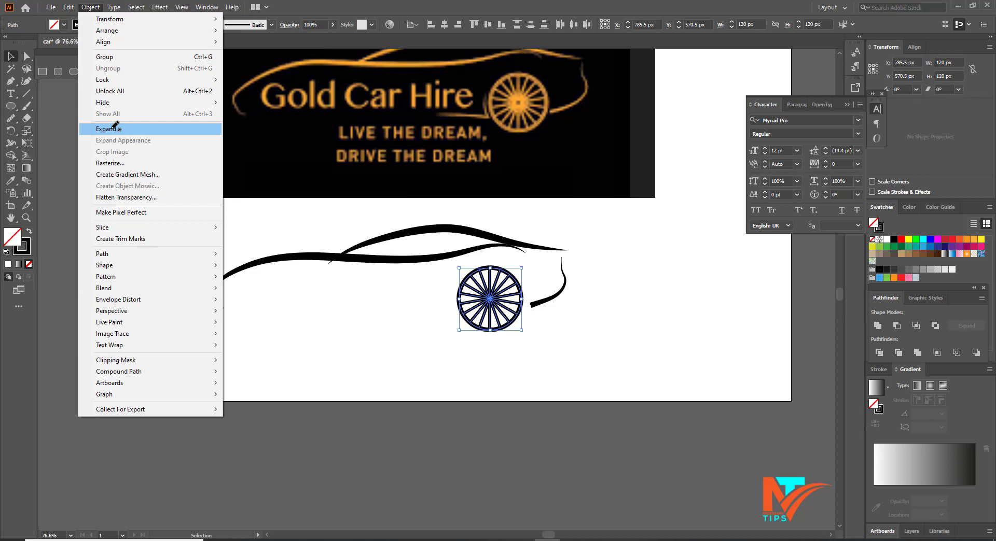
left_click(115, 129)
left_click(466, 329)
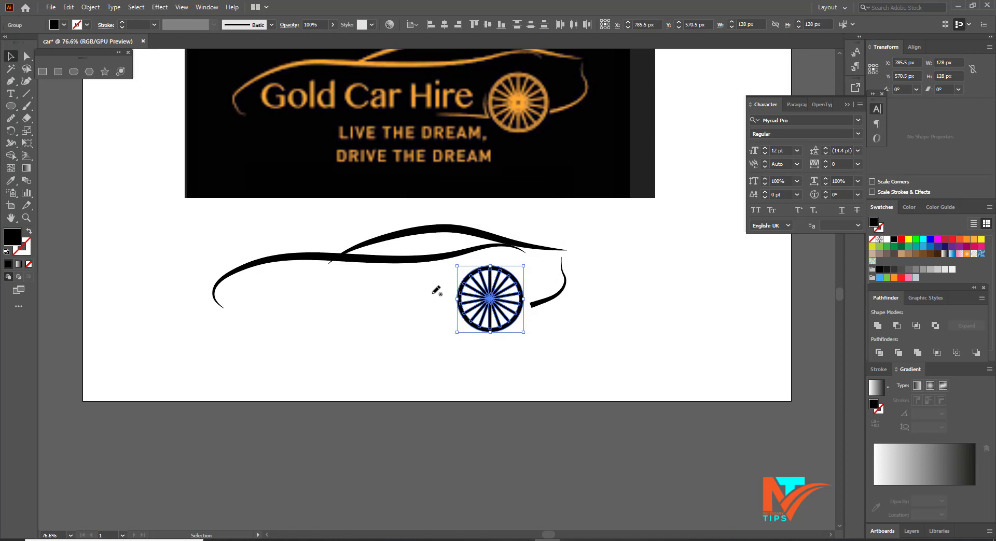
- Unite the expanded wheel parts into one compound shape with Pathfinder
left_click(510, 341)
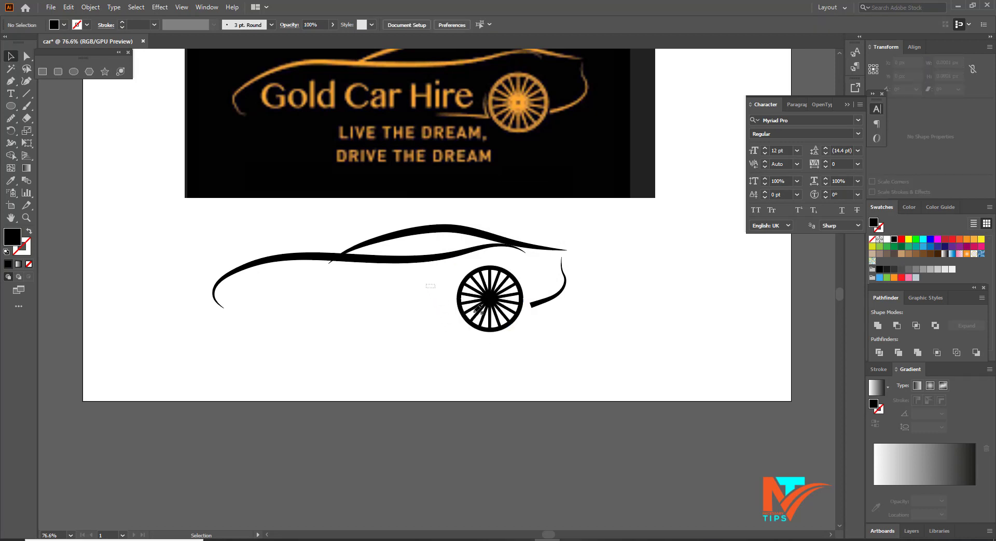
left_click_drag(427, 283, 510, 338)
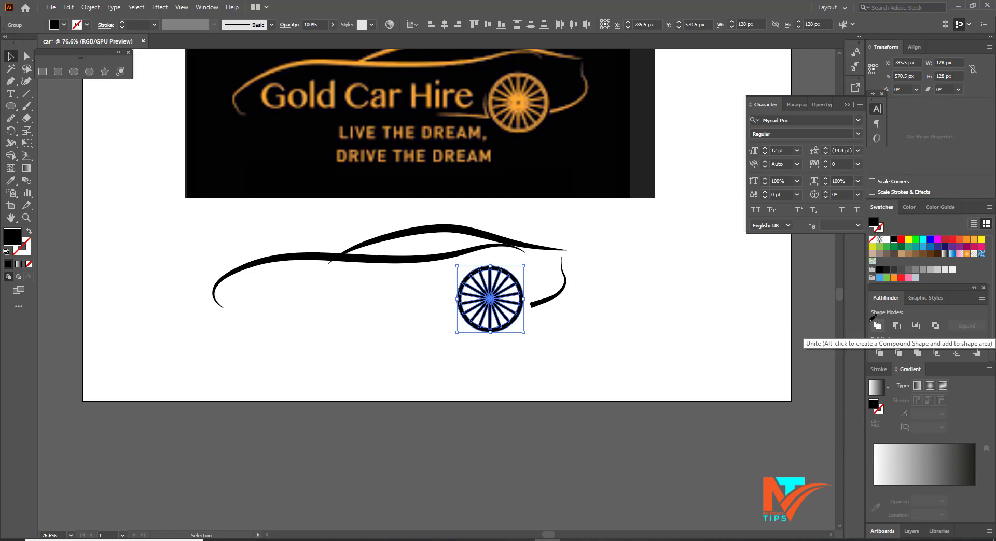
left_click(207, 7)
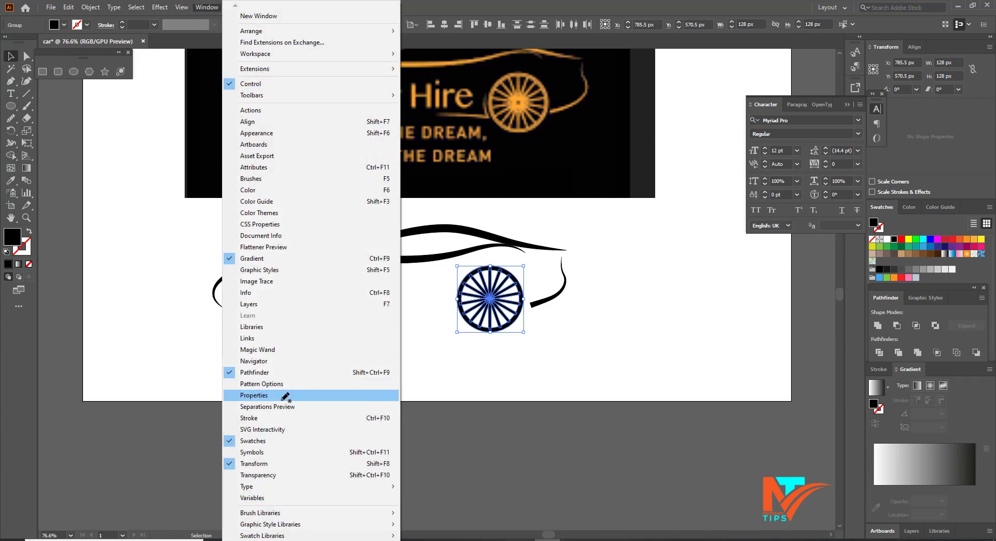
left_click(260, 373)
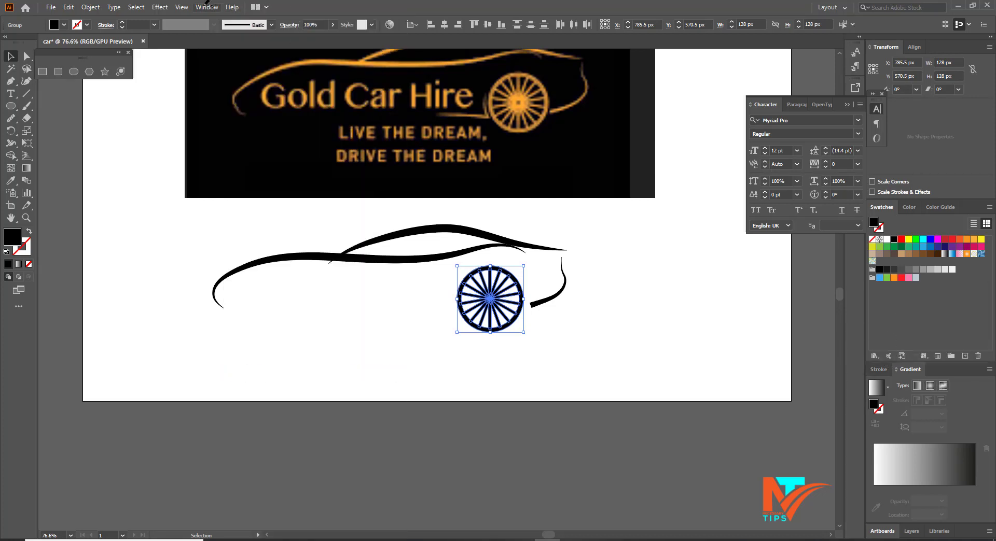
left_click(206, 7)
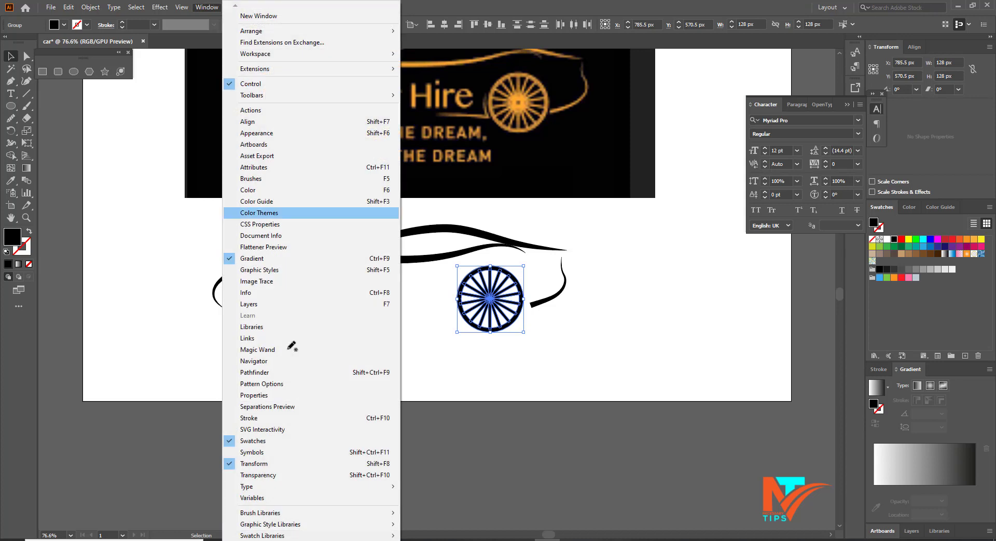
left_click(260, 373)
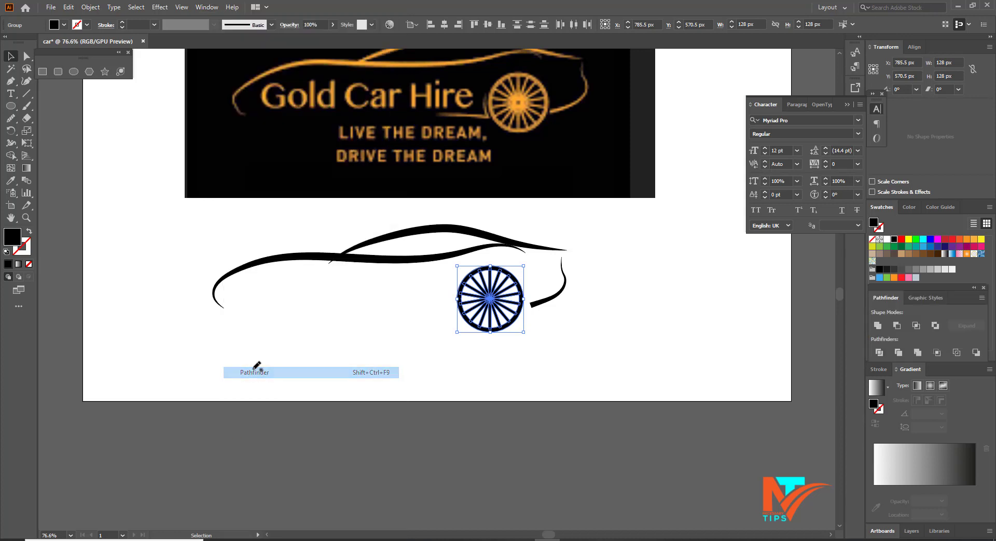
left_click(881, 322)
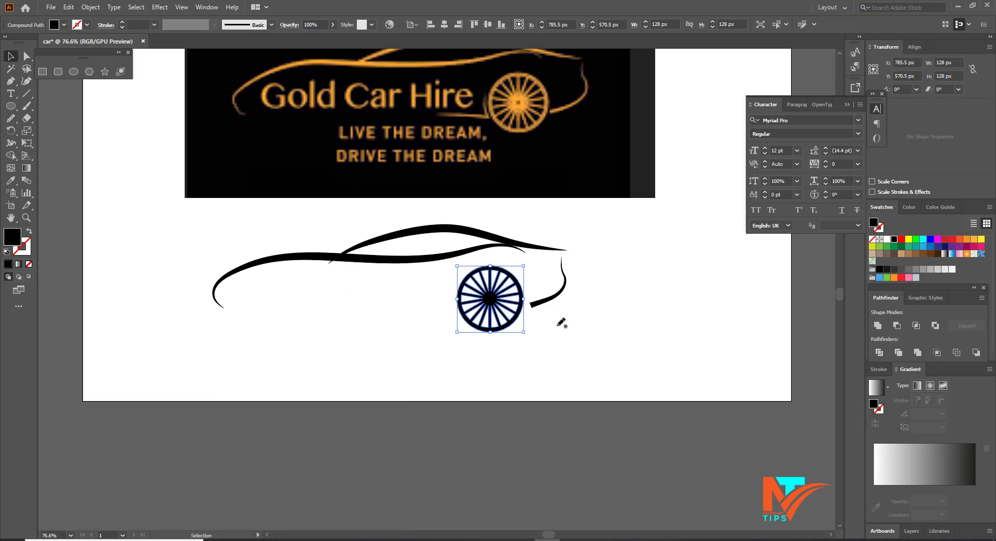
left_click(591, 335)
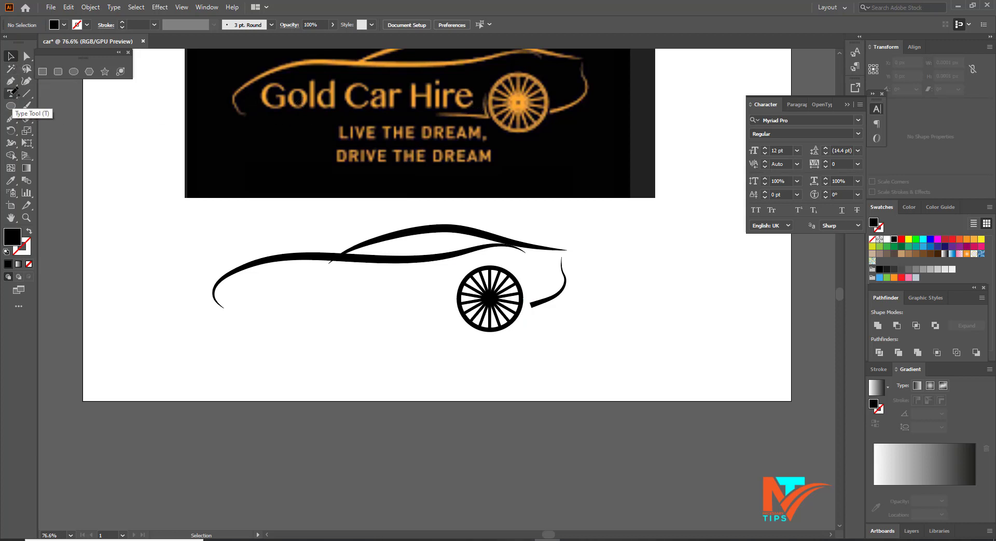
- Type 'My Company Name' inside the car outline and shift it up and right
left_click(13, 93)
left_click(261, 306)
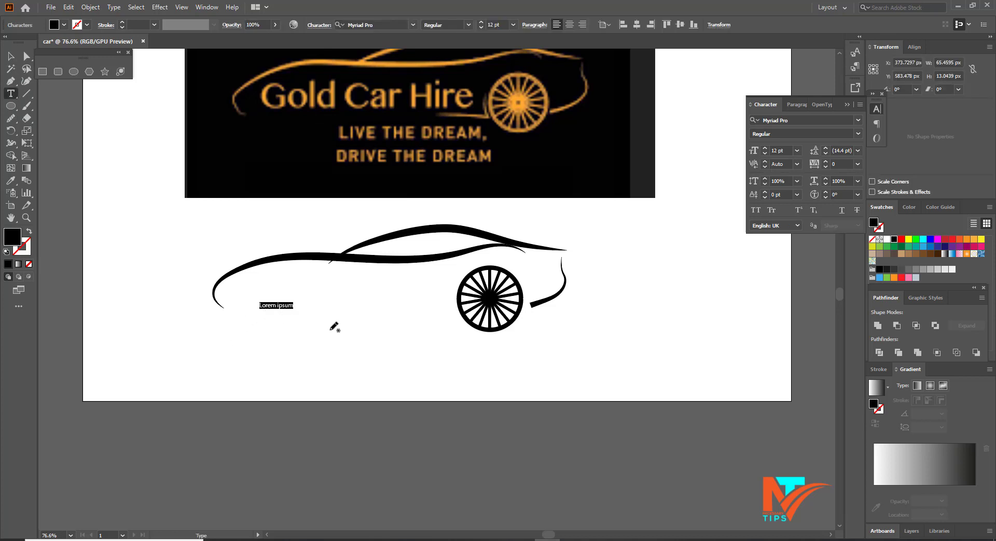
type("My Company Name")
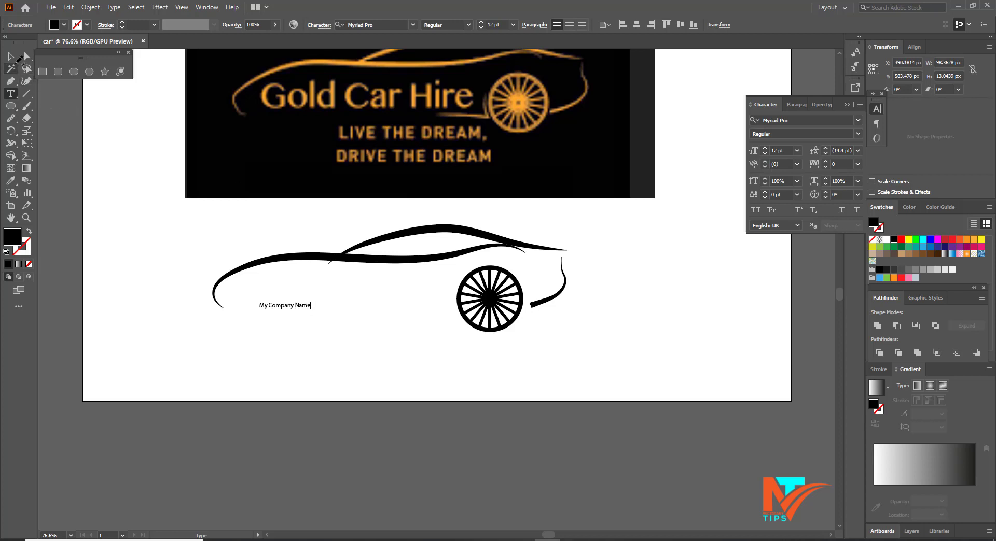
left_click(11, 56)
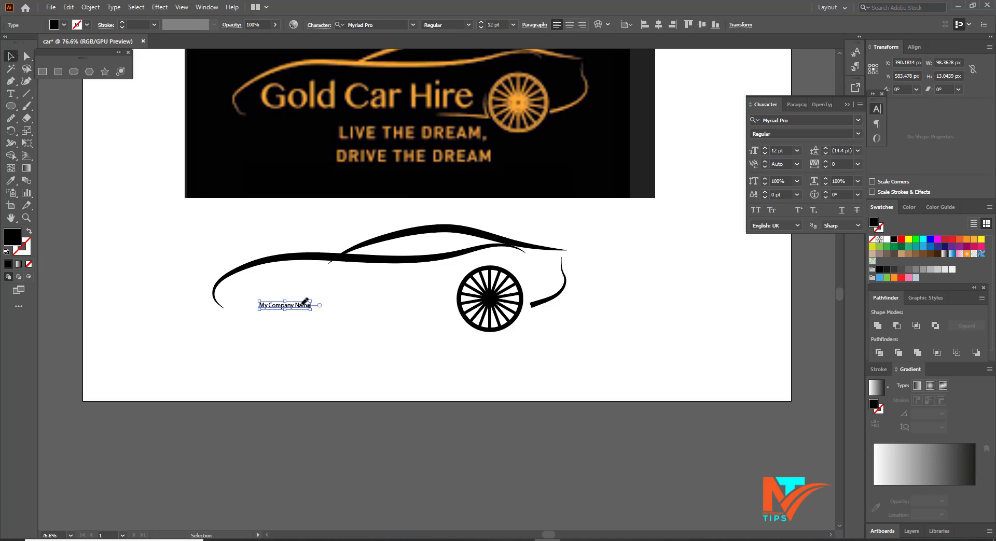
left_click_drag(304, 302, 326, 293)
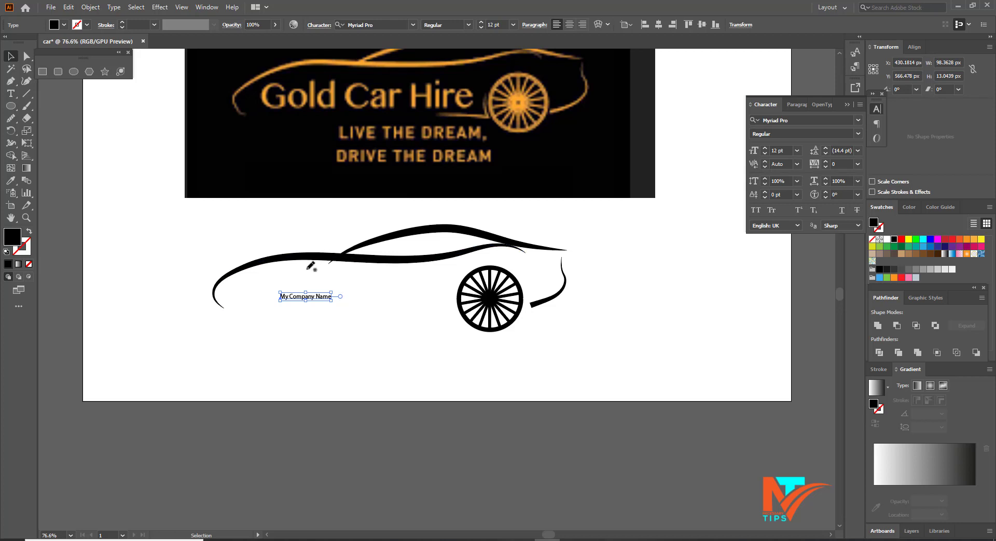
- Set the company name in Nexa XBold with All Caps
left_click(386, 23)
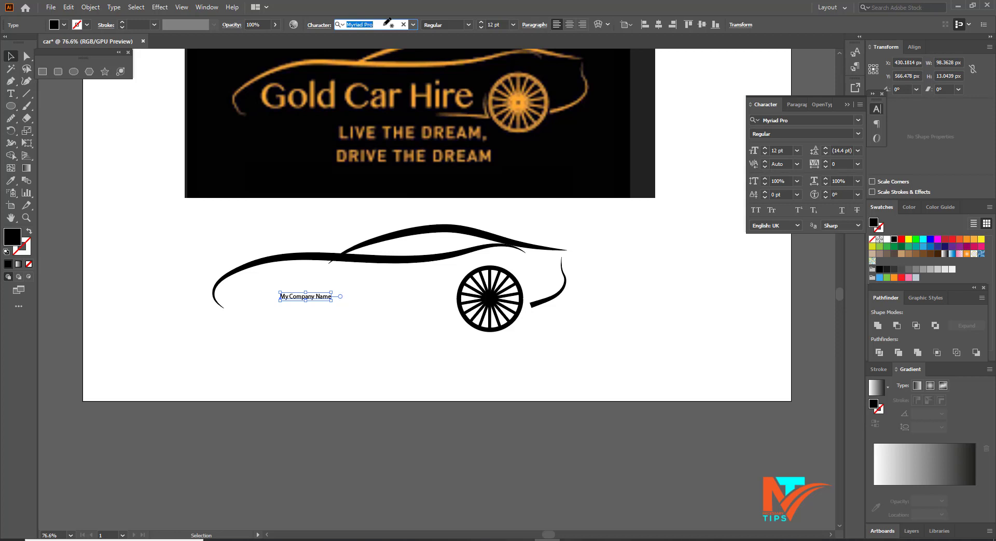
type("nexa")
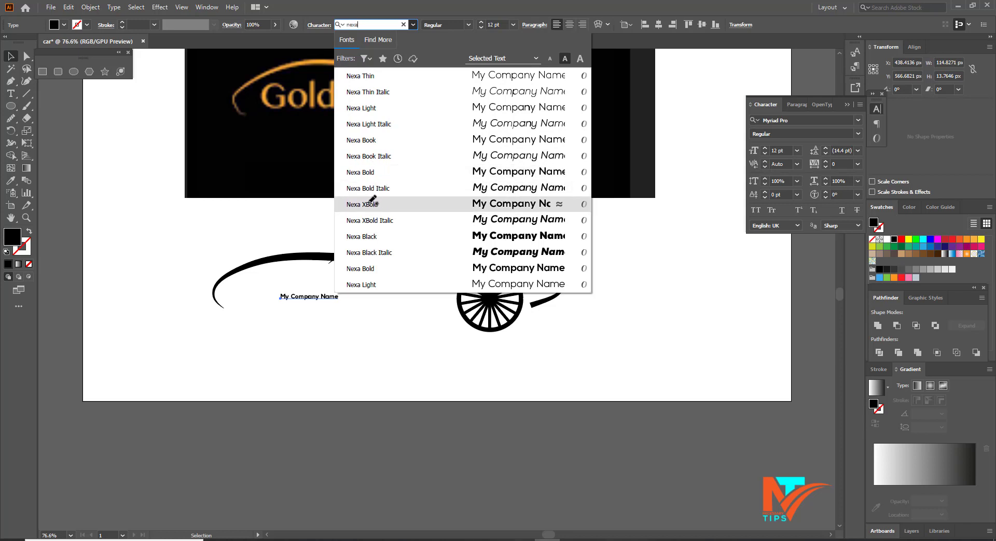
left_click(375, 204)
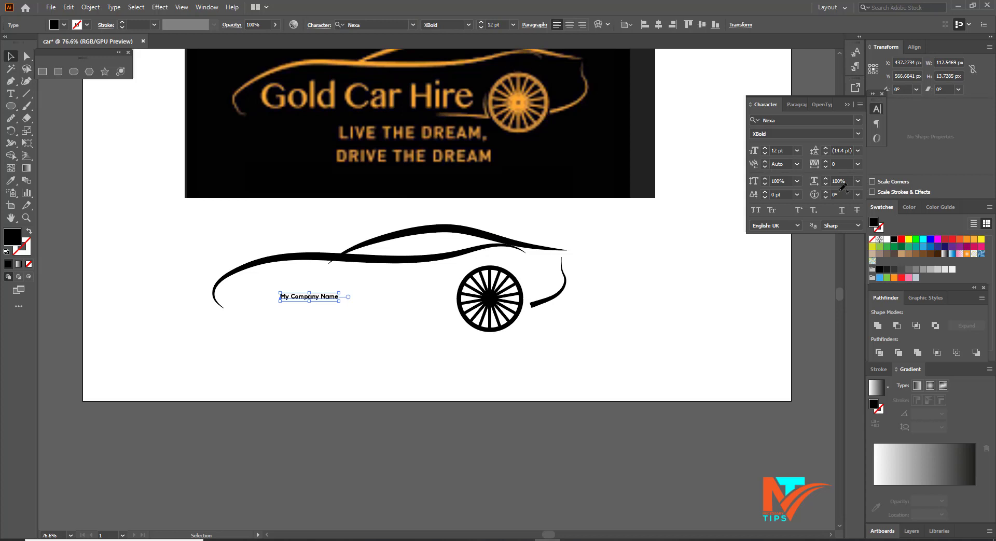
left_click(859, 103)
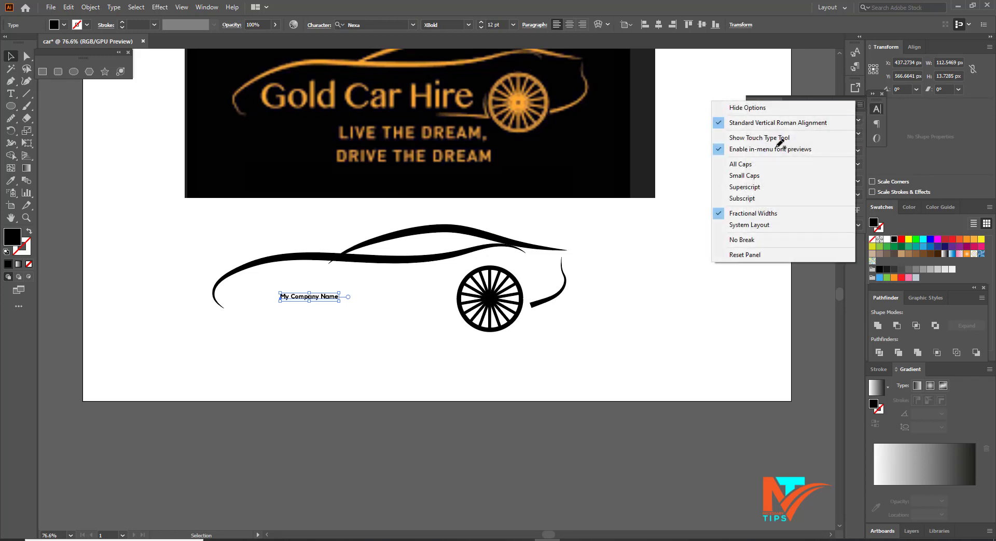
left_click(749, 164)
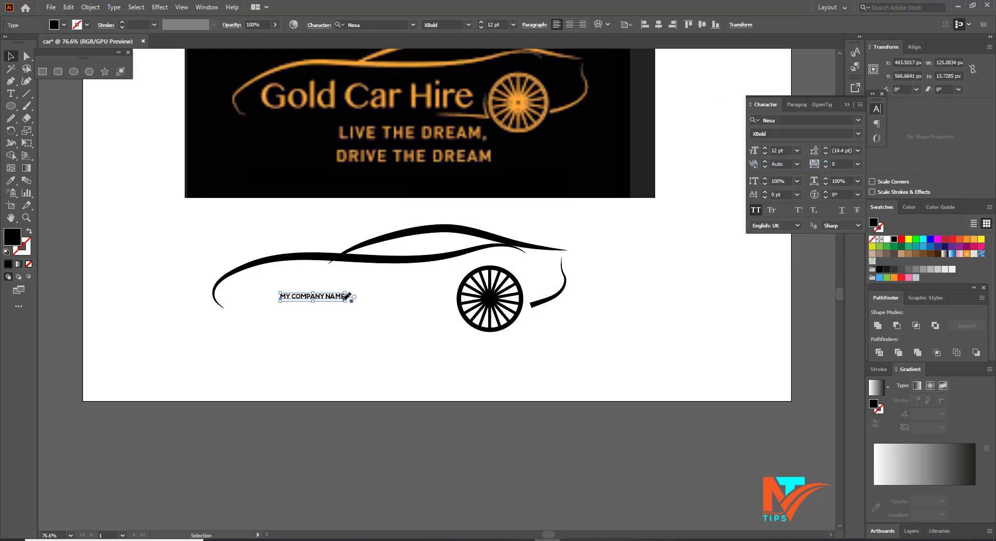
- Enlarge the name to about 41 pt and position it, dismissing an NCC font search
mouse_move(347, 295)
left_mouse_down()
mouse_move(404, 336)
mouse_move(385, 309)
mouse_move(445, 309)
left_mouse_up()
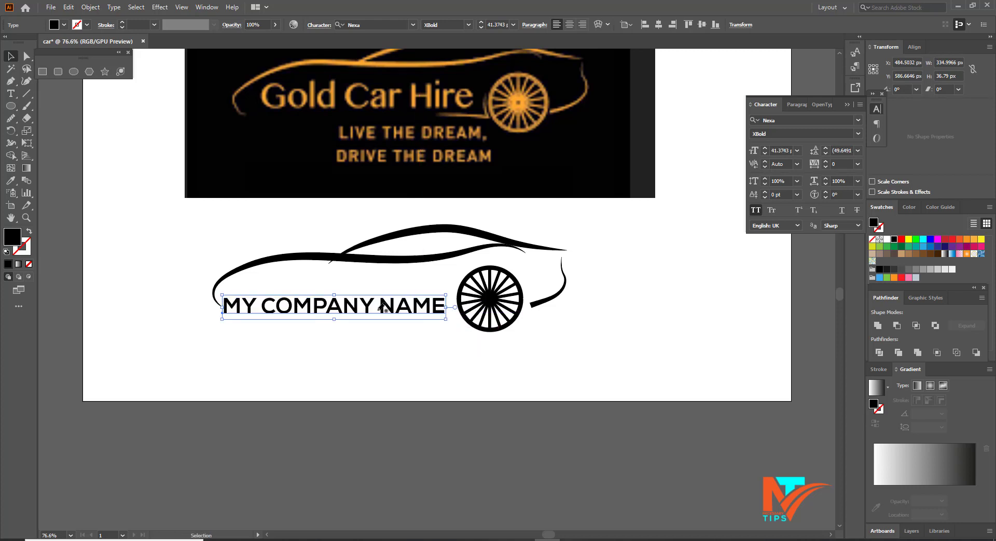
left_click_drag(382, 308, 394, 308)
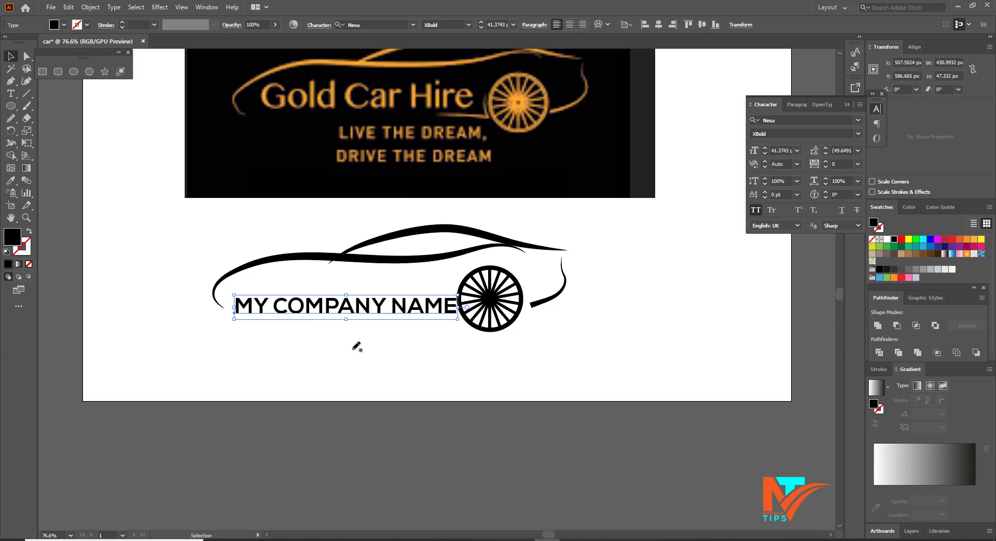
left_click(352, 348)
left_click(353, 309)
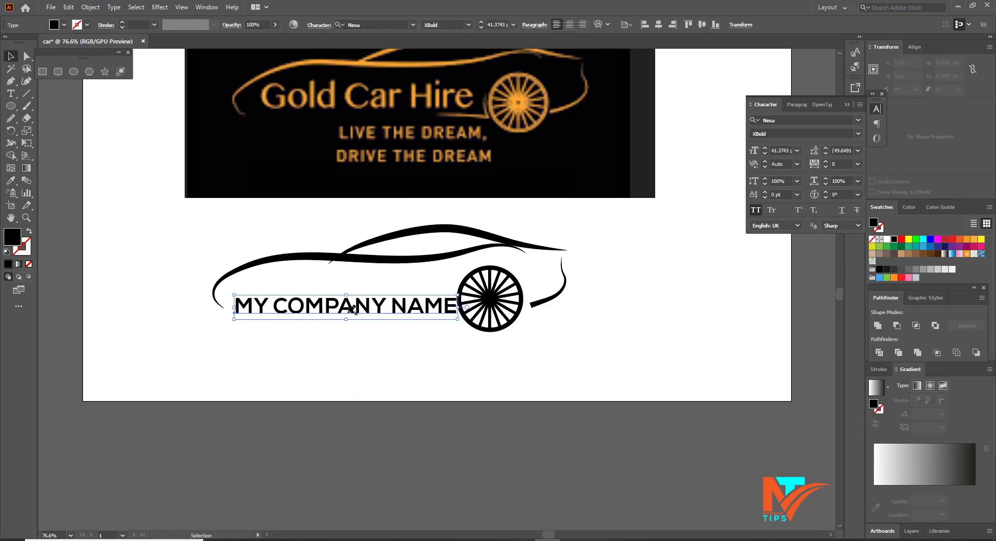
left_click_drag(361, 302, 359, 302)
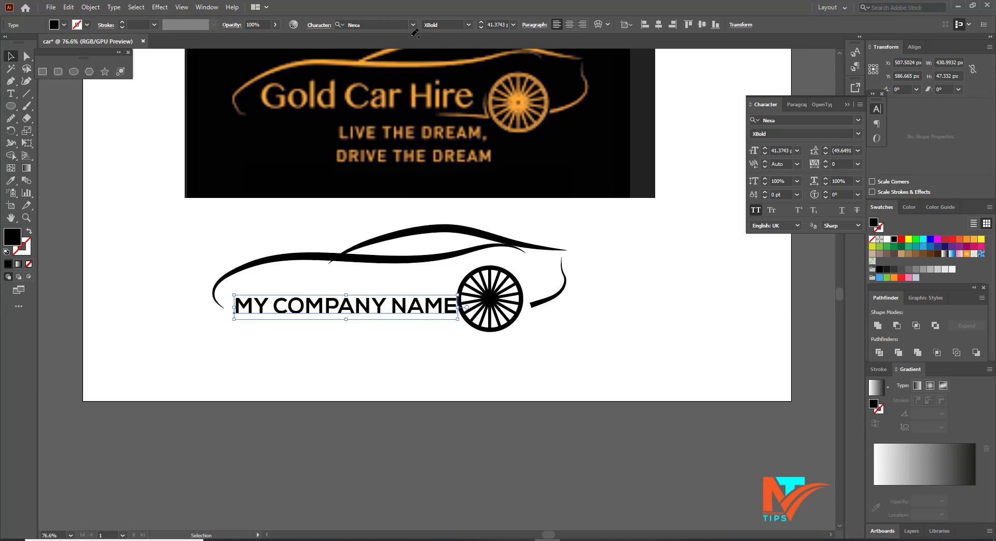
left_click(390, 25)
type("nc")
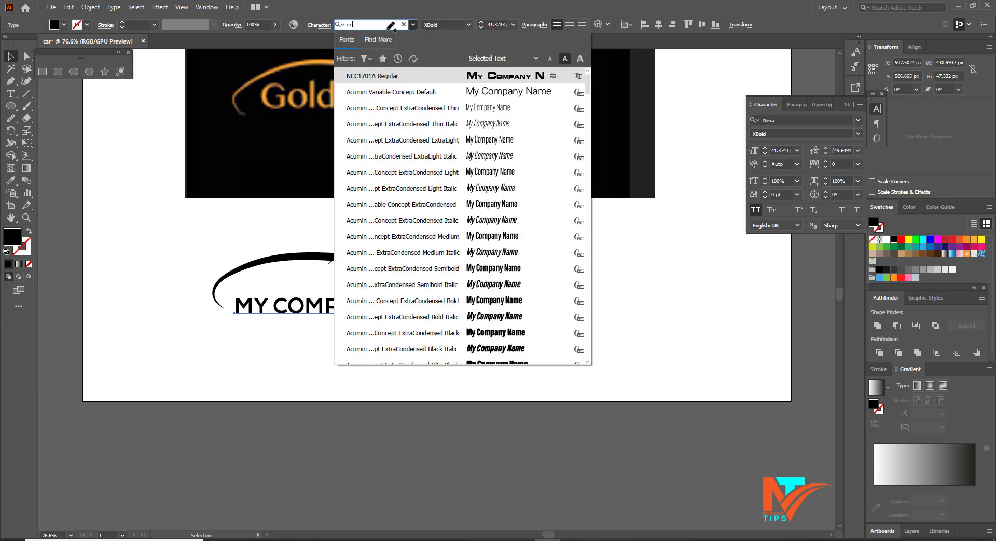
type("c")
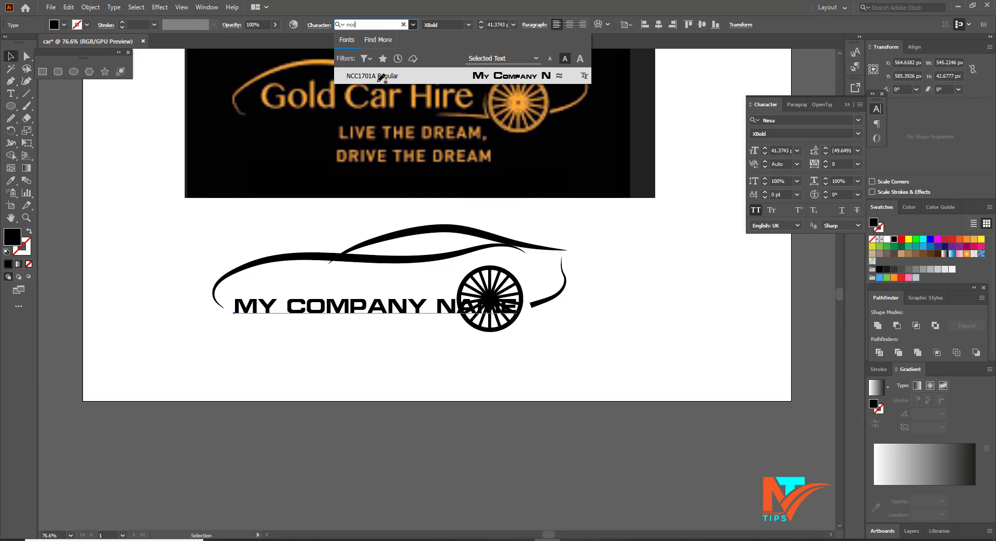
left_click(642, 331)
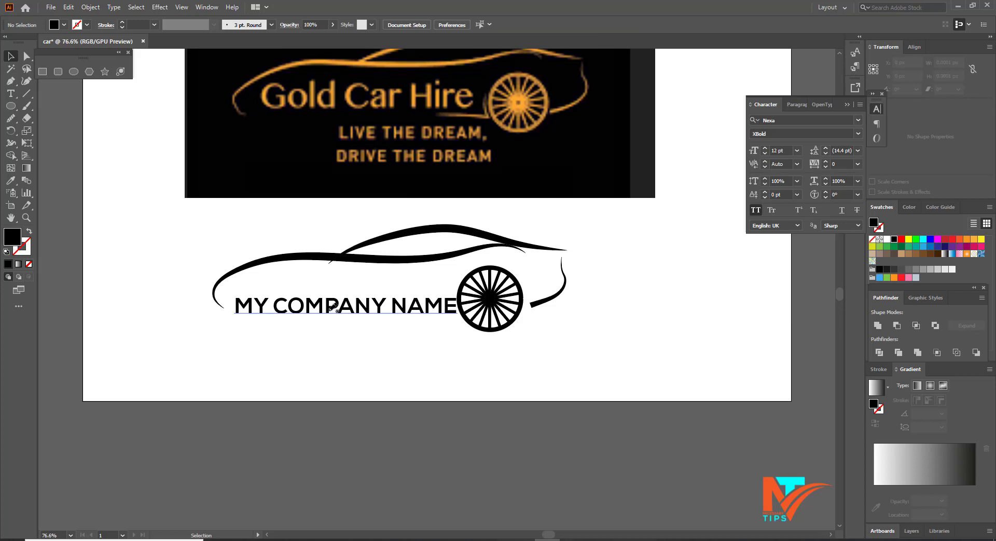
- Delete the word NAME so the text reads MY COMPANY
double_click(408, 307)
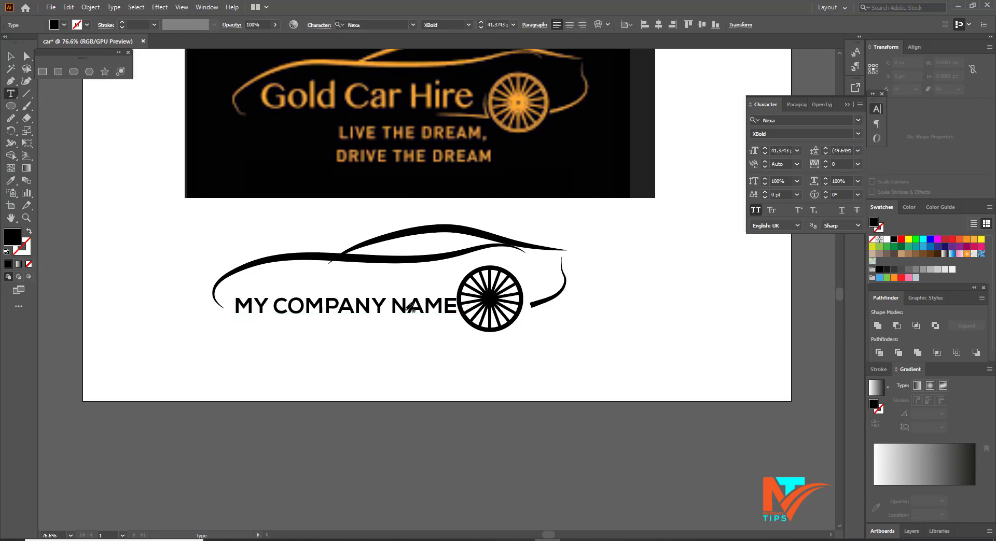
left_click_drag(392, 306, 458, 315)
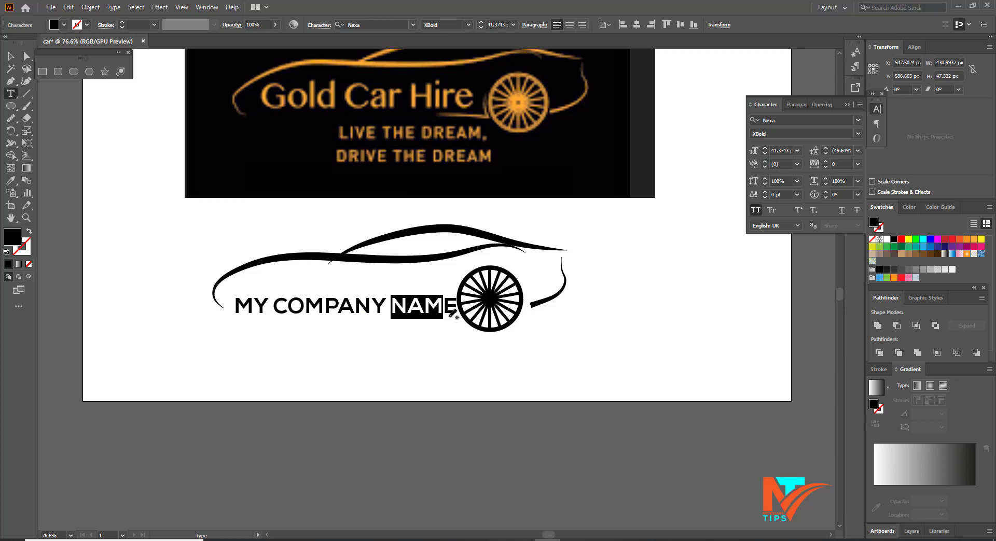
key("BackSpace")
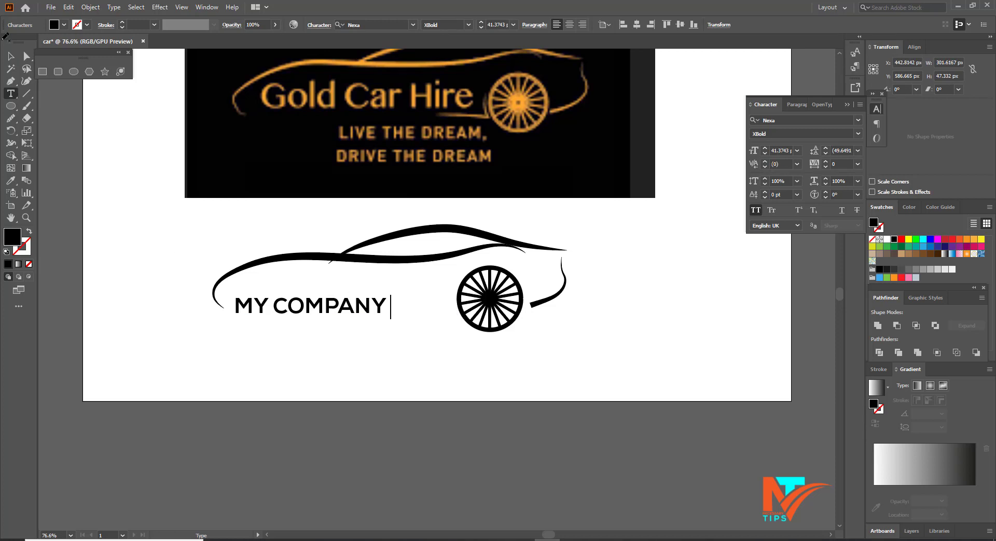
key("Escape")
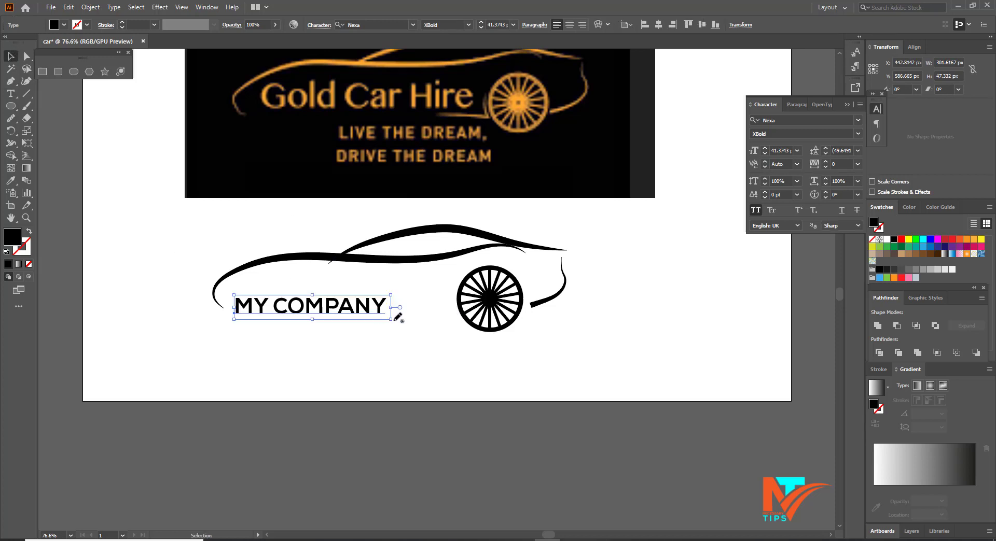
- Enlarge MY COMPANY to about 60 pt and nudge it upward
left_click_drag(392, 319, 462, 344)
left_click_drag(361, 316, 361, 307)
left_click(347, 353)
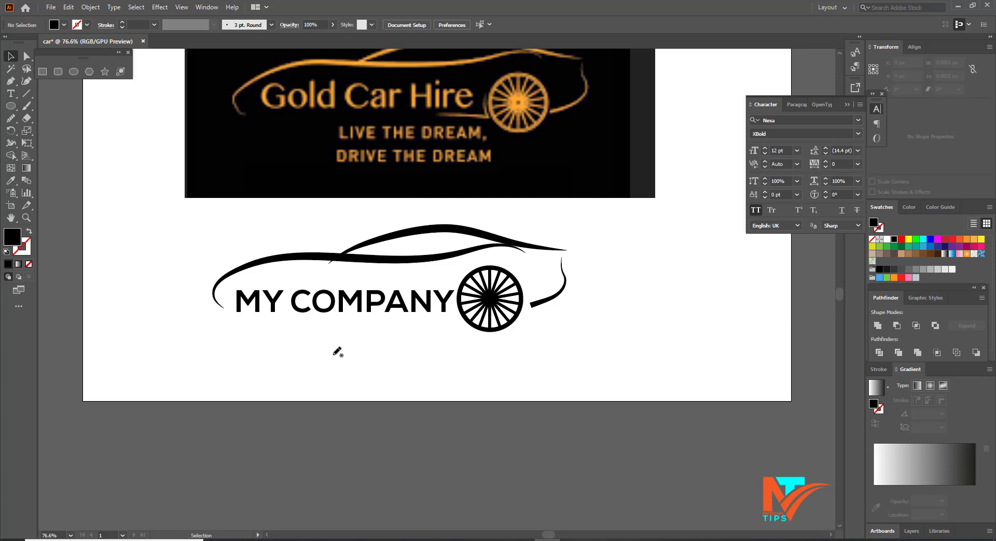
left_click_drag(318, 305, 317, 298)
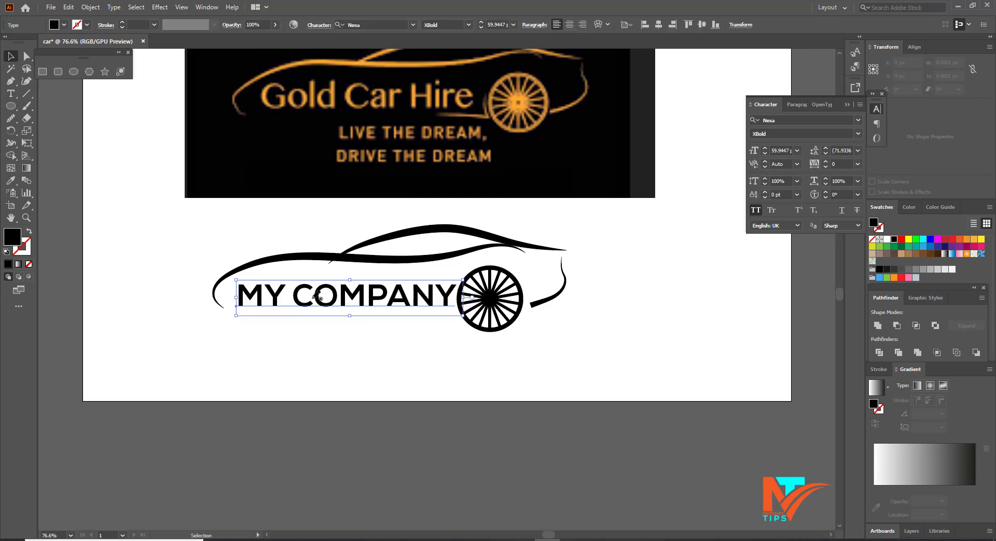
key("Up")
key("Up")
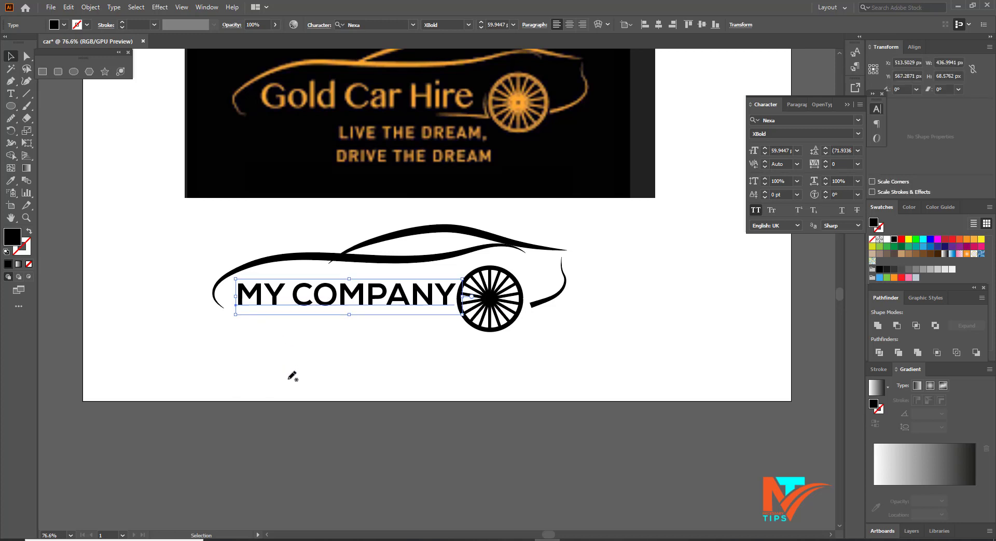
key("Up")
- Convert the MY COMPANY text to outlines
right_click(353, 300)
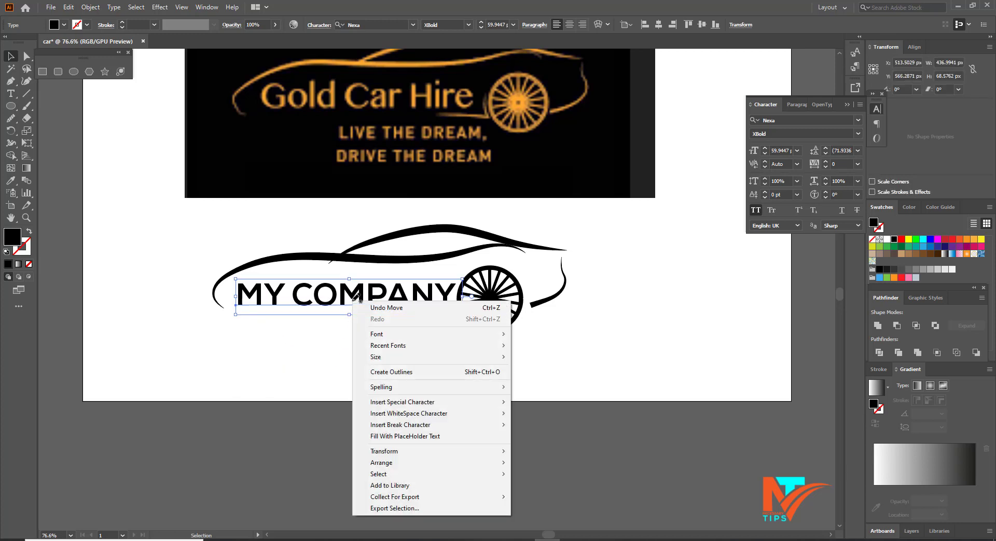
left_click(397, 372)
left_click(589, 355)
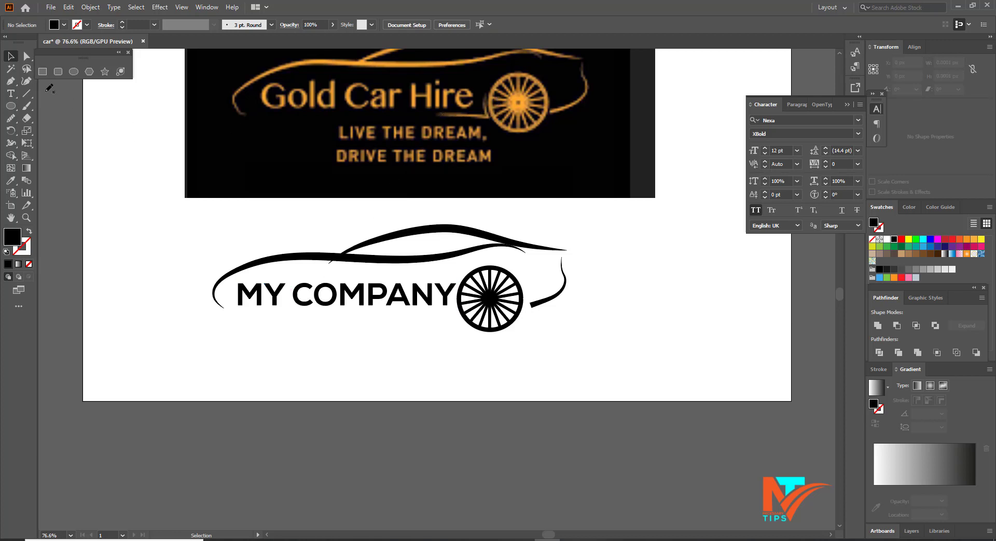
left_click(11, 80)
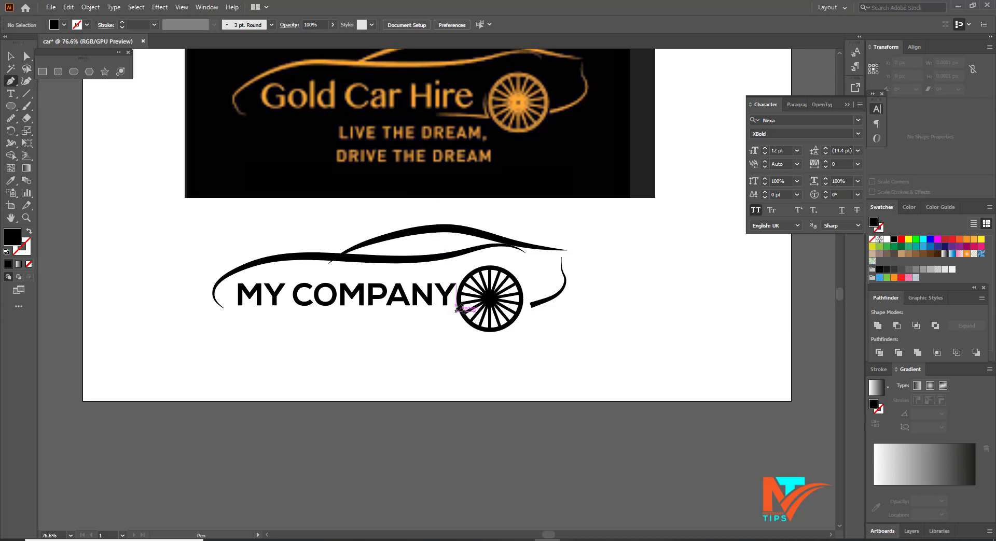
- Draw a short horizontal line beneath the end of MY COMPANY
left_click(423, 311)
left_click_drag(423, 312, 380, 310)
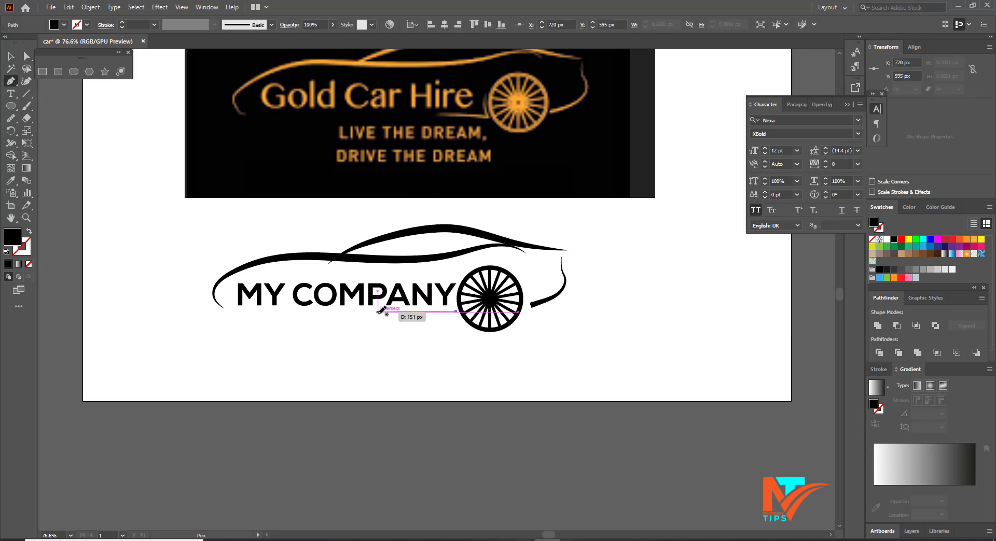
left_click(378, 312)
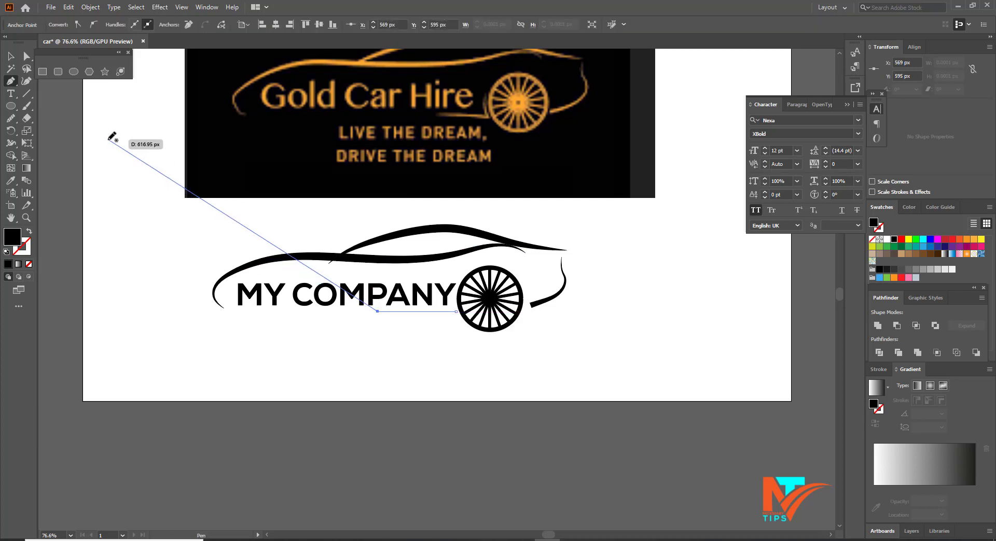
key("v")
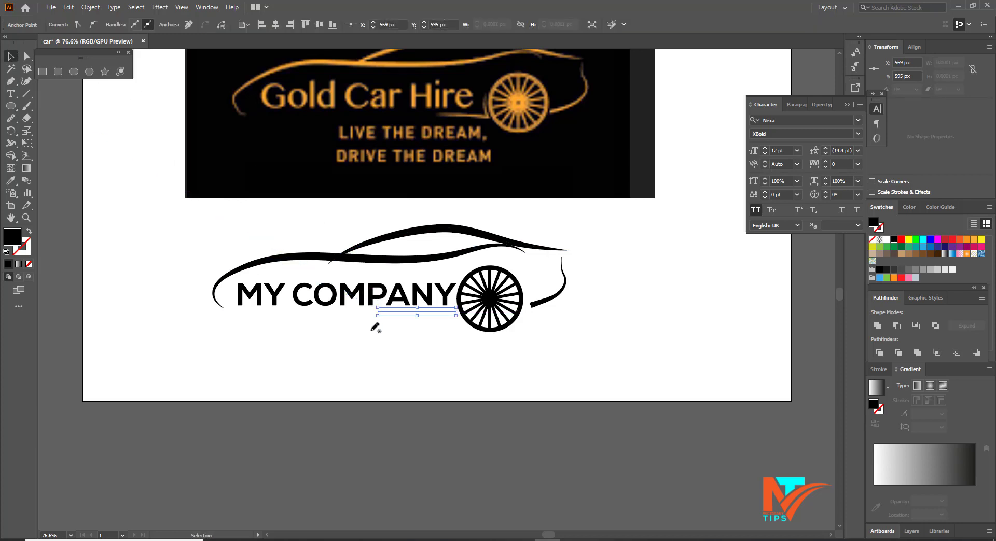
left_click(397, 332)
left_click(403, 311)
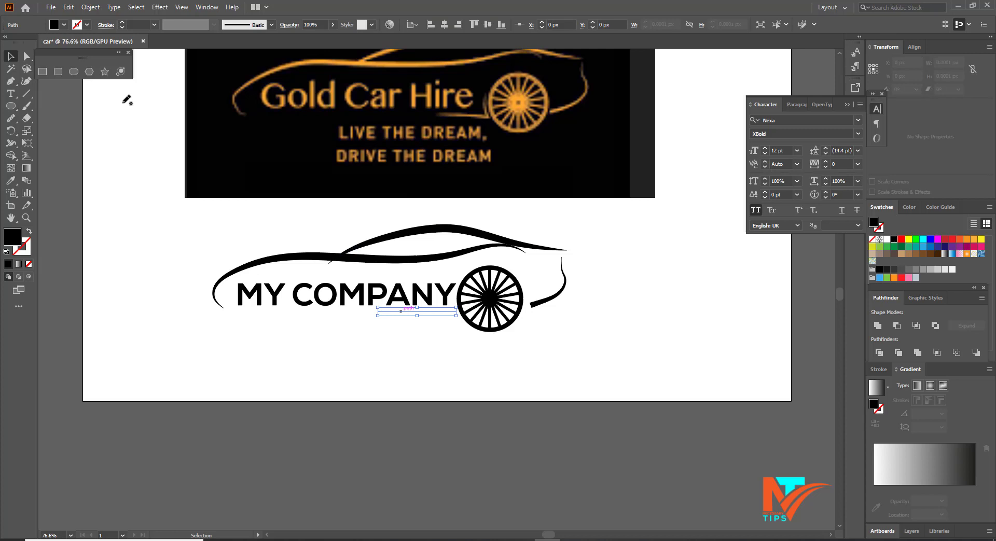
- Set the underline's stroke weight to 8 pt
left_click(137, 25)
type("5")
key("Return")
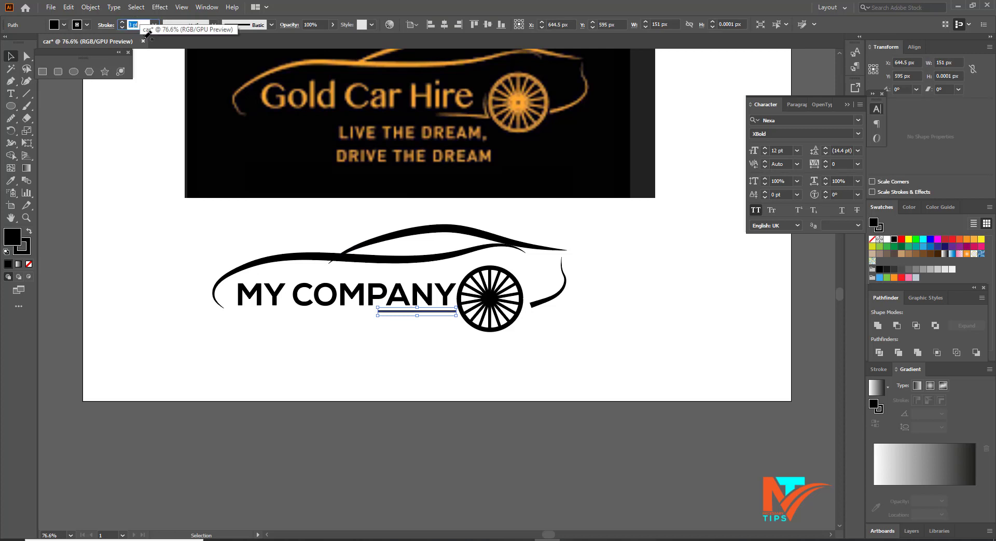
type("7")
key("Return")
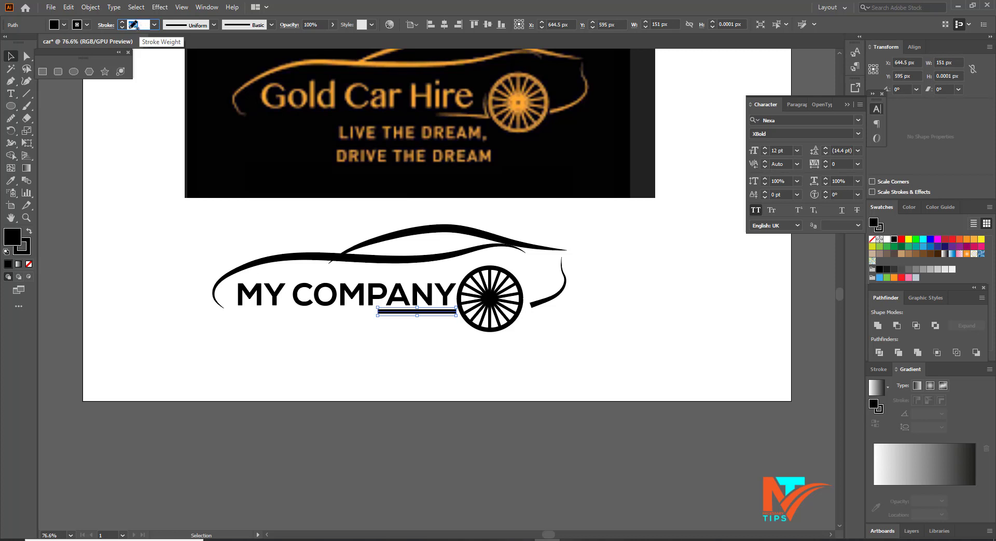
type("8")
key("Return")
- Apply Width Profile 4 and expand the underline's appearance into a filled shape
left_click(214, 25)
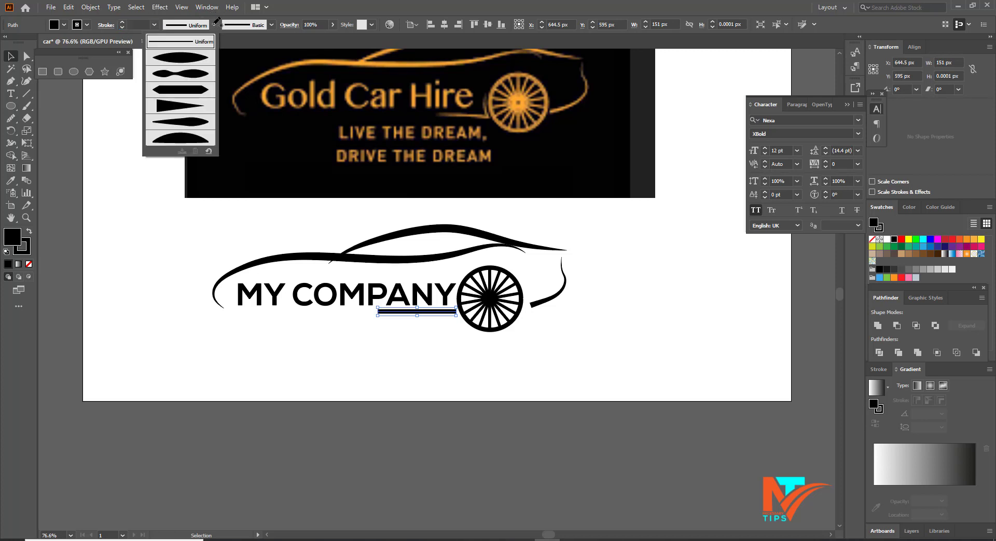
left_click(185, 101)
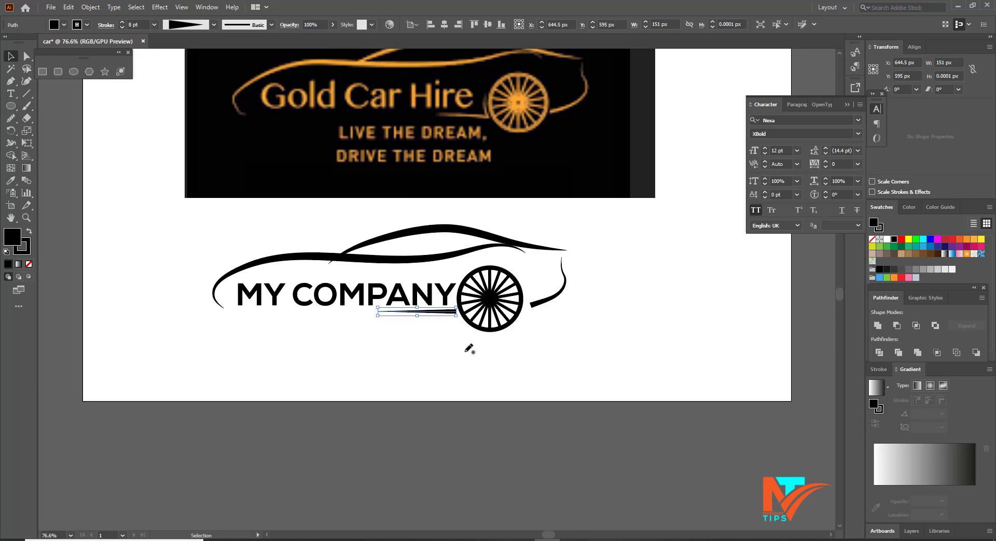
left_click(98, 8)
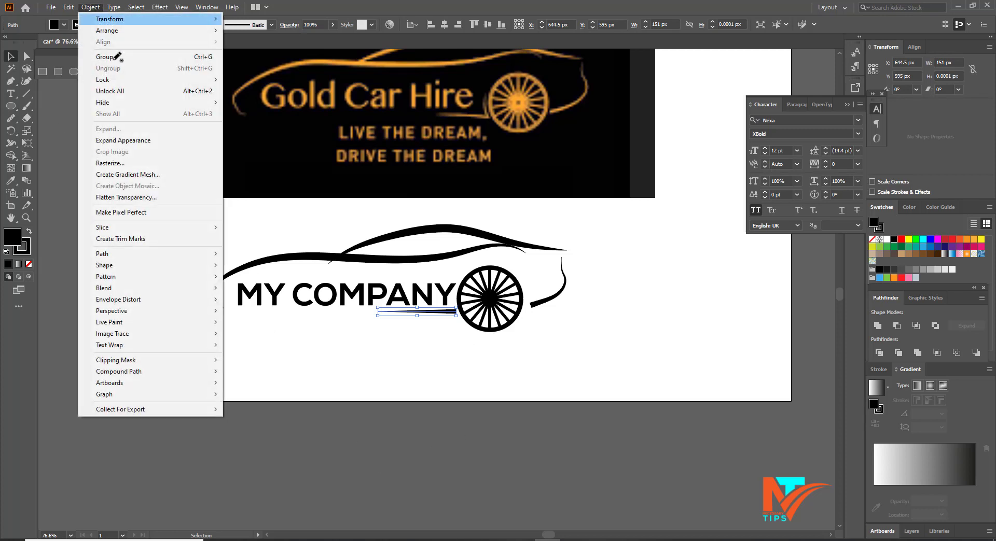
left_click(133, 140)
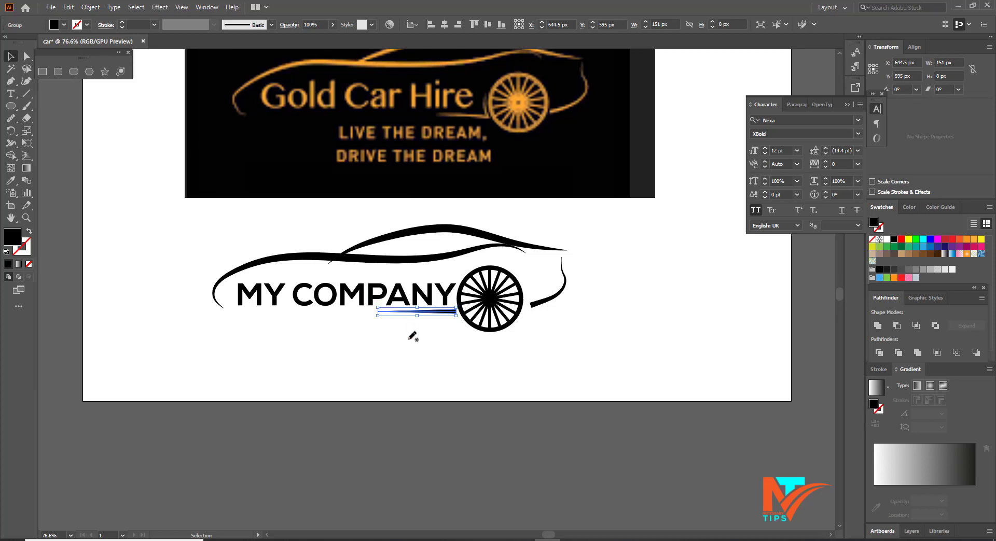
left_click(573, 343)
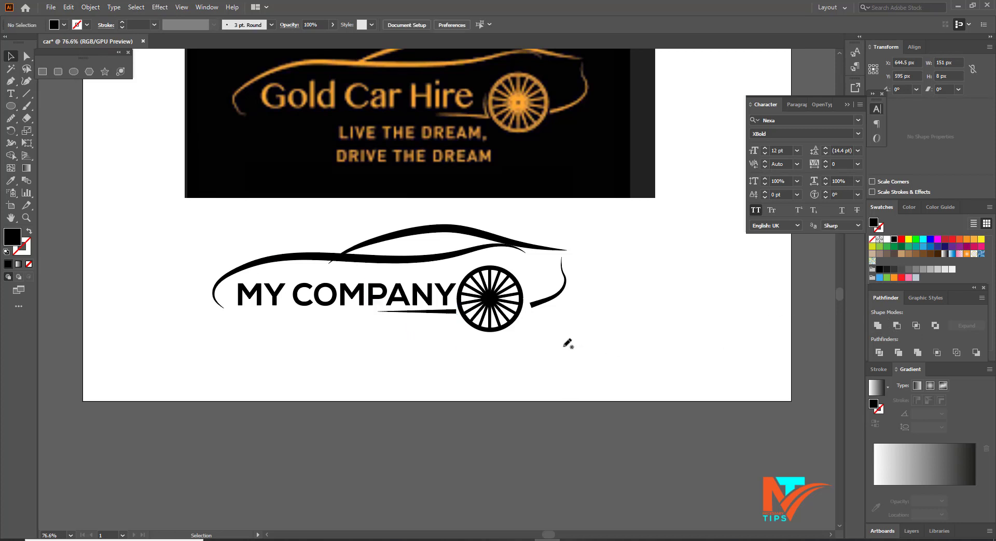
- Nudge the spoked wheel two steps to the right
left_click(517, 319)
key("Right")
key("Right")
key("Right")
key("Right")
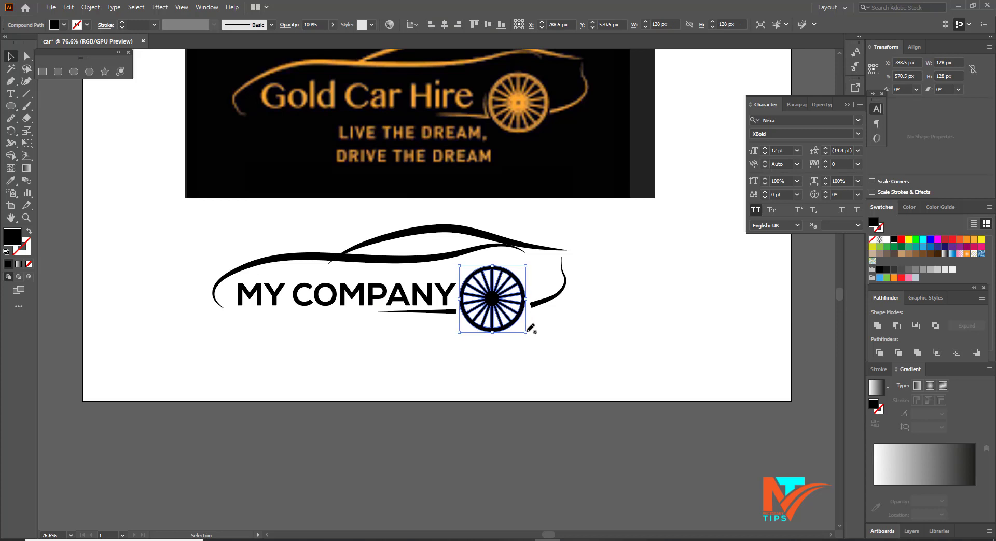
key("Right")
key("Right")
left_click(591, 326)
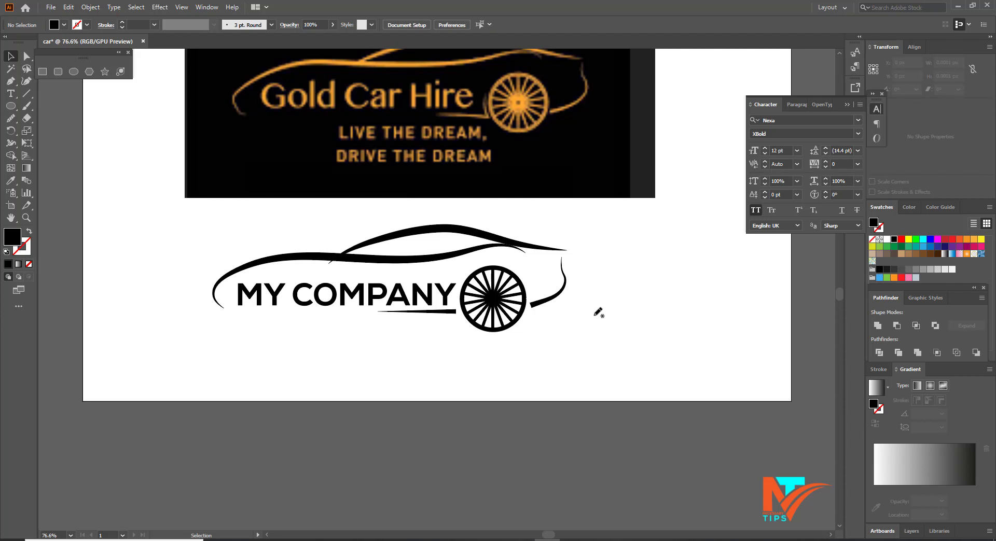
- Apply a radial gradient fill to the wheel
left_click(519, 311)
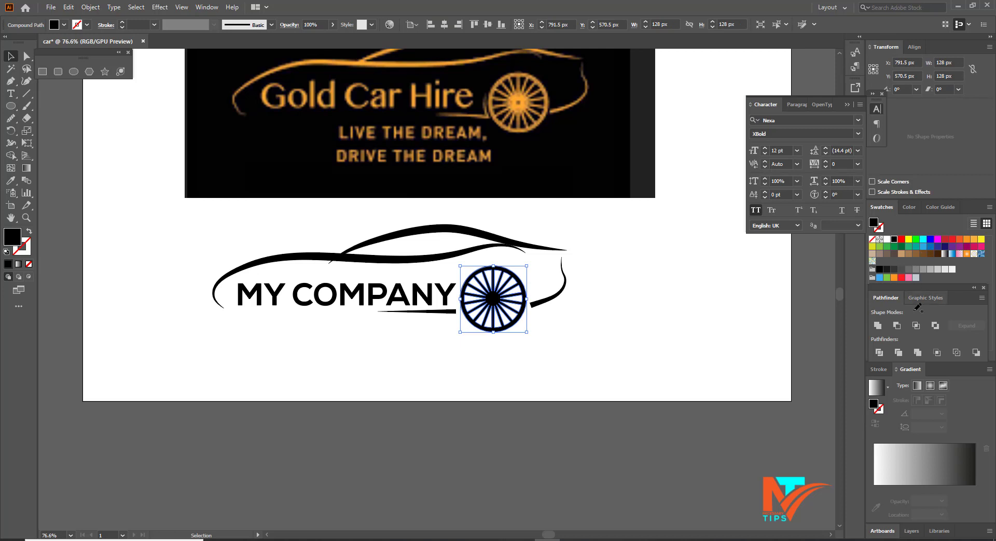
left_click(877, 392)
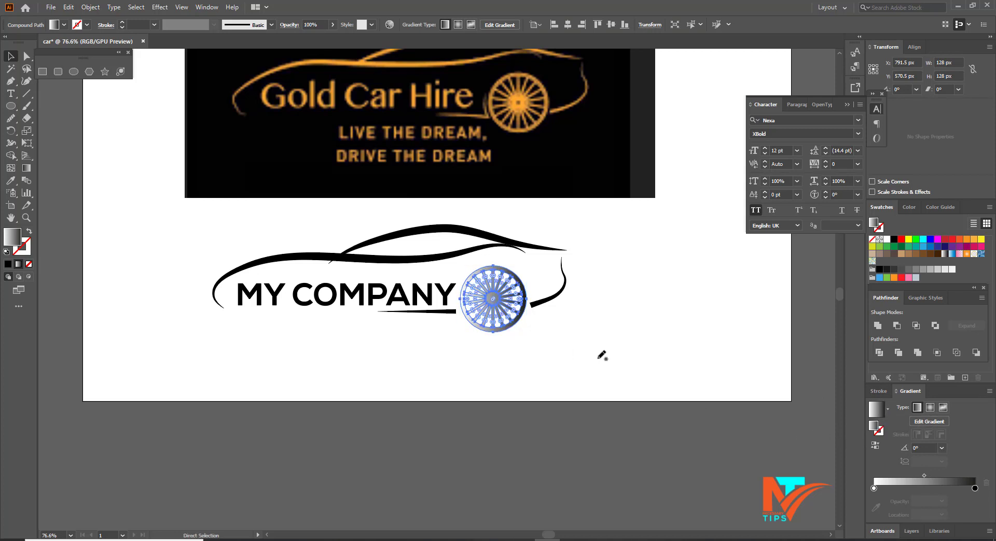
key("ctrl+z")
key("ctrl+shift+a")
left_click(486, 321)
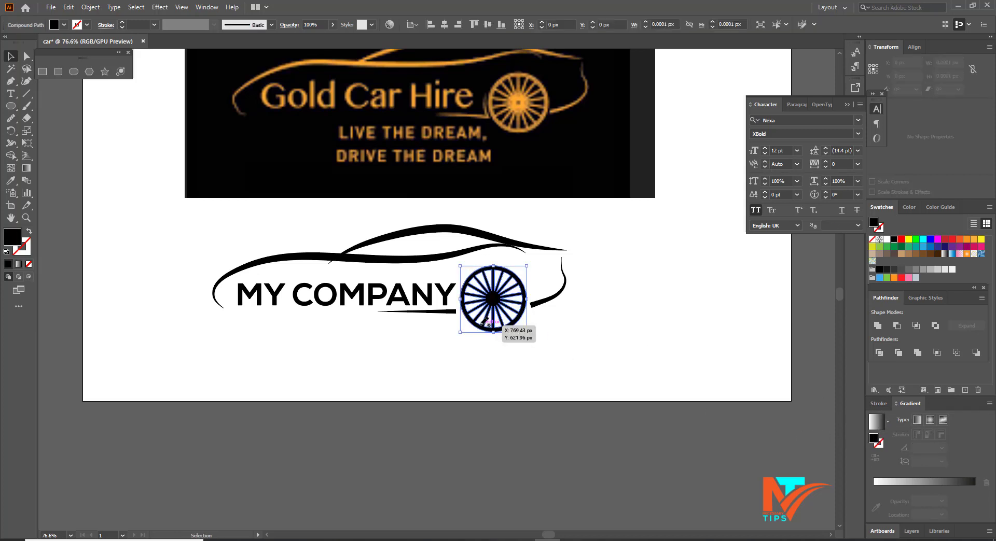
left_click(879, 417)
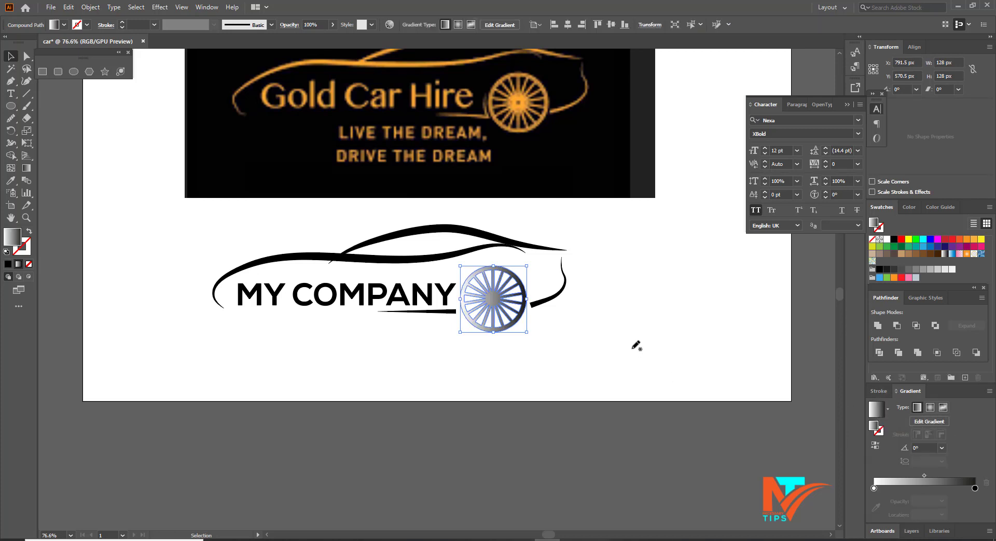
left_click(931, 407)
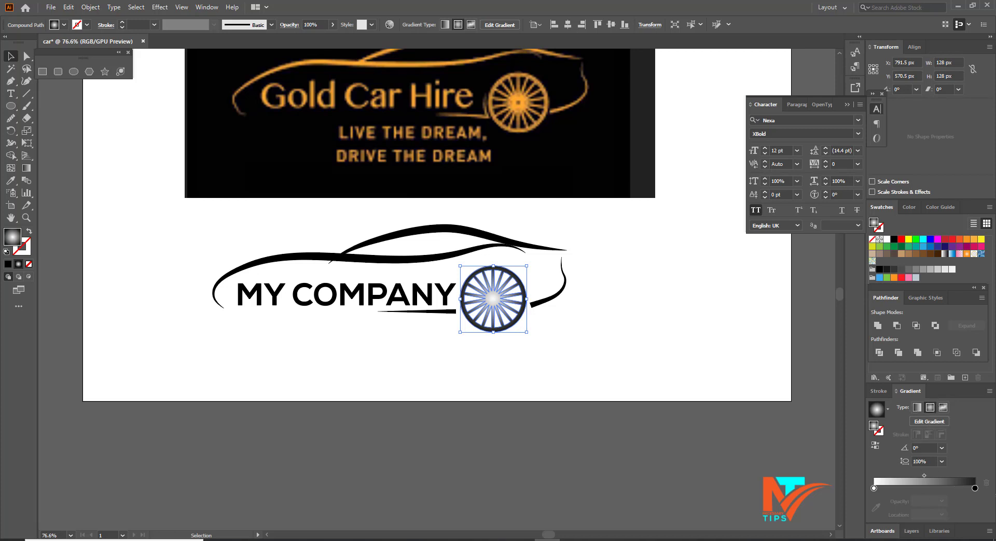
- Set both gradient stops of the wheel to the orange swatch
double_click(975, 487)
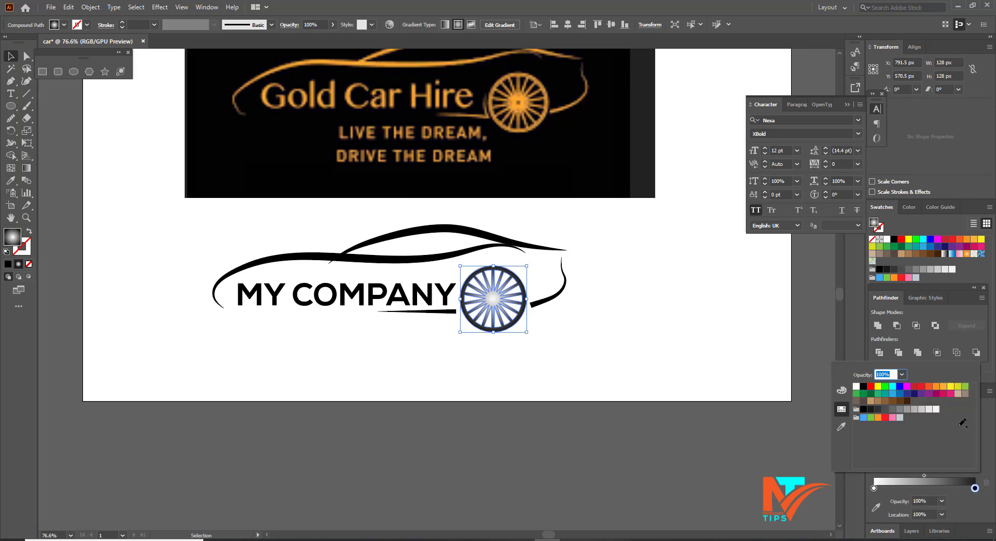
left_click(935, 386)
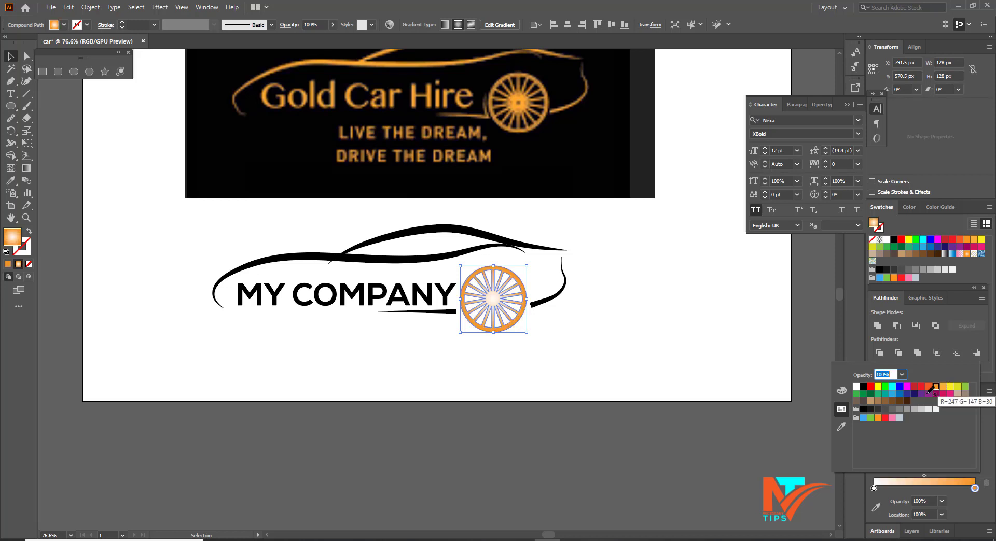
left_click(875, 487)
double_click(874, 487)
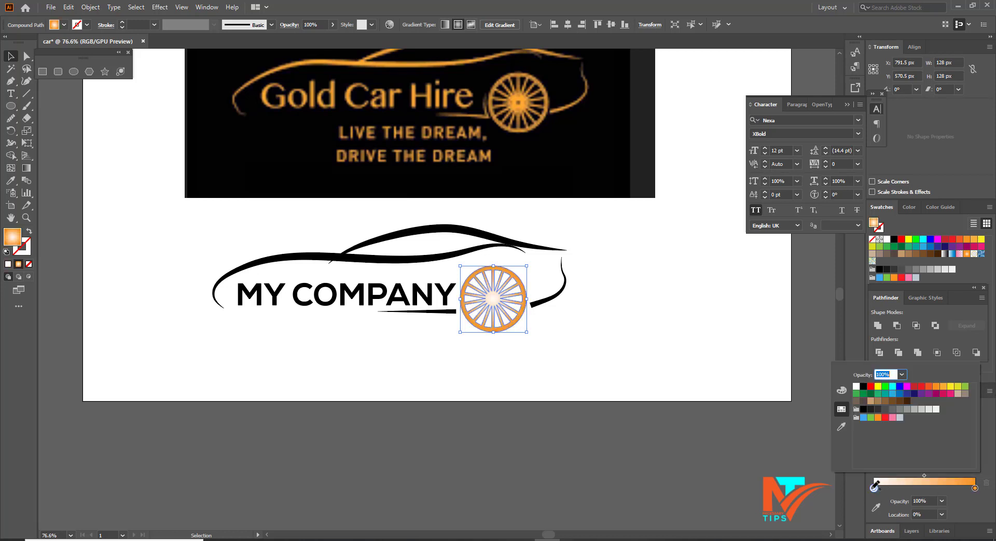
left_click(951, 386)
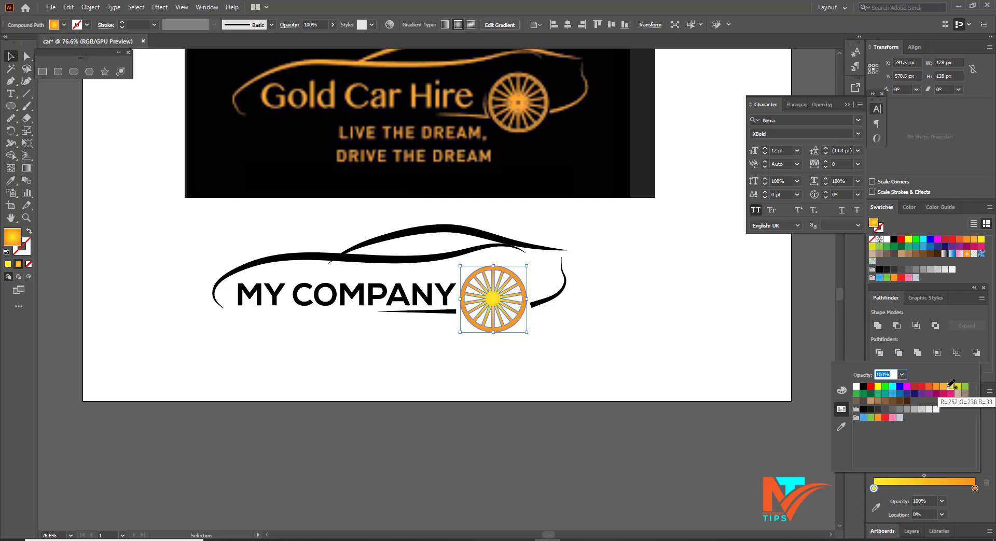
left_click(944, 387)
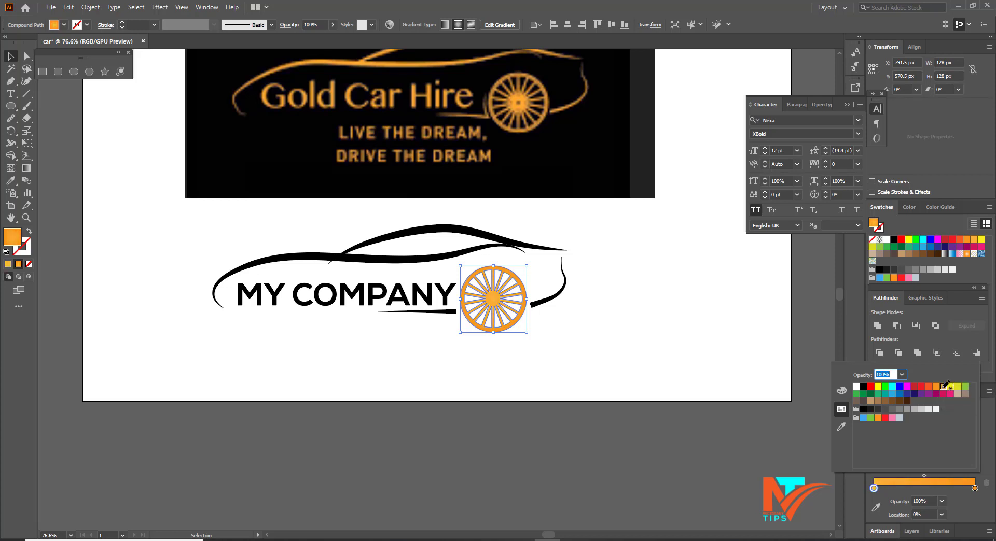
left_click(871, 400)
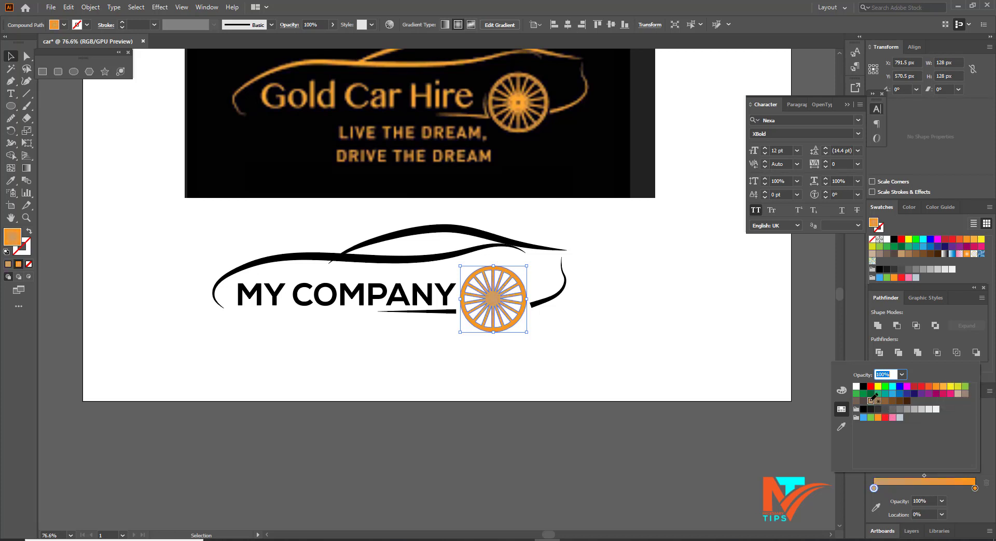
left_click(943, 386)
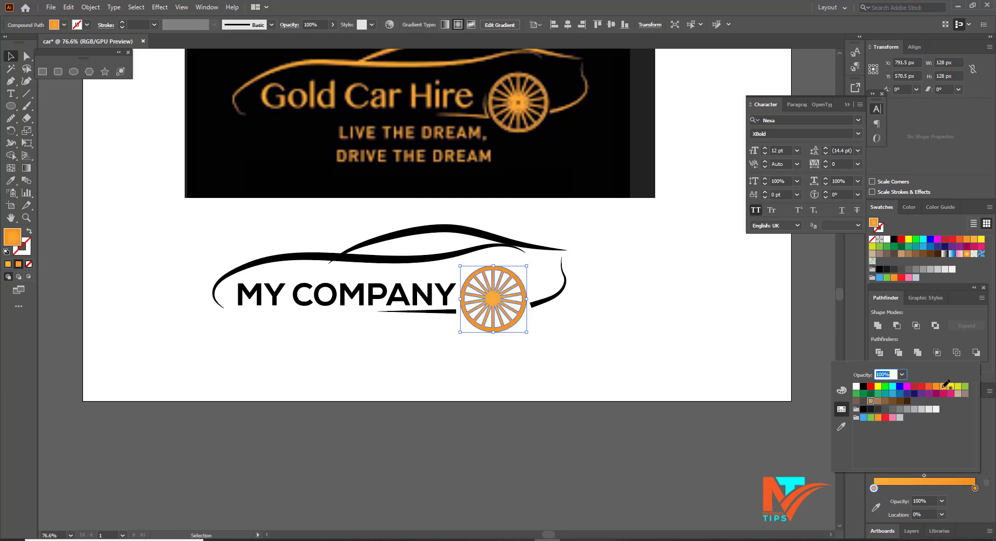
left_click(744, 445)
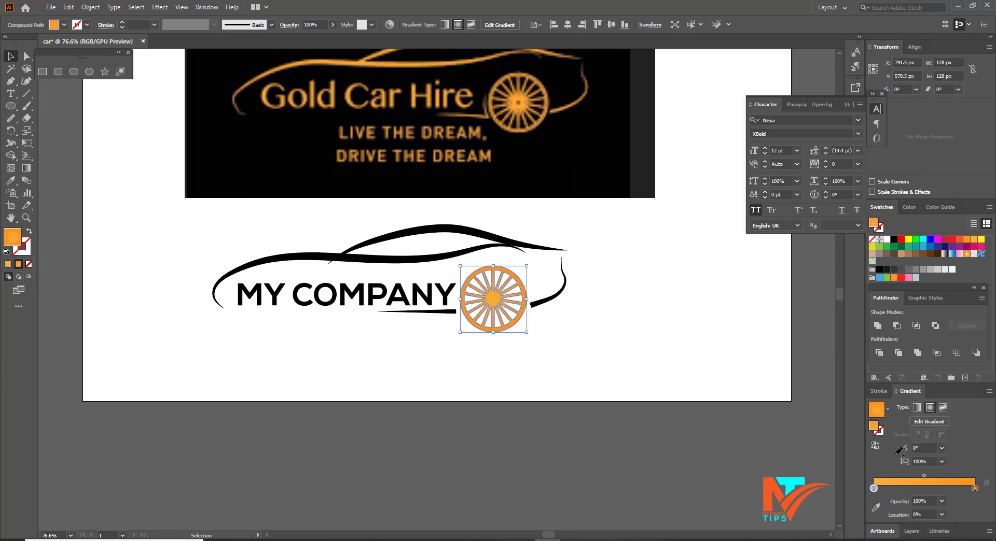
left_click(591, 359)
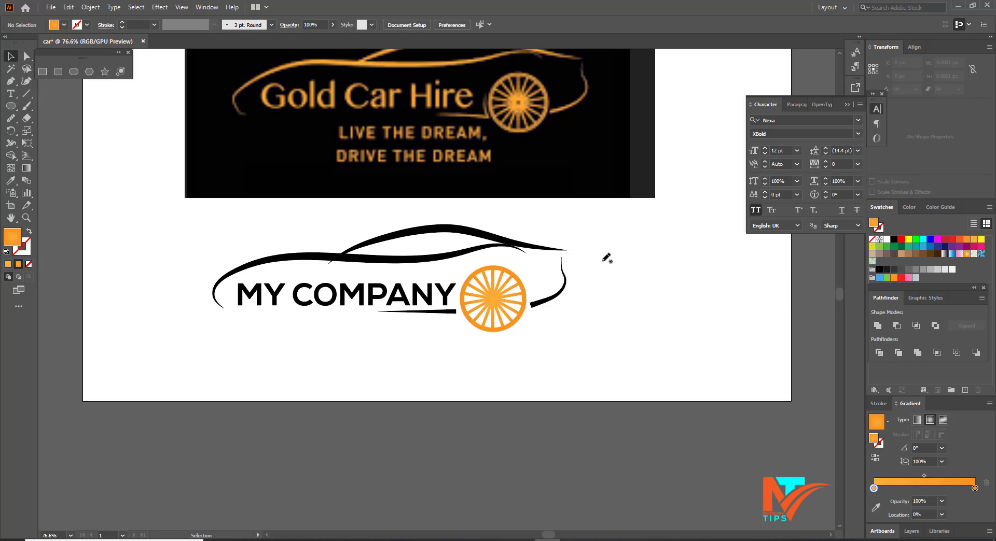
- Expand the car outline and rear curve strokes into filled shapes
left_click(340, 257, "ctrl")
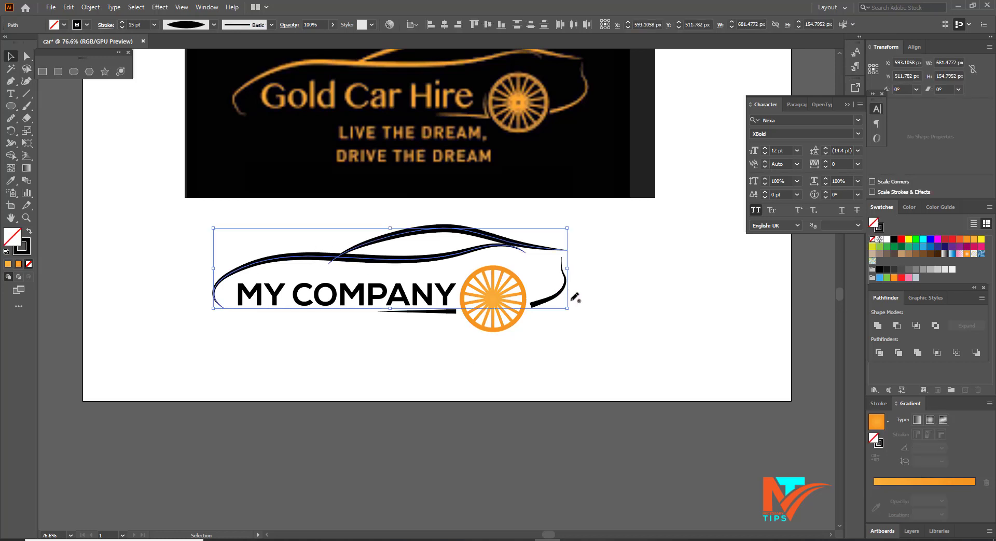
left_click(93, 6)
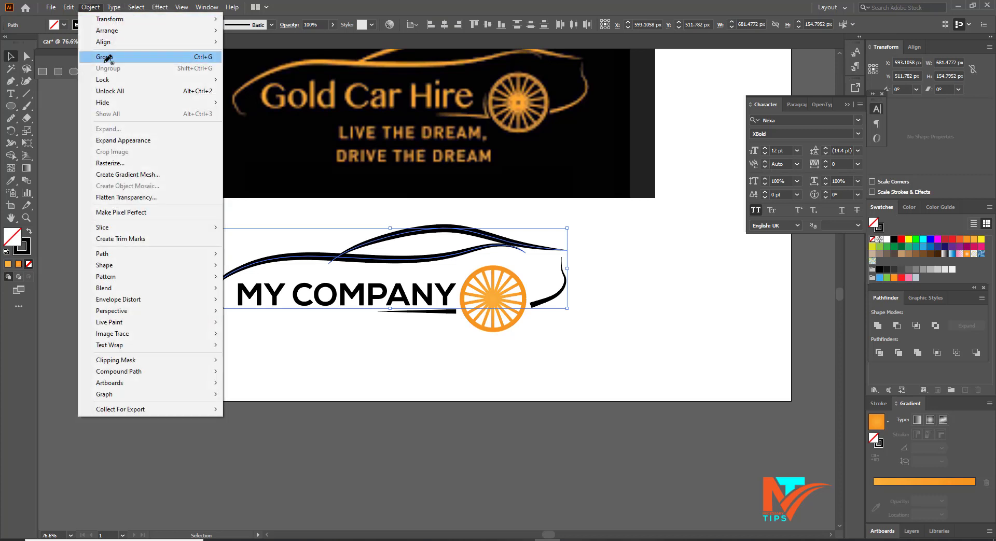
left_click(123, 140)
left_click_drag(610, 294, 558, 273)
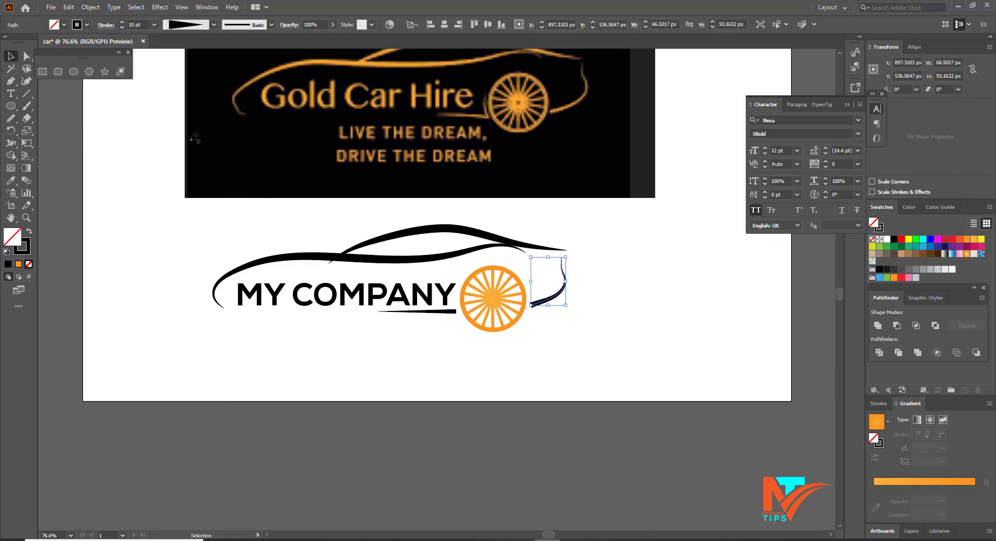
left_click(91, 6)
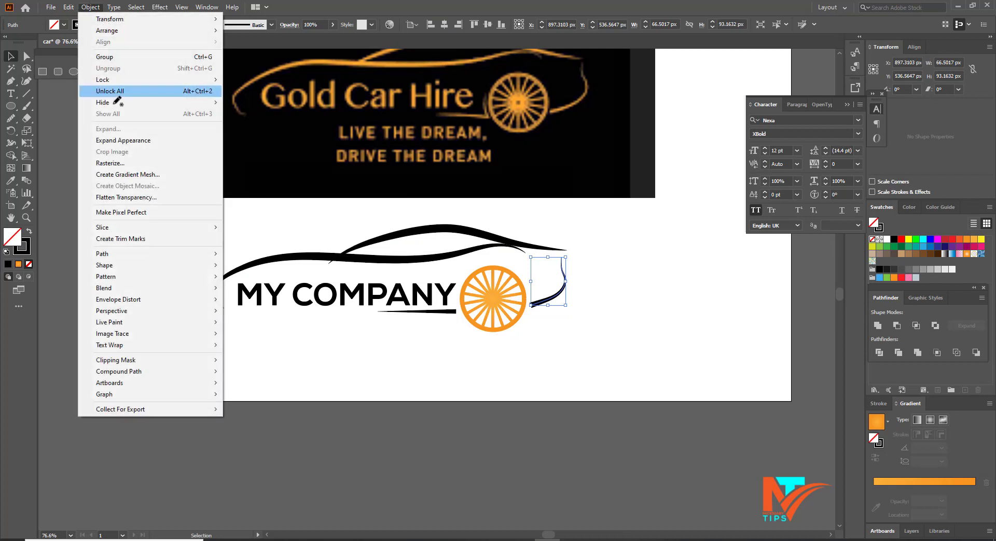
left_click(120, 139)
left_click(414, 352)
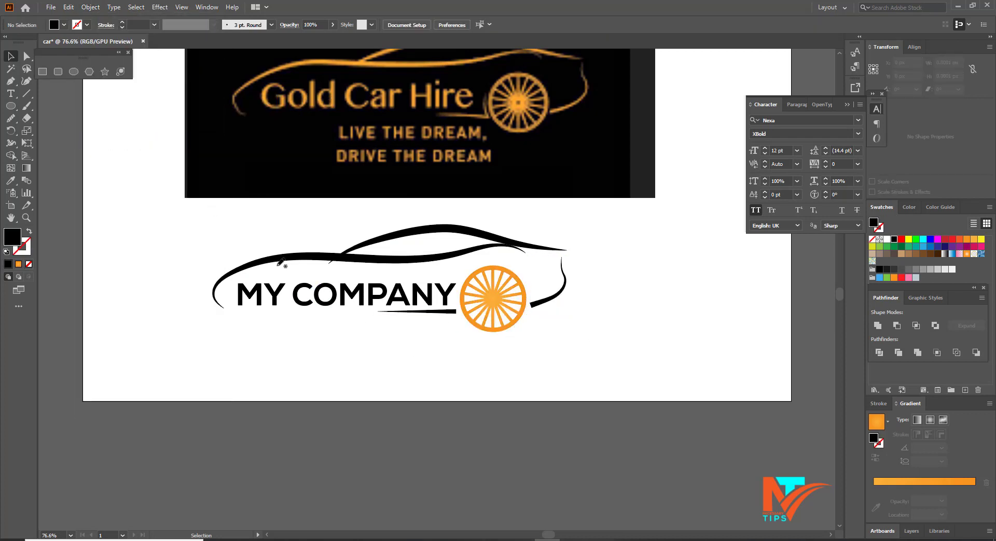
- Copy the wheel's orange onto the rear curve with the Eyedropper
left_click_drag(261, 234, 434, 334)
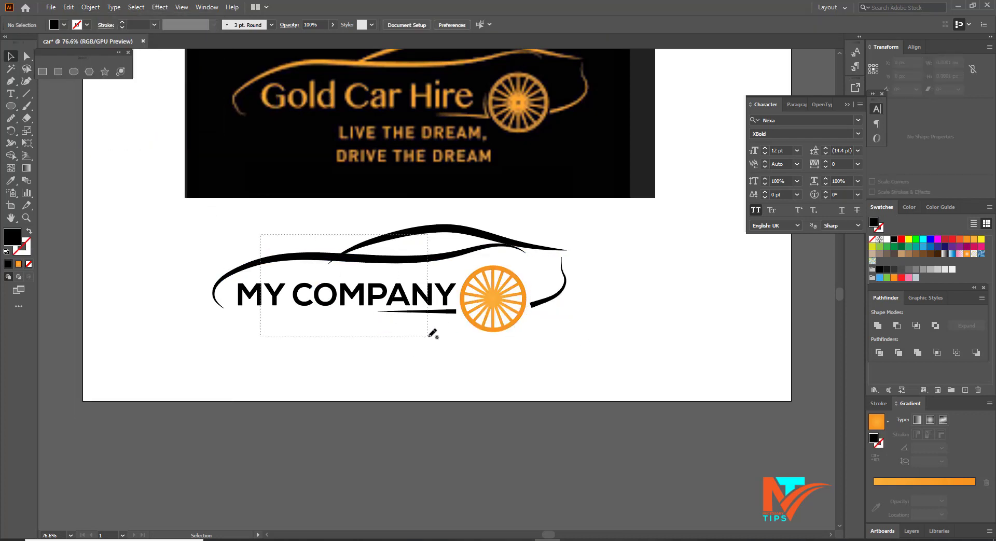
left_click(563, 296)
key("i")
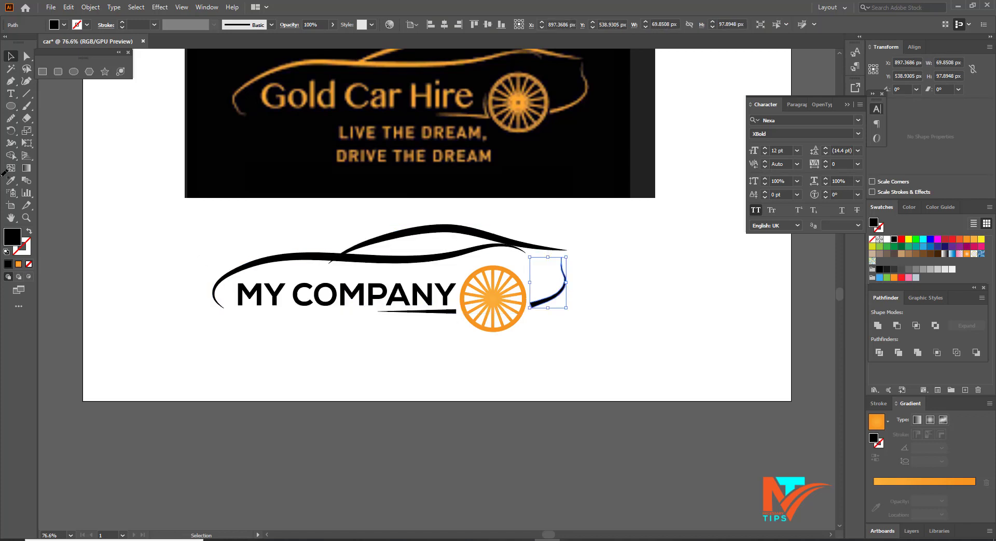
left_click(482, 240)
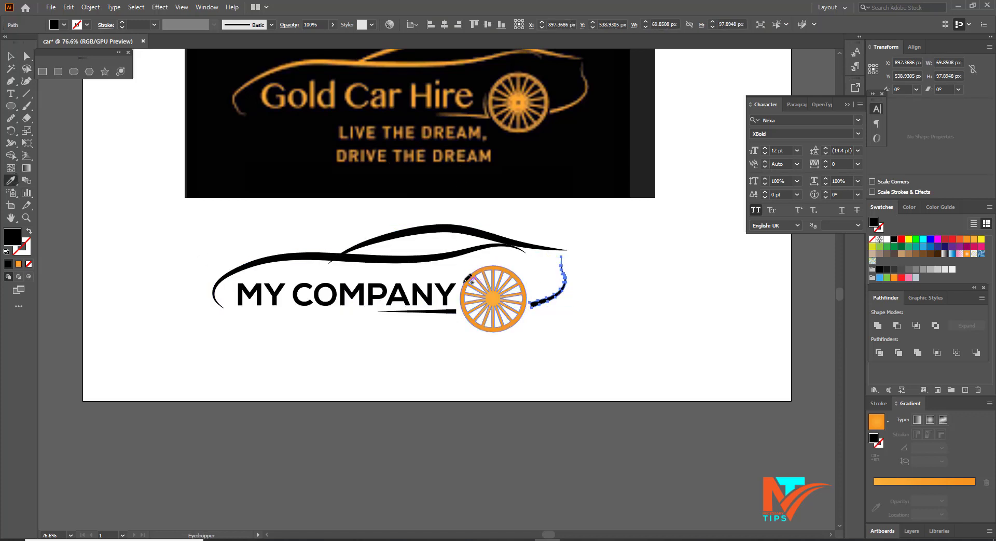
left_click(966, 239)
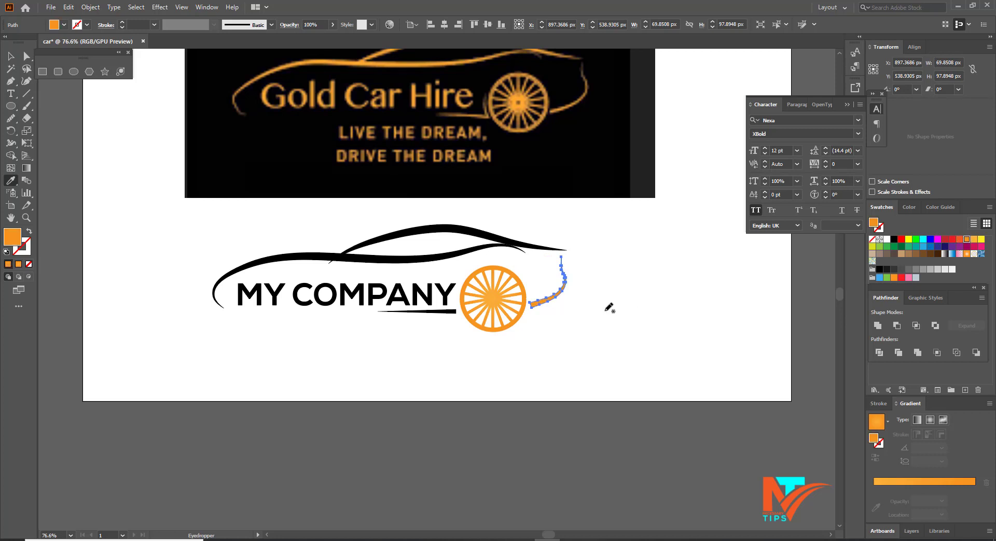
left_click(11, 55)
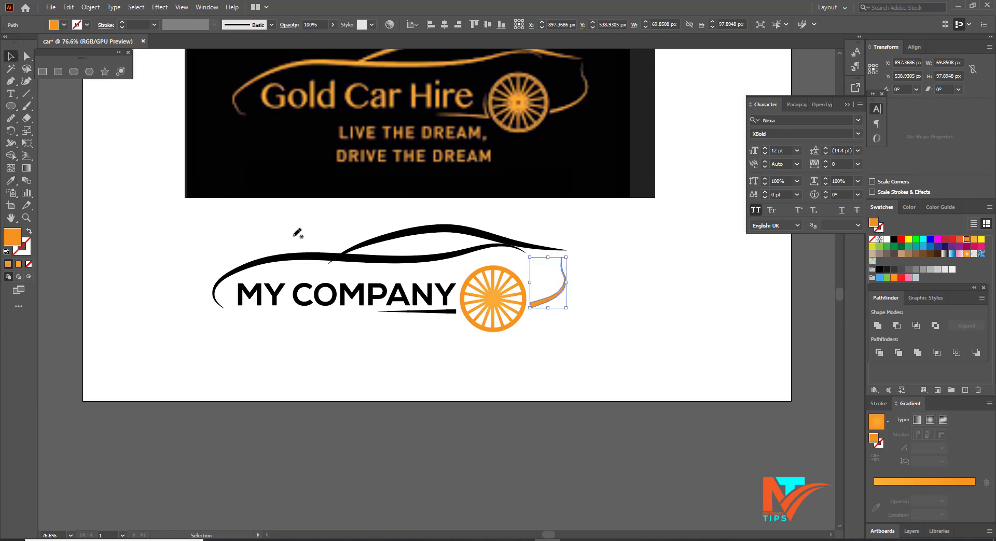
left_click_drag(295, 231, 409, 334)
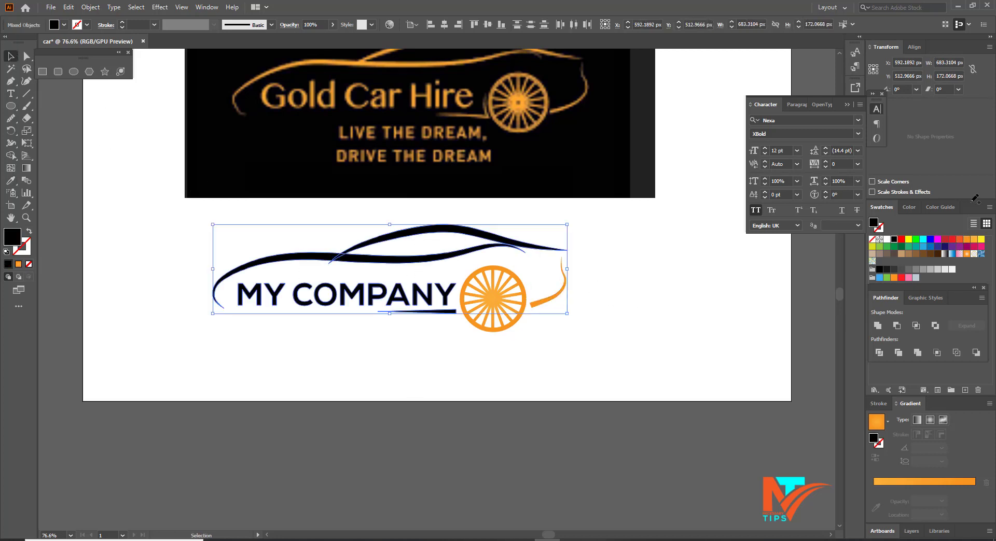
- Turn the car outline and MY COMPANY lettering orange
left_click(966, 239)
left_click(620, 284)
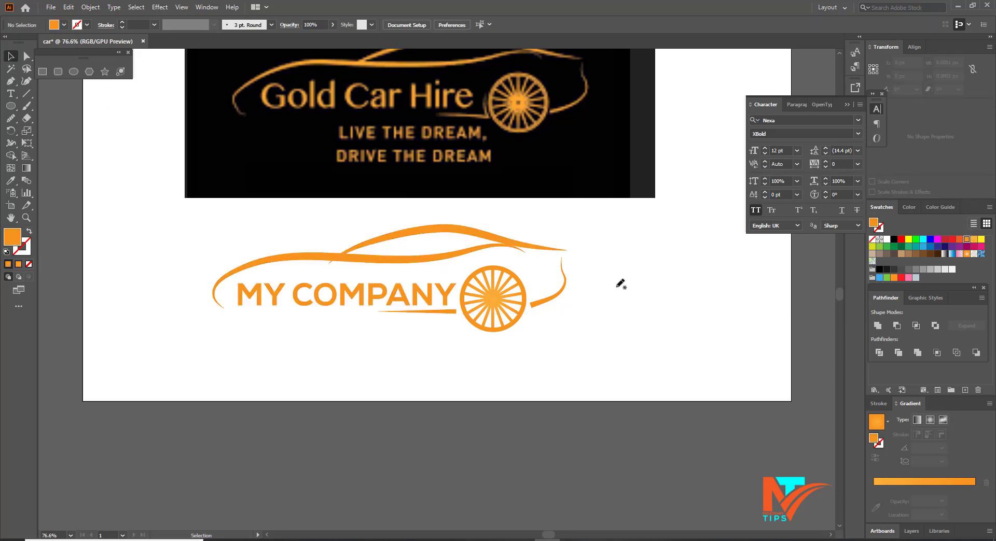
scroll(629, 275, "up", 2)
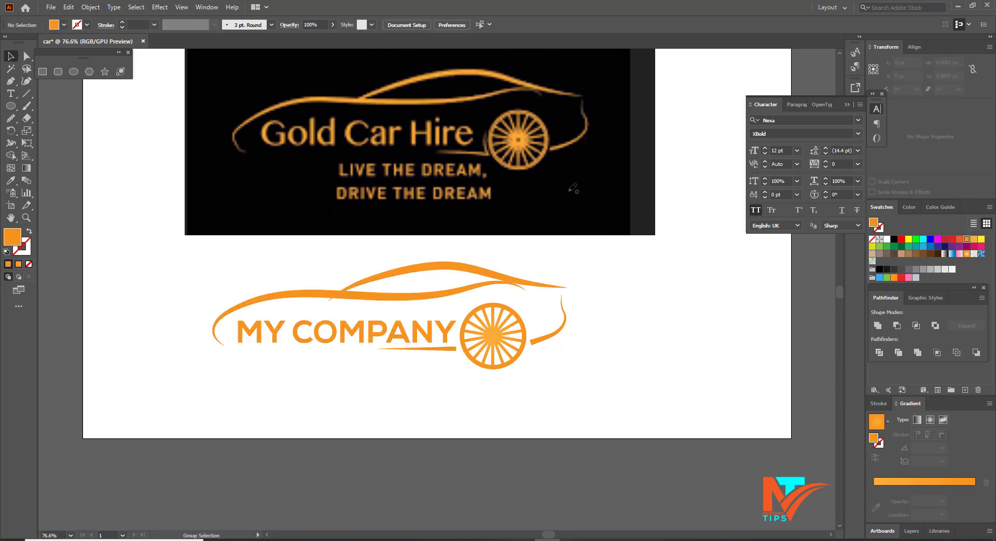
- Delete the Gold Car Hire reference image and select the whole logo
left_click(573, 188)
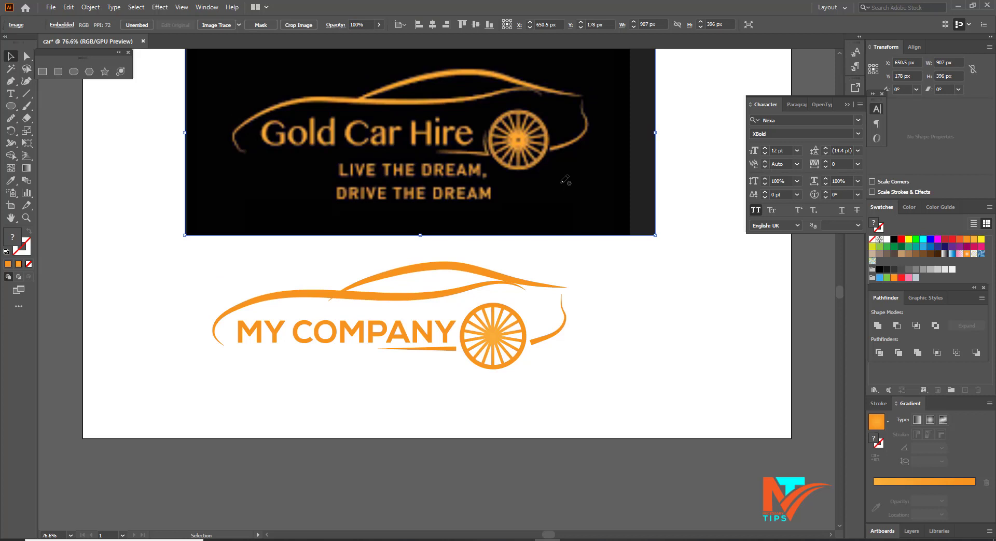
key("Delete")
left_click_drag(241, 192, 629, 377)
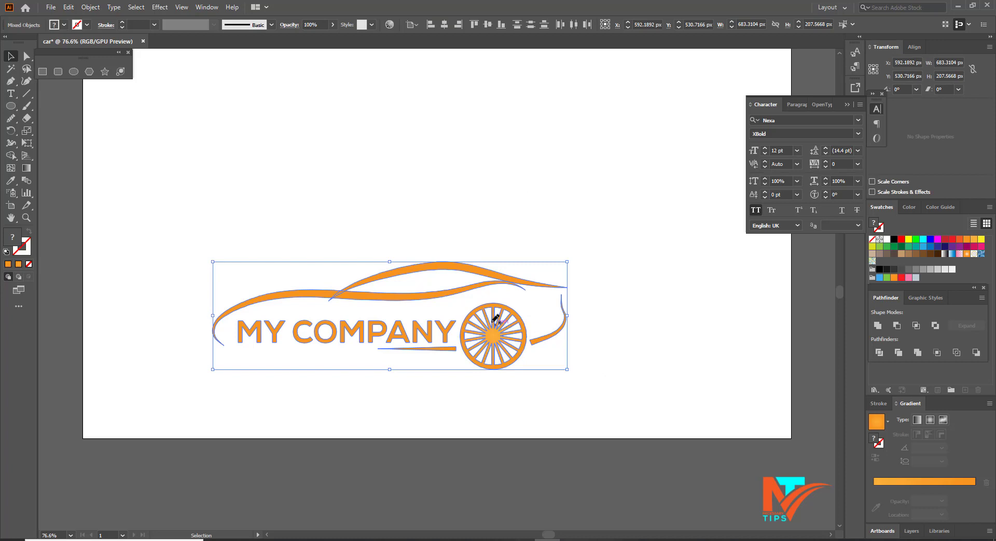
- Deselect the logo and marquee-select the car outline path
left_click(440, 224)
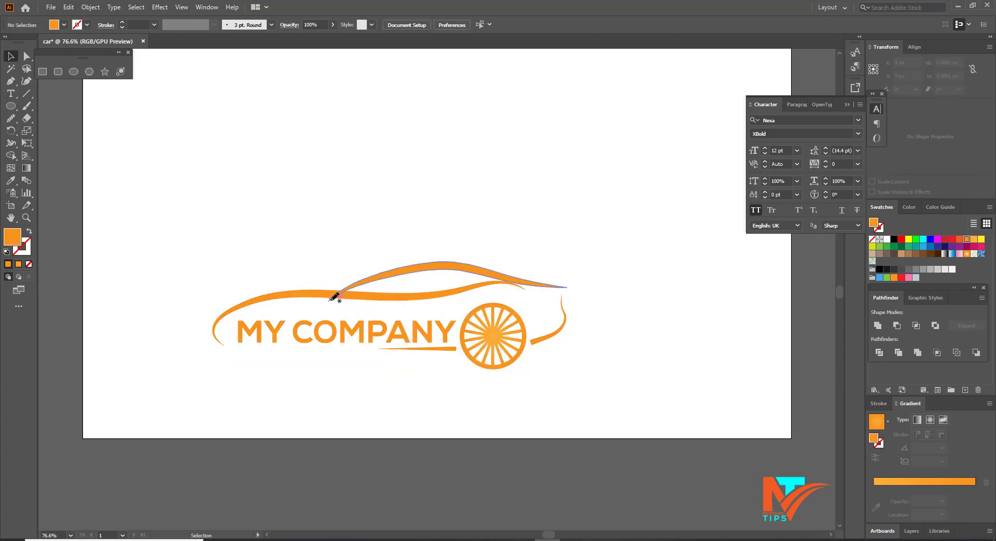
scroll(347, 303, "up", 4)
scroll(334, 297, "up", 2)
scroll(334, 297, "down", 3)
scroll(333, 296, "down", 3)
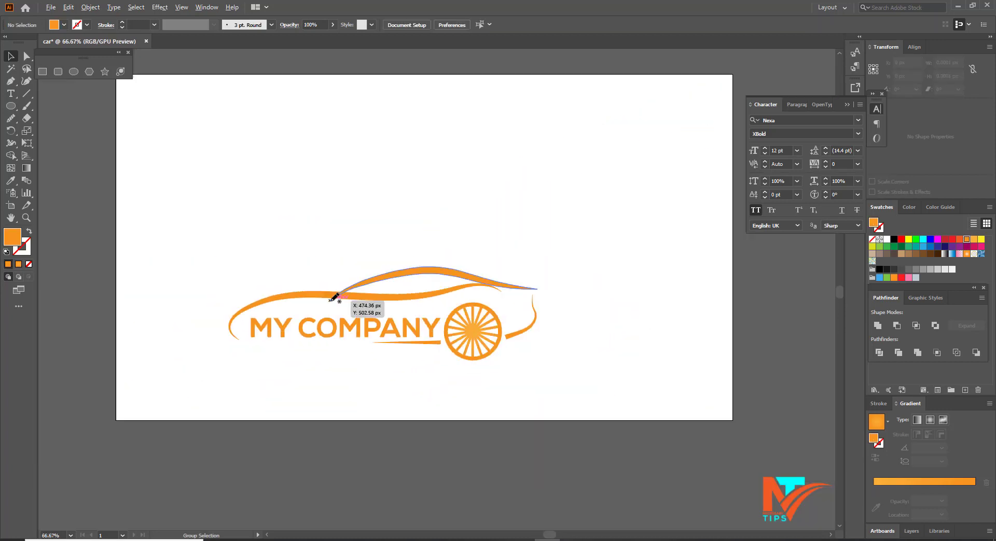
left_click_drag(377, 308, 352, 302)
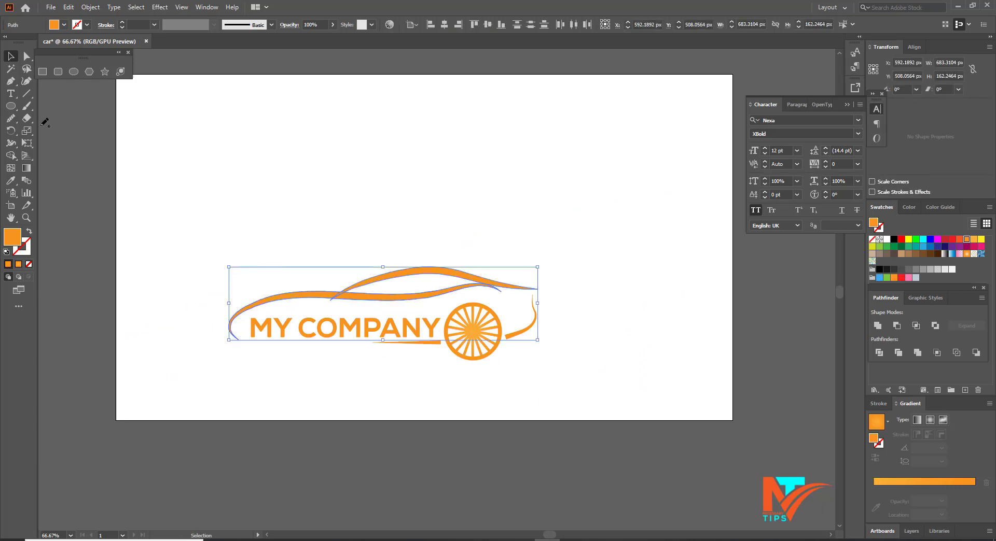
- Merge the crossing roof and body curves into one shape with the Shape Builder
left_click(12, 154)
scroll(358, 306, "up", 4)
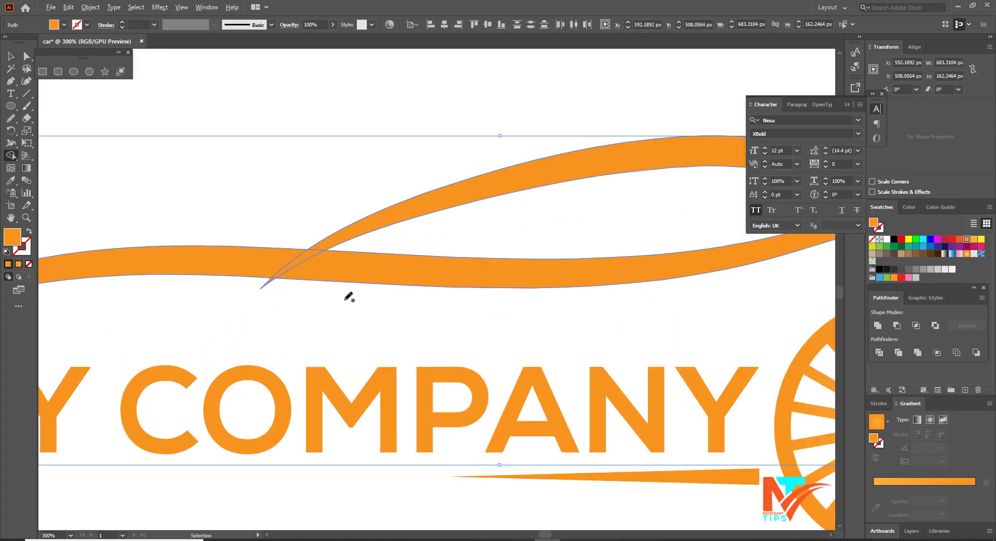
scroll(349, 295, "up", 3)
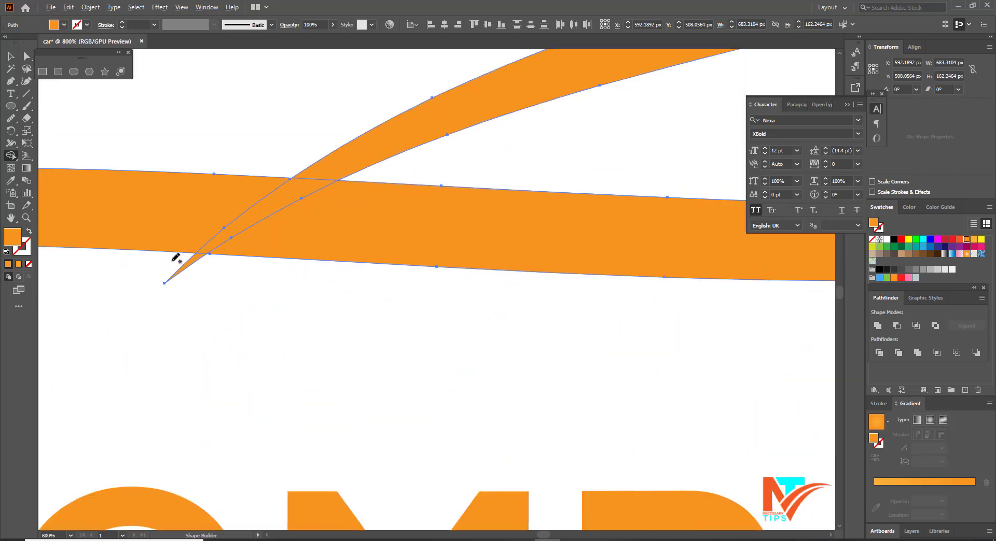
scroll(202, 278, "down", 3)
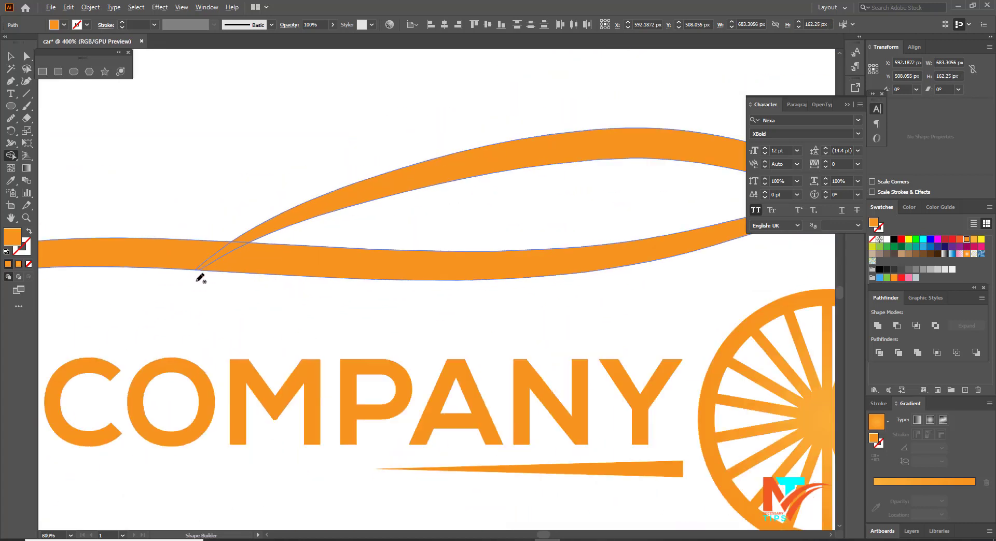
scroll(204, 279, "down", 4)
scroll(202, 278, "down", 1)
- Group all the car logo parts with Ctrl+G and nudge the group up
left_click(11, 55)
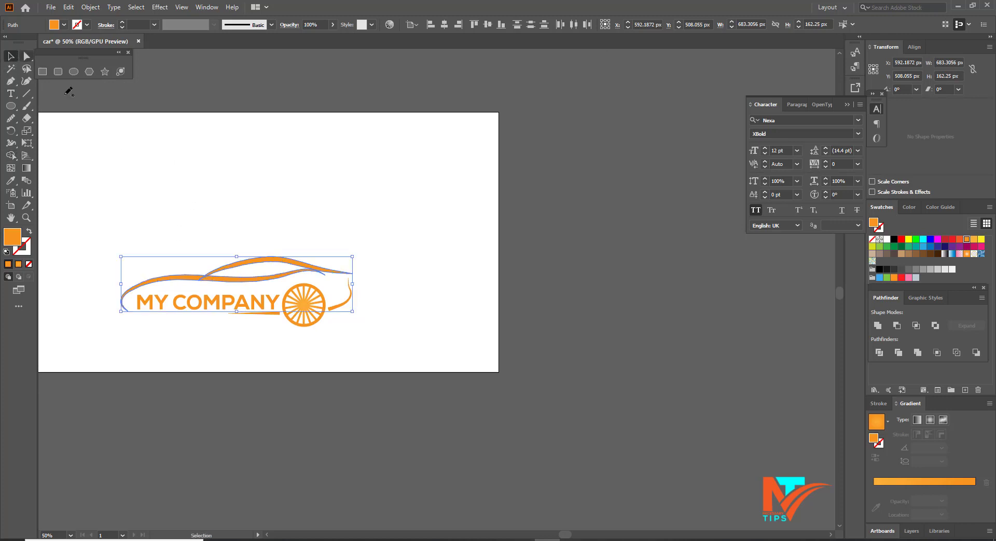
mouse_move(136, 151)
left_mouse_down()
mouse_move(370, 335)
mouse_move(625, 343)
left_mouse_up()
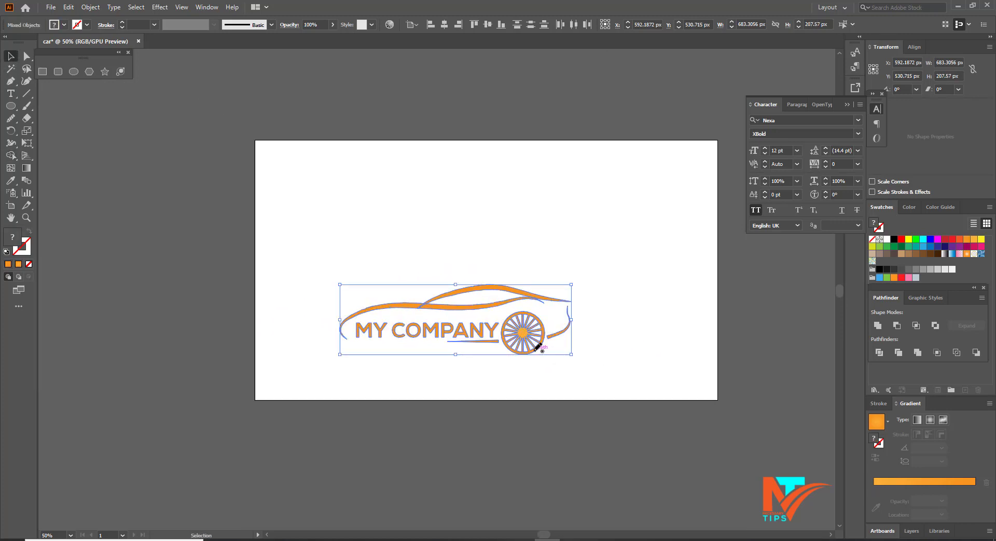
key("ctrl+g")
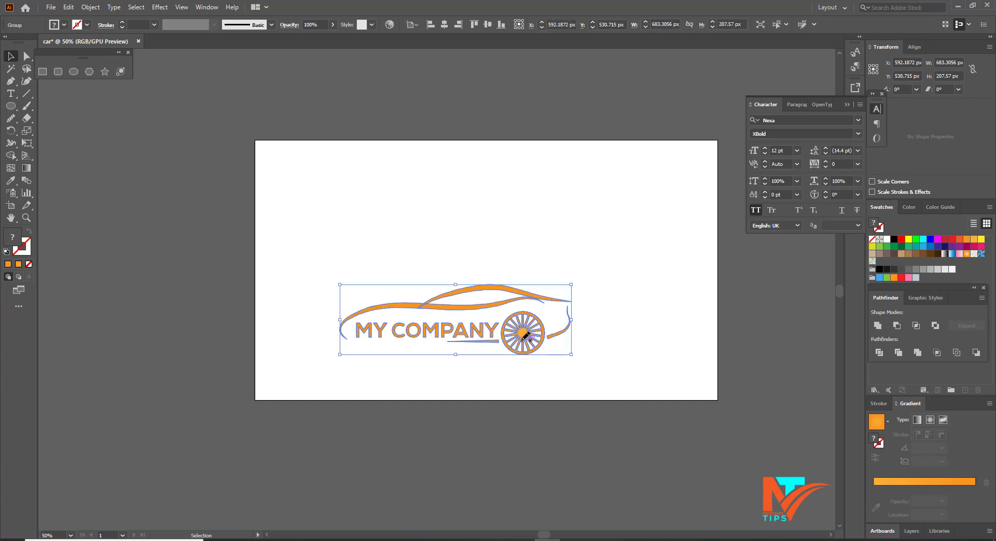
left_click_drag(529, 337, 543, 281)
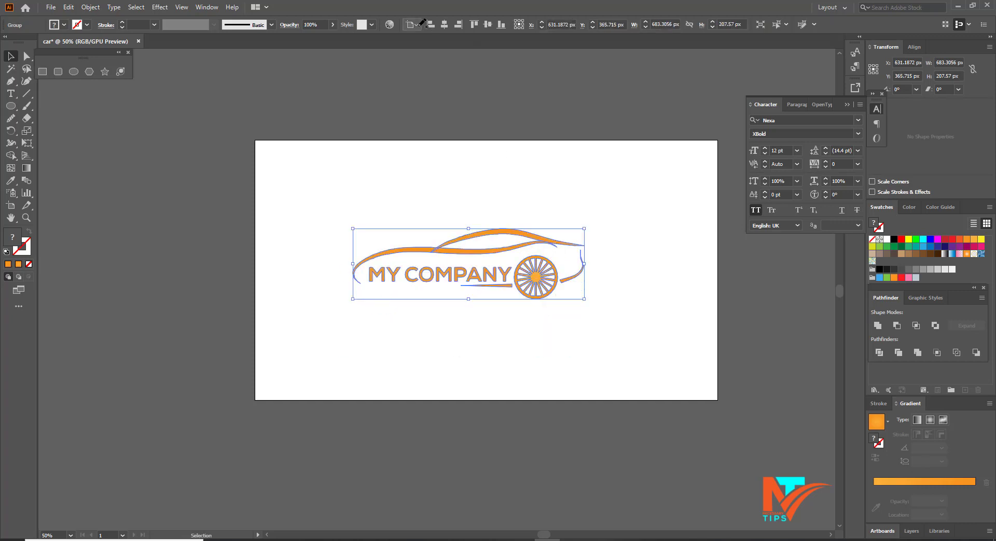
- Vertically centre the logo on the artboard, then reselect the whole logo group
left_click(412, 24)
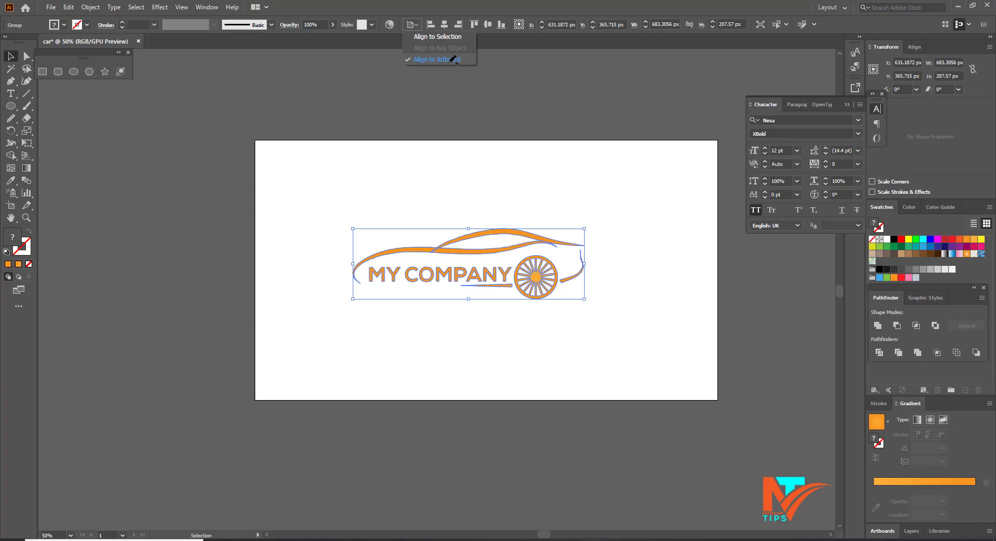
left_click(437, 59)
left_click(486, 24)
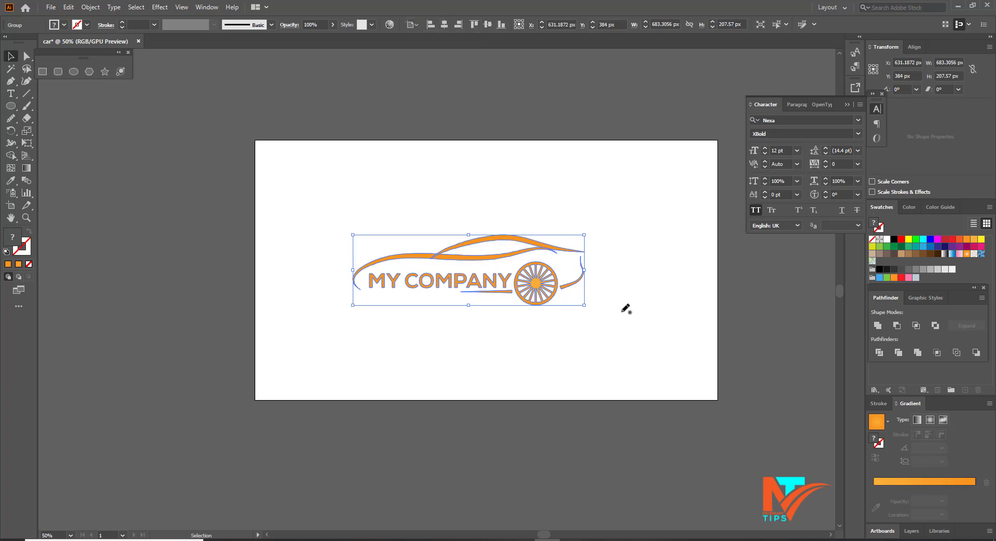
left_click(622, 305)
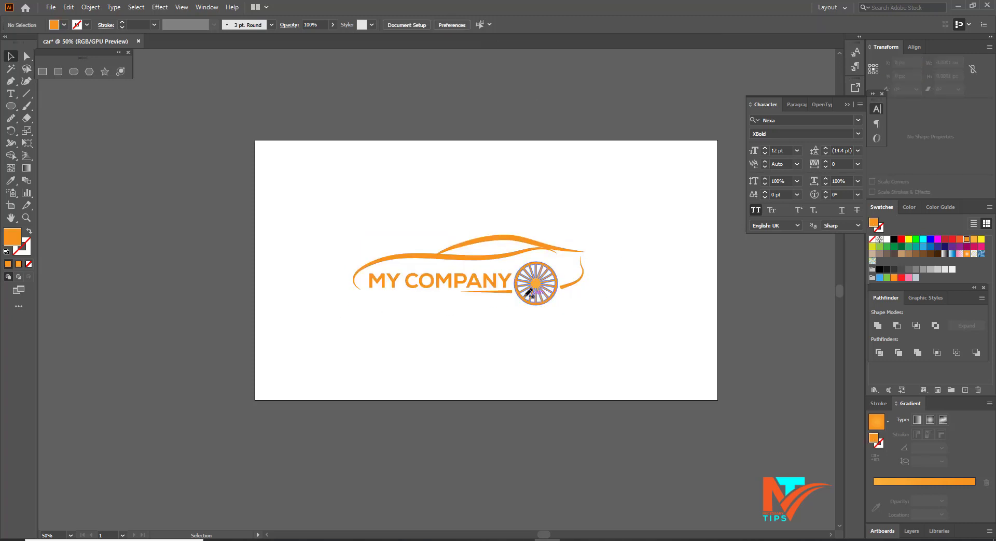
key("alt")
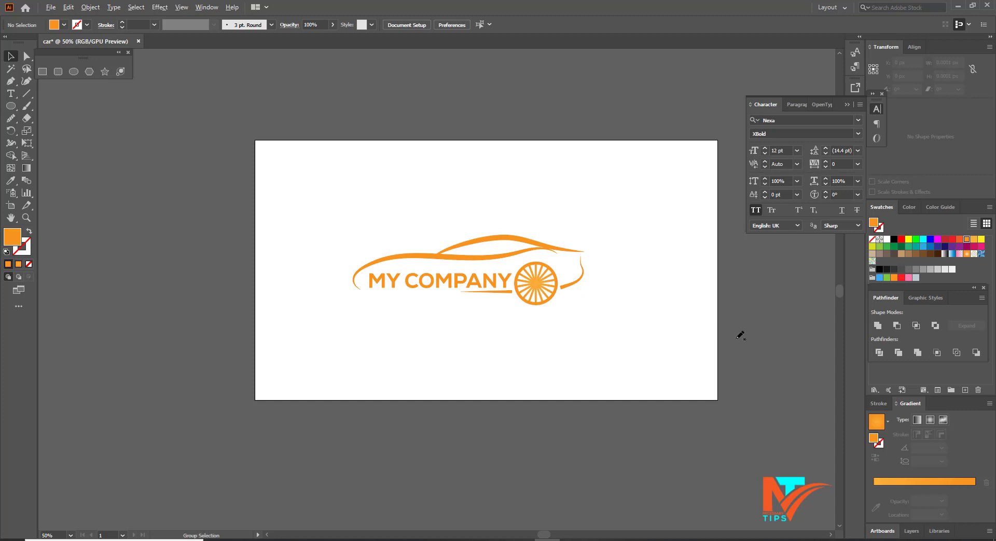
left_click(518, 300)
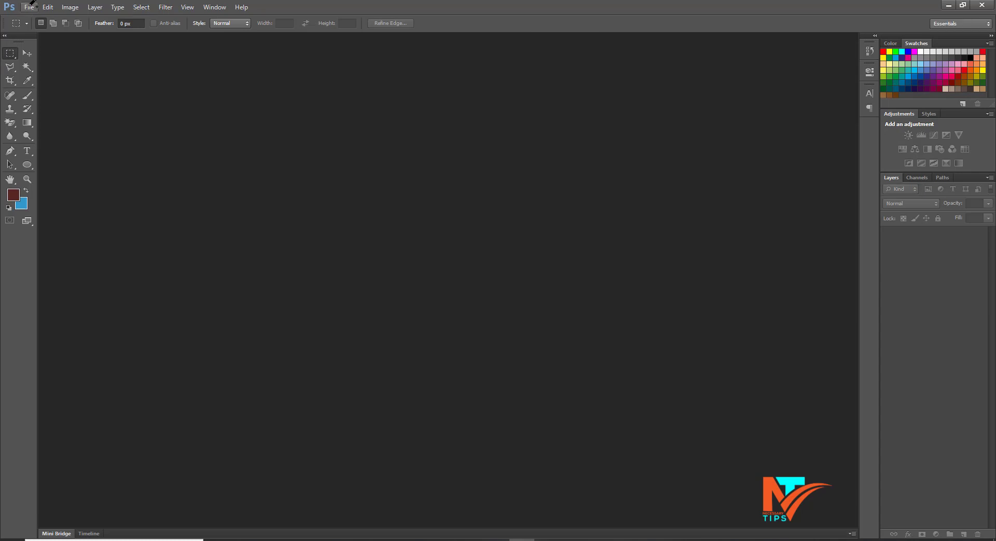
- Open the black bac__new.psd mockup from the mockup folder
left_click(29, 8)
left_click(40, 27)
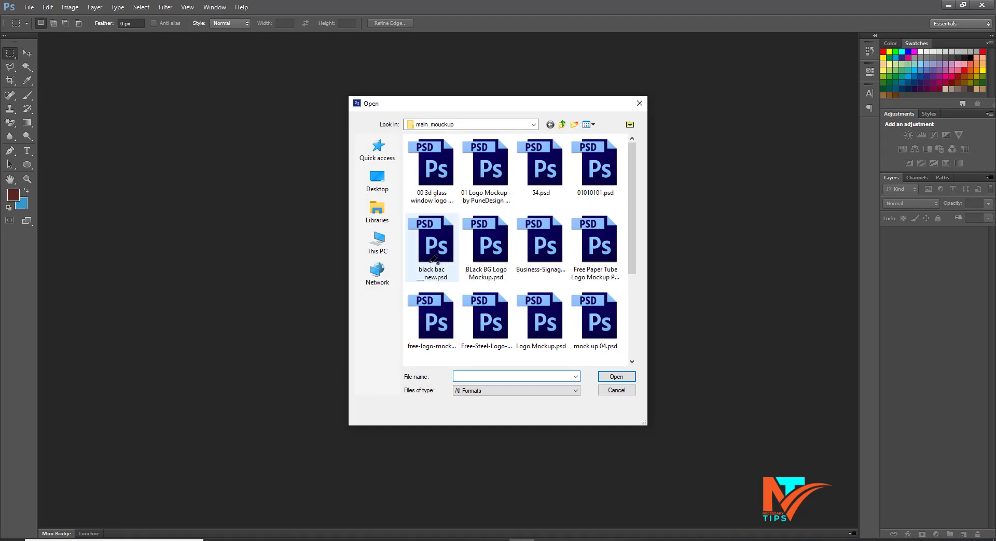
left_click(434, 259)
left_click(616, 377)
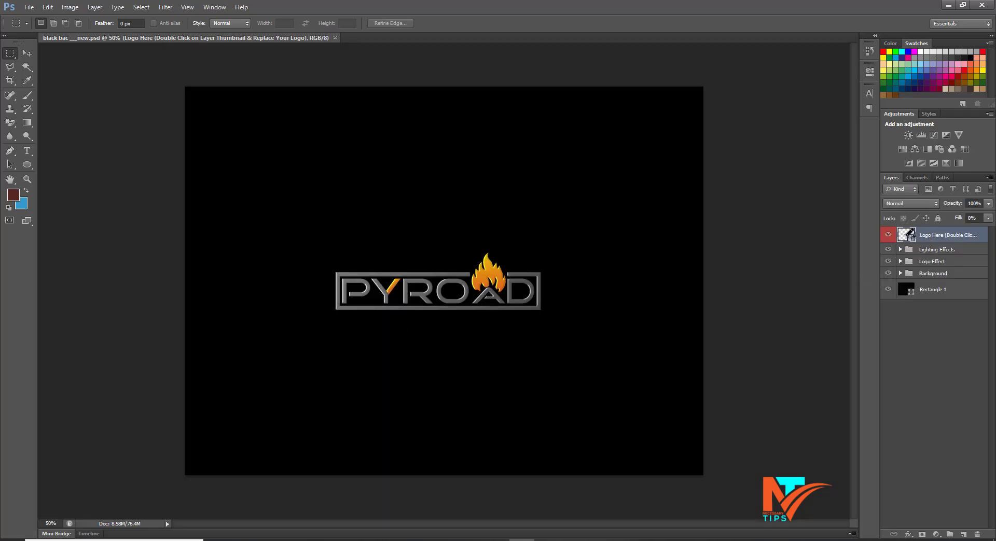
- Inside the Logo Here smart object, replace the PYROAD logo with the pasted car logo
double_click(908, 233)
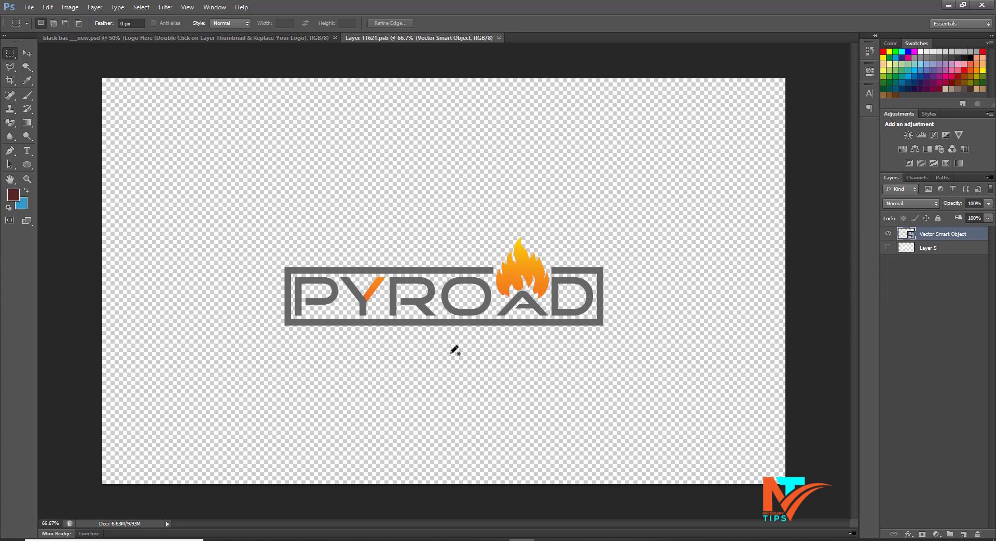
key("Delete")
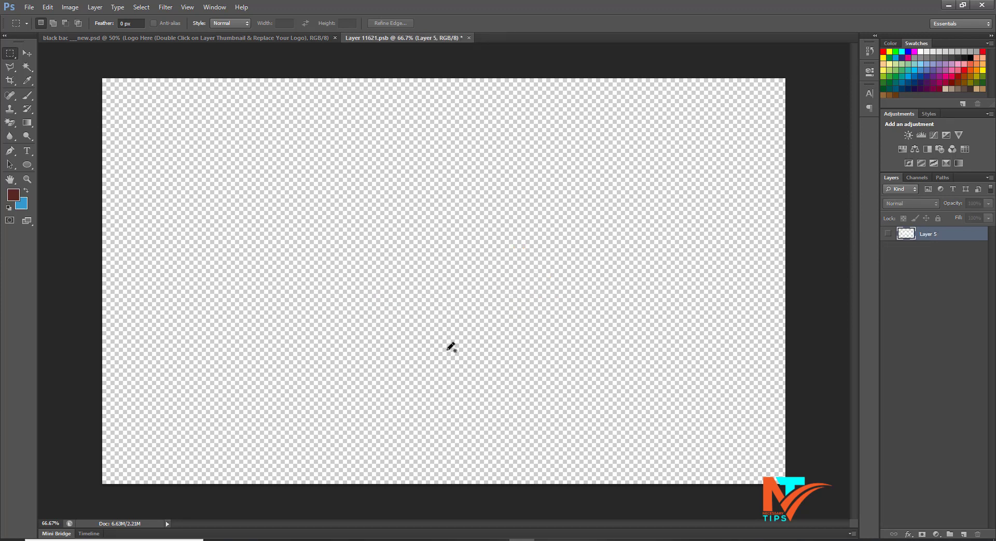
key("ctrl+v")
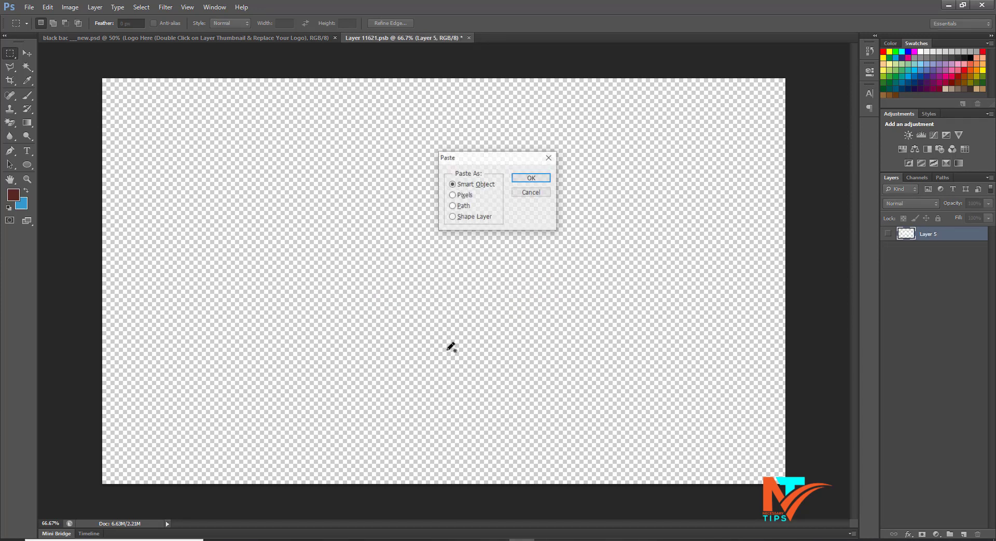
left_click(529, 178)
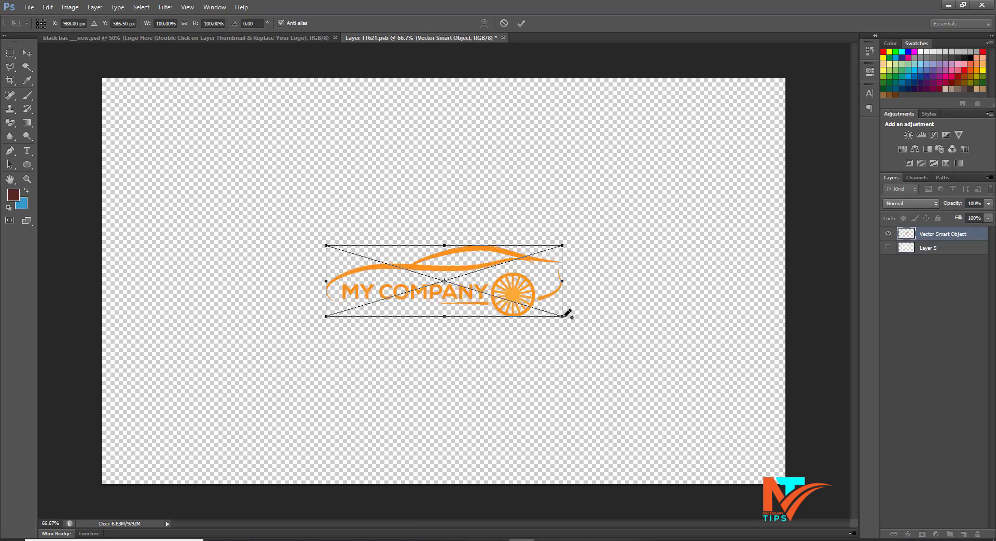
- Scale the car logo to about 169%, then save and close the smart object
left_click_drag(562, 315, 641, 368)
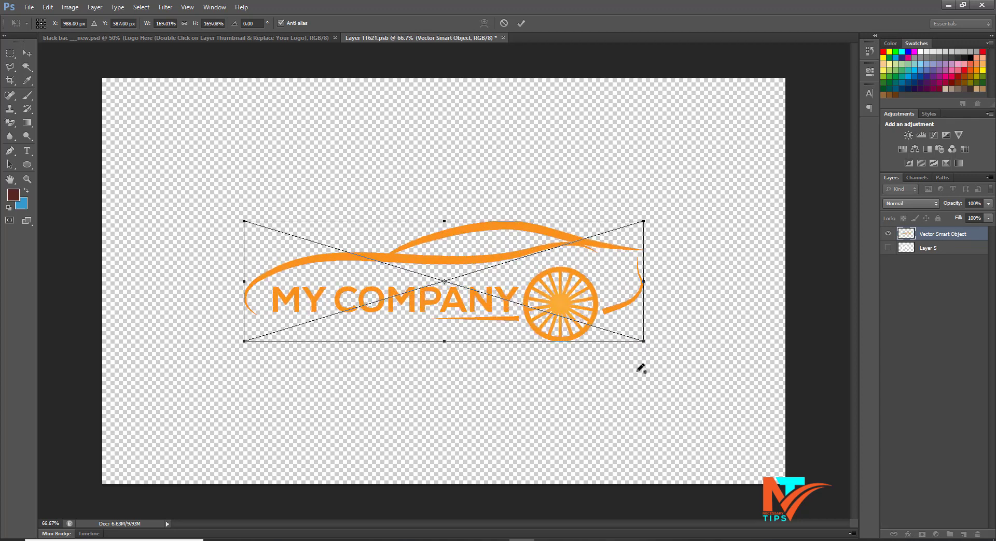
key("Return")
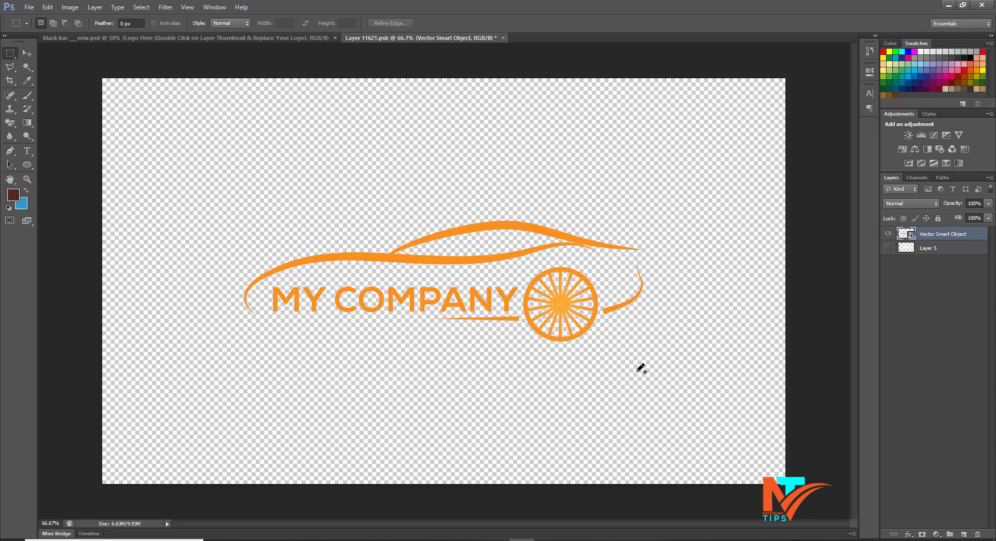
key("ctrl+s")
key("ctrl+w")
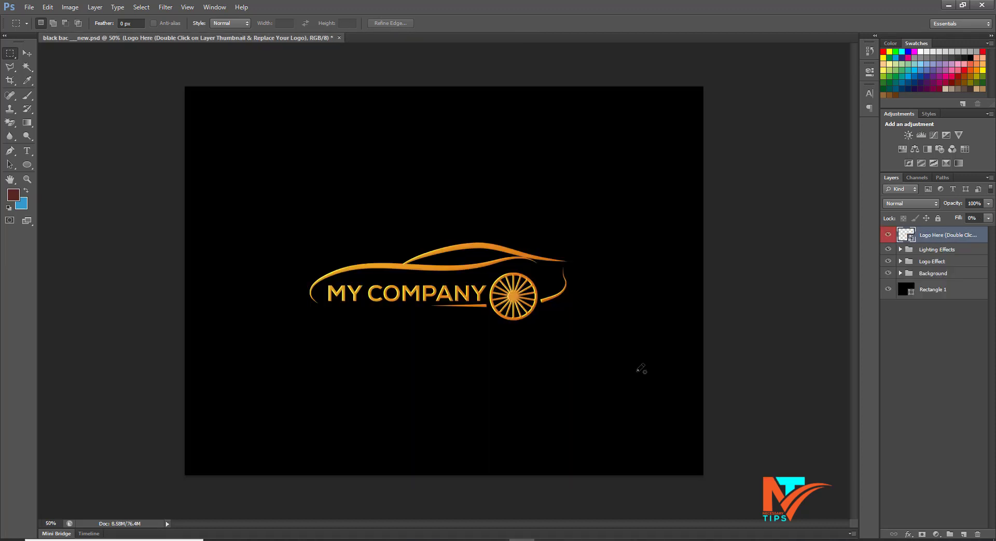